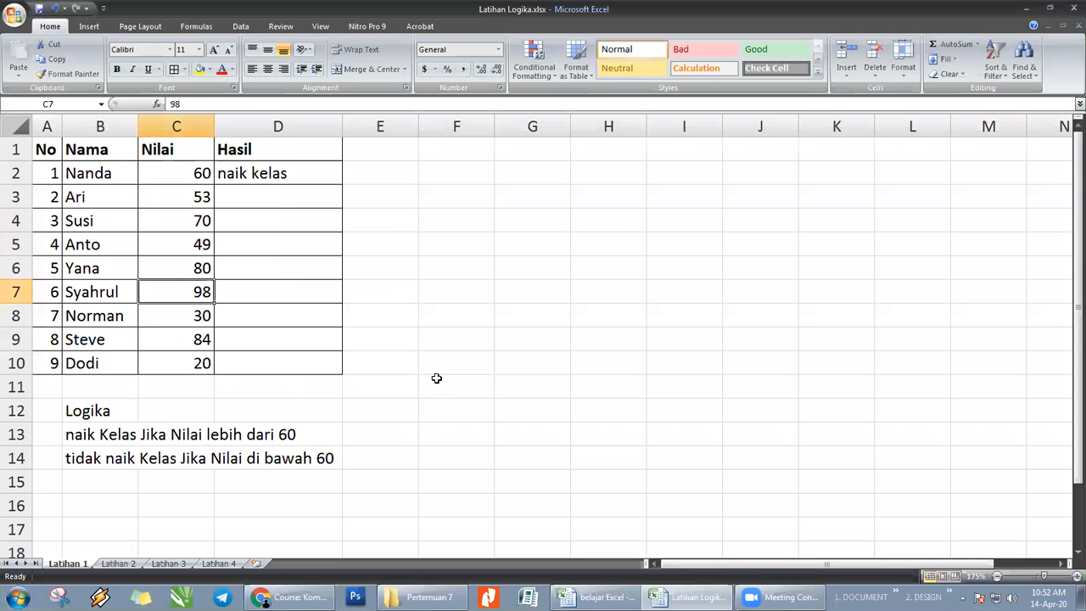
- Examine the result formula in D2 and the pass and fail rules listed under Logika in B13 and B14
{"action": "left_click", "coordinate": [426, 379]}
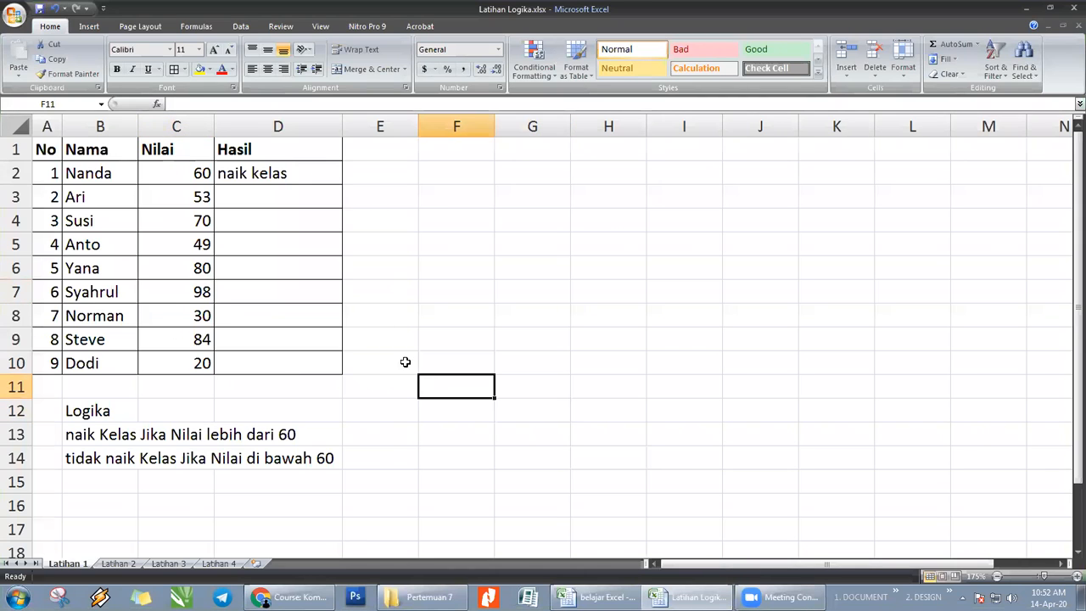
{"action": "left_click", "coordinate": [288, 158]}
{"action": "left_click", "coordinate": [303, 174]}
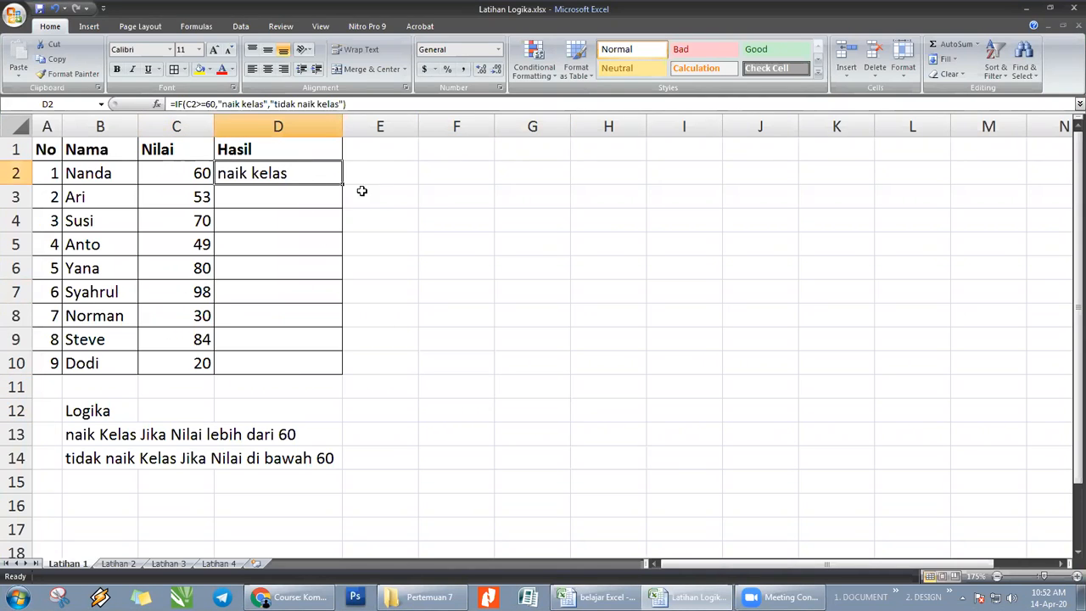
{"action": "left_click", "coordinate": [437, 195]}
{"action": "left_click", "coordinate": [280, 202]}
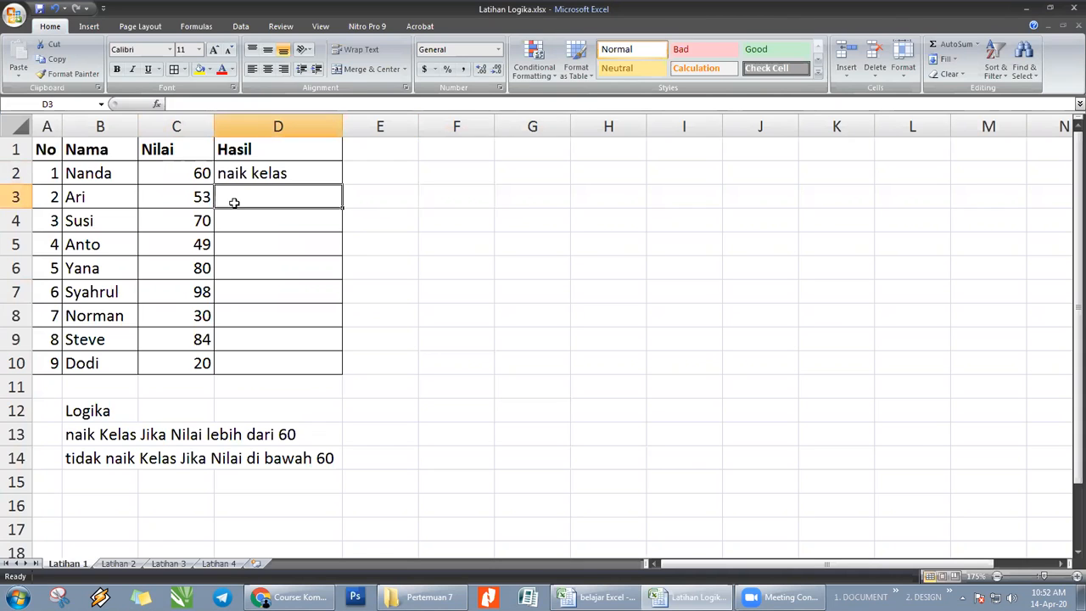
{"action": "left_click", "coordinate": [377, 441]}
{"action": "left_click", "coordinate": [123, 418]}
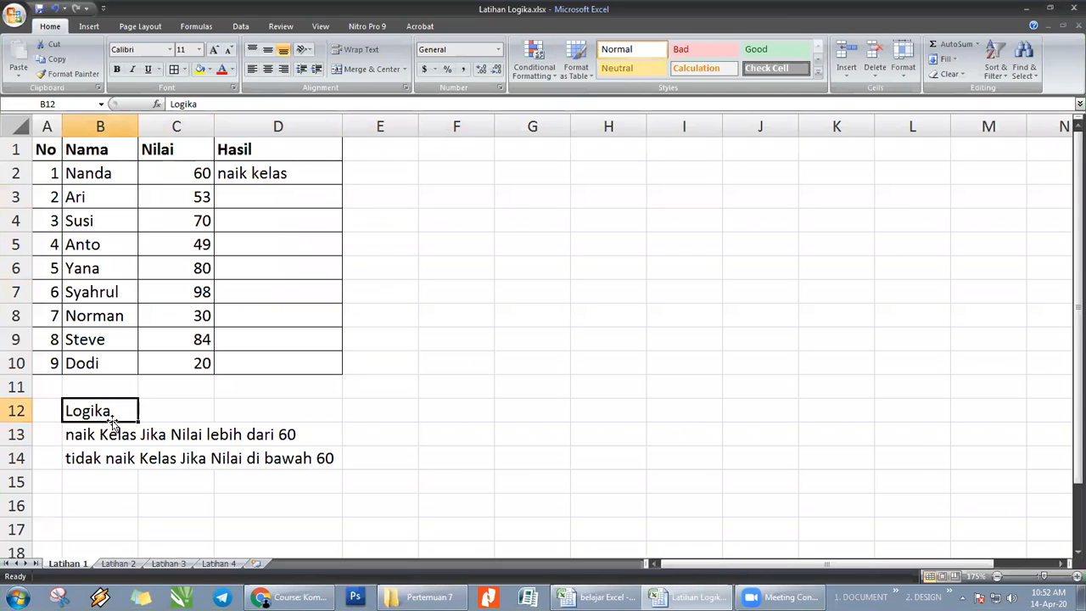
{"action": "left_click", "coordinate": [114, 436]}
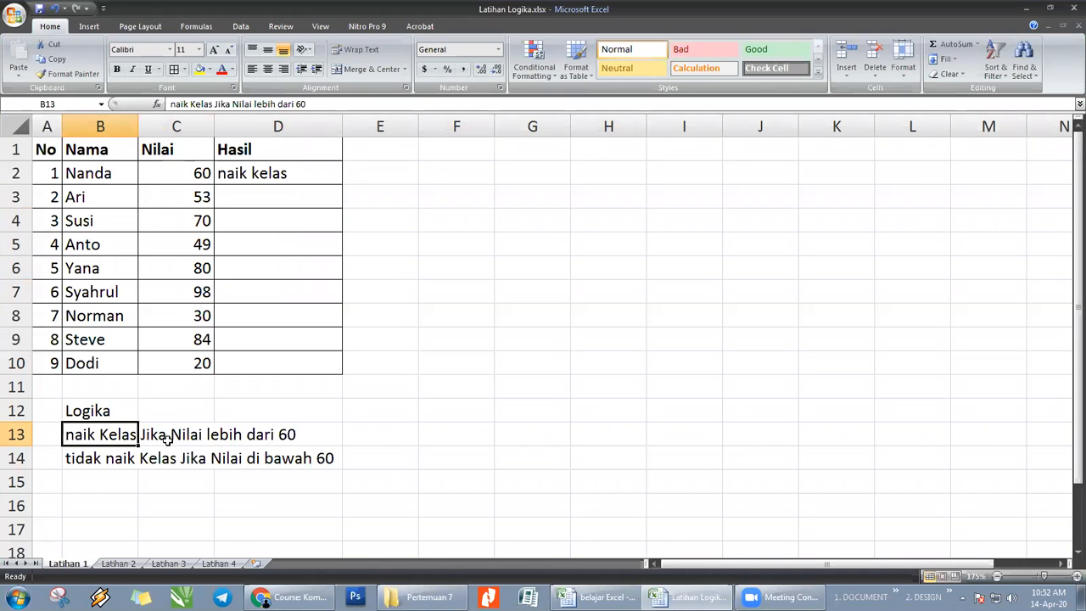
{"action": "left_click", "coordinate": [172, 490]}
{"action": "left_click", "coordinate": [111, 463]}
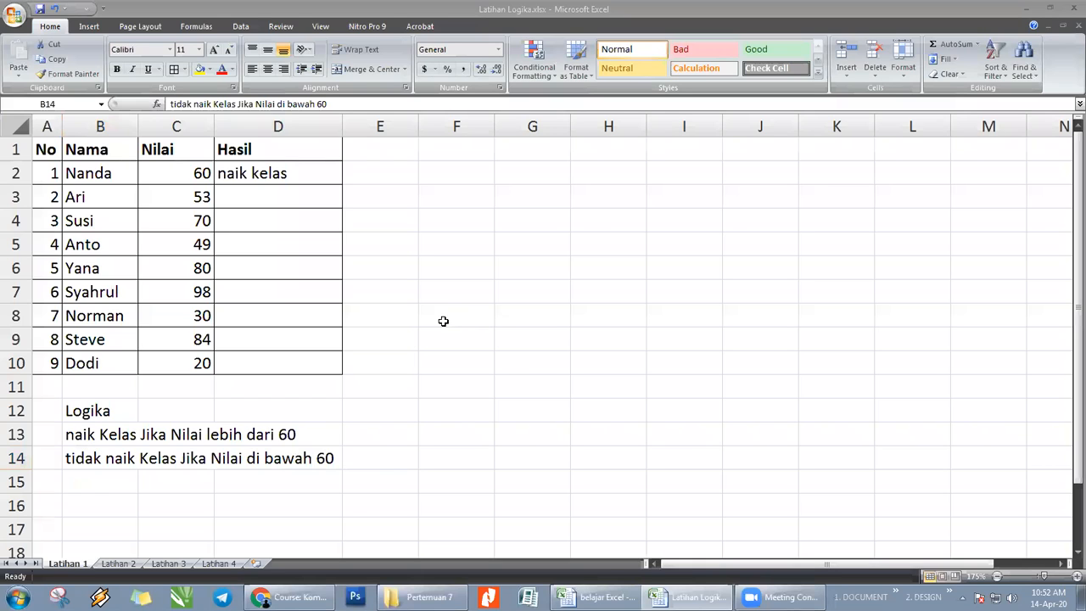
{"action": "left_click", "coordinate": [462, 259]}
{"action": "left_click", "coordinate": [383, 245]}
{"action": "left_click", "coordinate": [292, 194]}
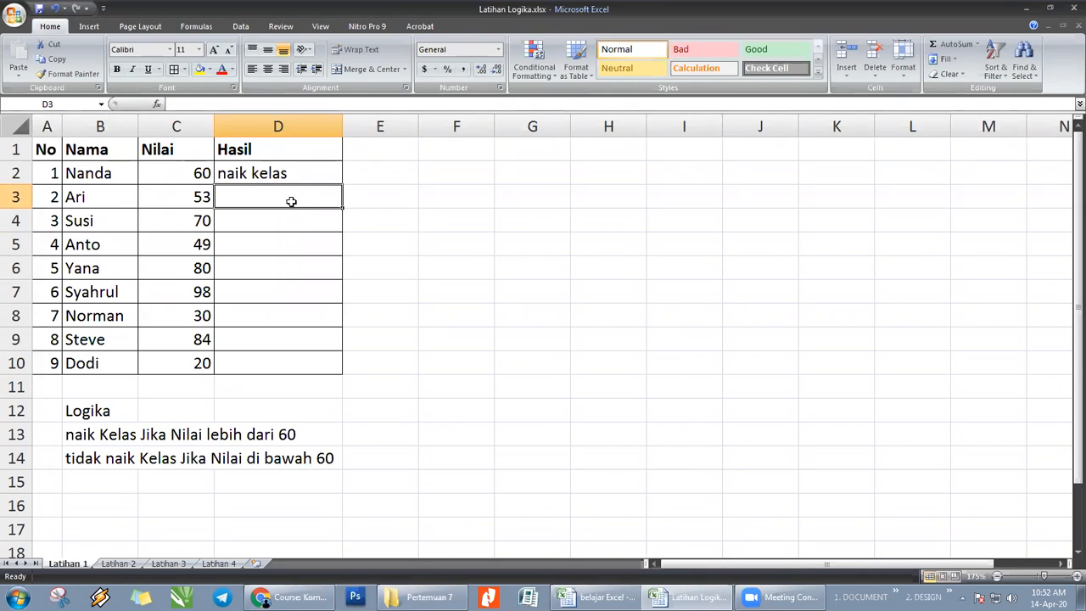
{"action": "left_click", "coordinate": [413, 212]}
{"action": "left_click", "coordinate": [118, 450]}
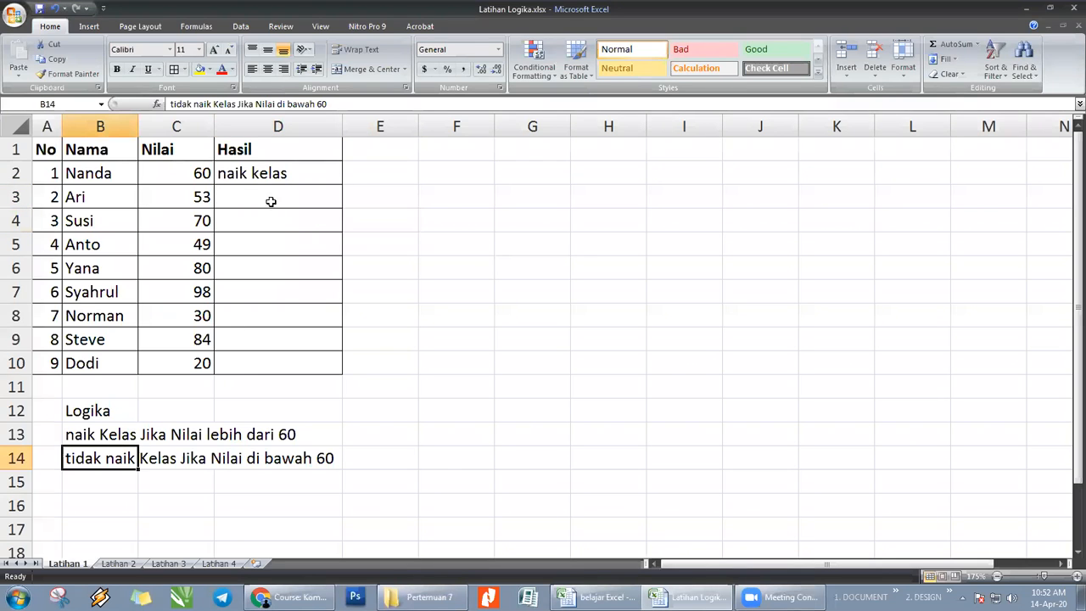
{"action": "left_click", "coordinate": [265, 174]}
{"action": "left_click", "coordinate": [449, 262]}
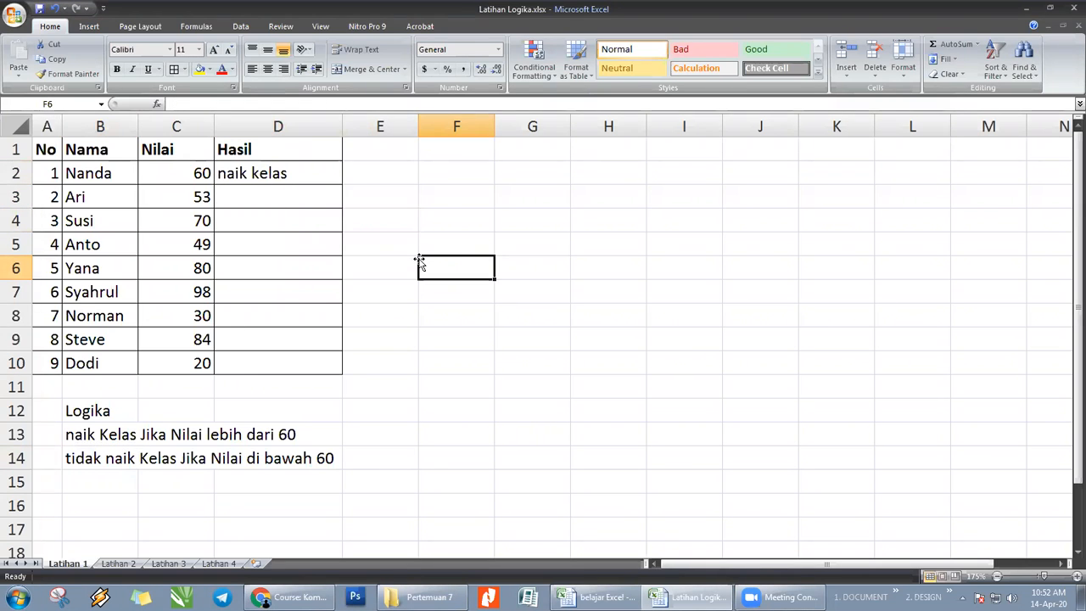
- Enter GA NAIK KELAS by hand as the result in D3 and clear that cell again
{"action": "left_click", "coordinate": [271, 200]}
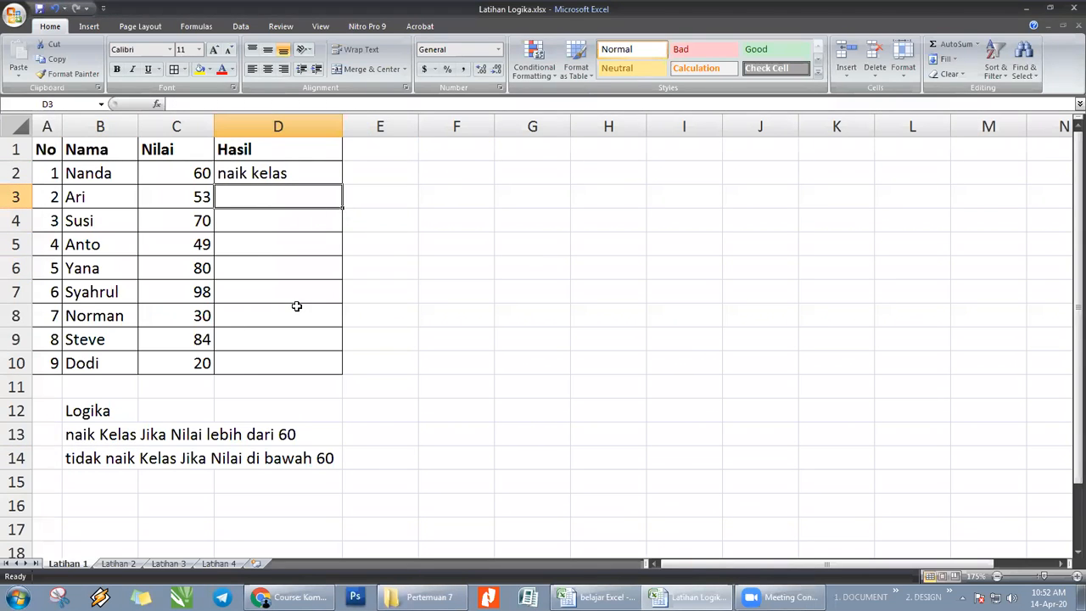
{"action": "type", "text": "GA NAIK KE"}
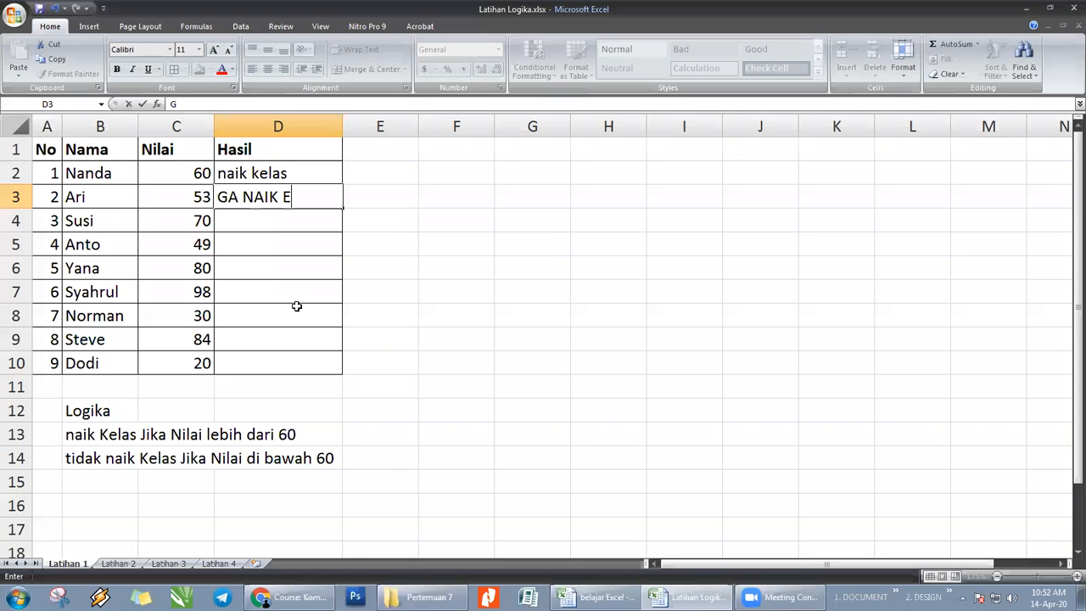
{"action": "type", "text": "LAS"}
{"action": "key", "text": "Return"}
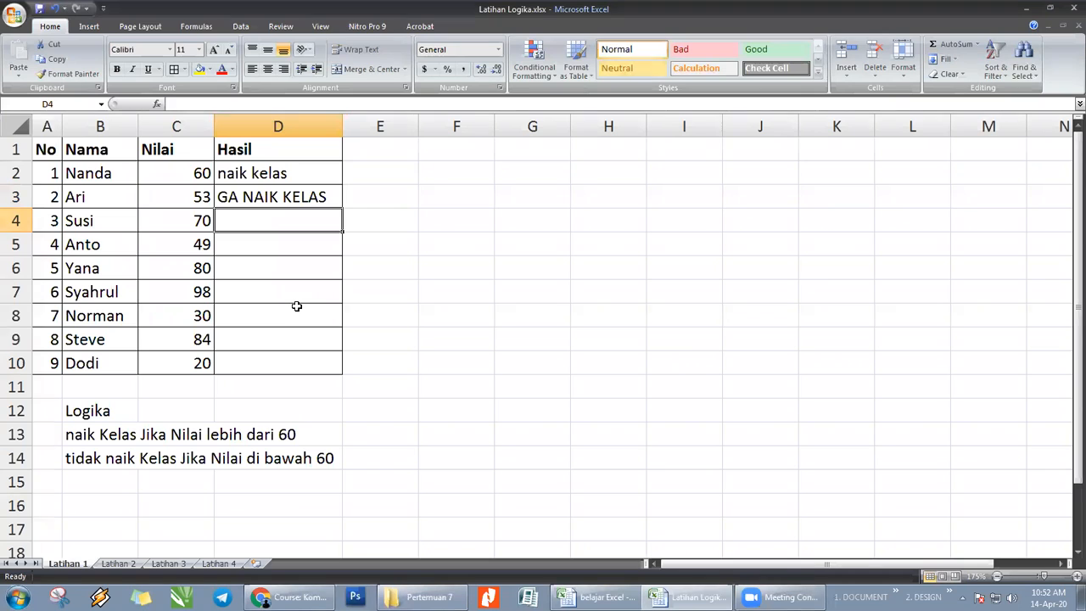
{"action": "key", "text": "Up"}
{"action": "key", "text": "Delete"}
{"action": "key", "text": "Down"}
{"action": "key", "text": "Down"}
{"action": "key", "text": "Down"}
{"action": "key", "text": "Down"}
{"action": "key", "text": "Down"}
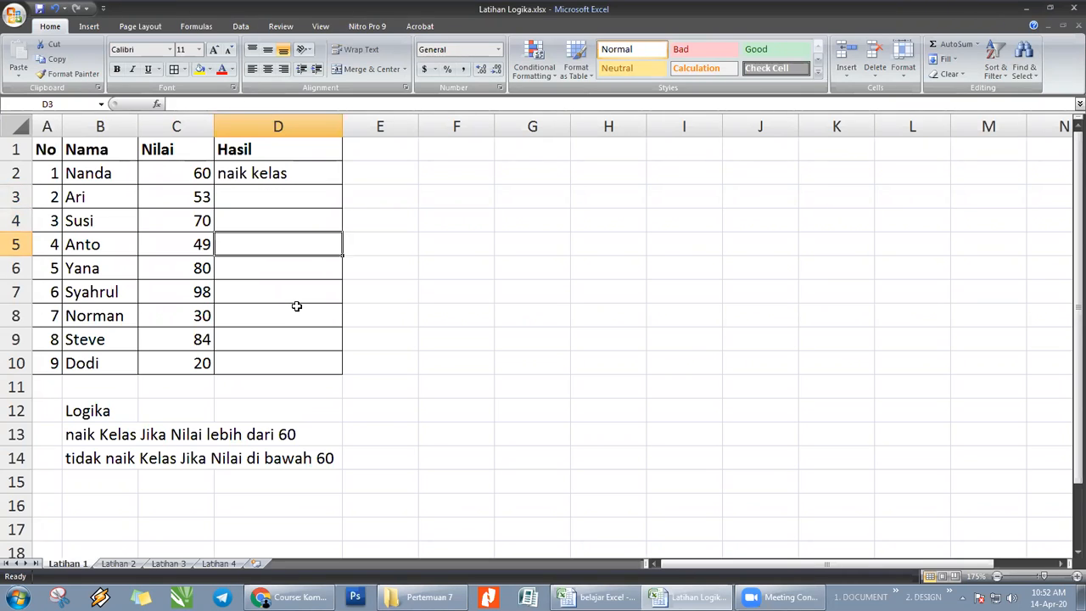
{"action": "key", "text": "Down"}
{"action": "key", "text": "Down"}
{"action": "key", "text": "shift+Up"}
{"action": "key", "text": "shift+Up"}
{"action": "key", "text": "shift+Up"}
{"action": "key", "text": "shift+Up"}
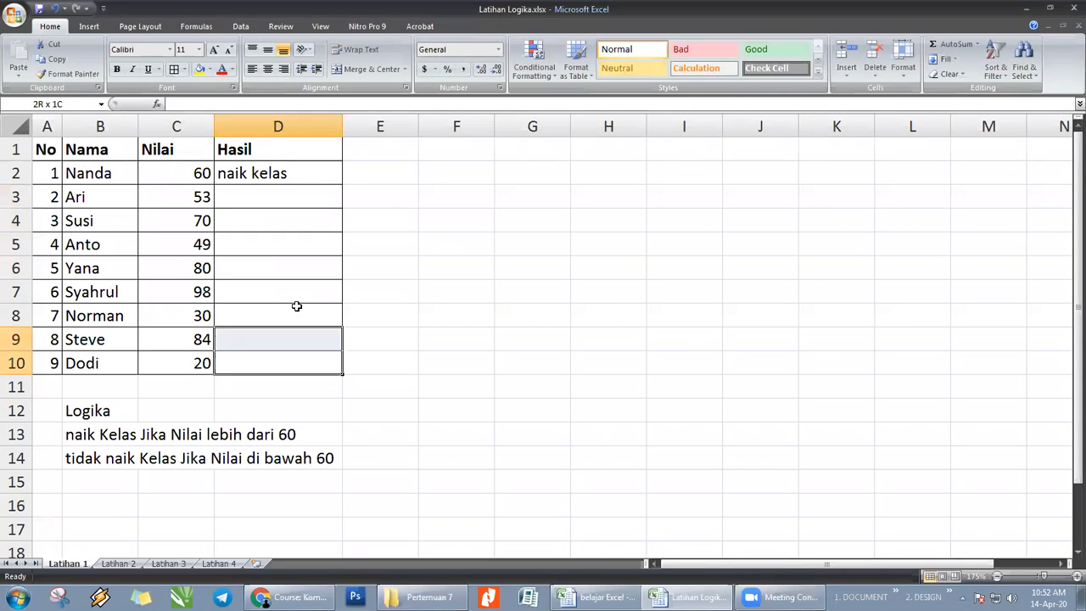
{"action": "key", "text": "shift+Up"}
{"action": "key", "text": "shift+Up"}
{"action": "key", "text": "Up"}
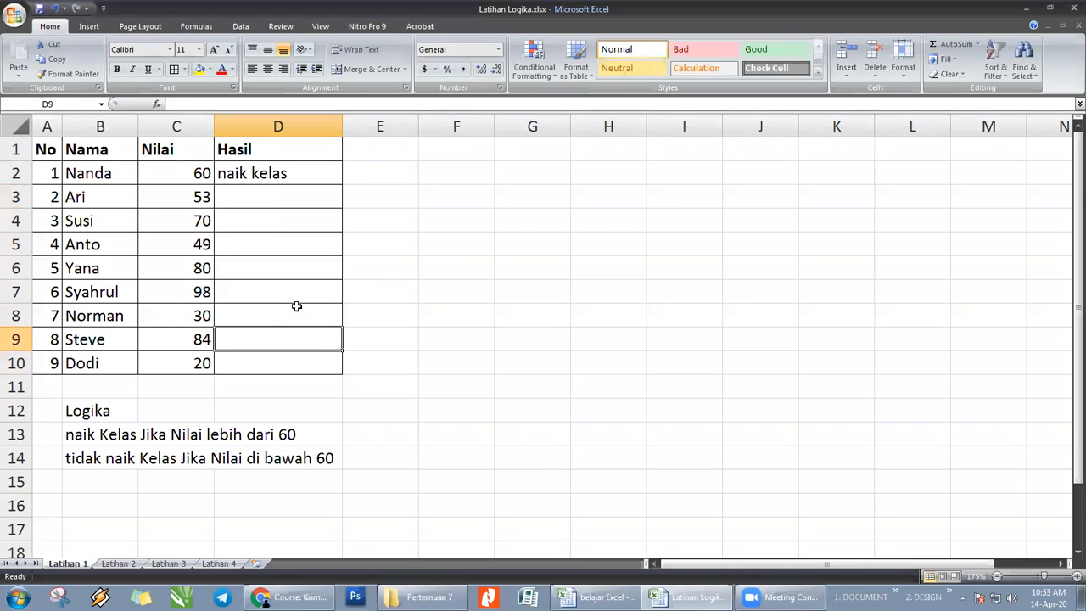
{"action": "left_click", "coordinate": [513, 318]}
{"action": "left_click", "coordinate": [276, 176]}
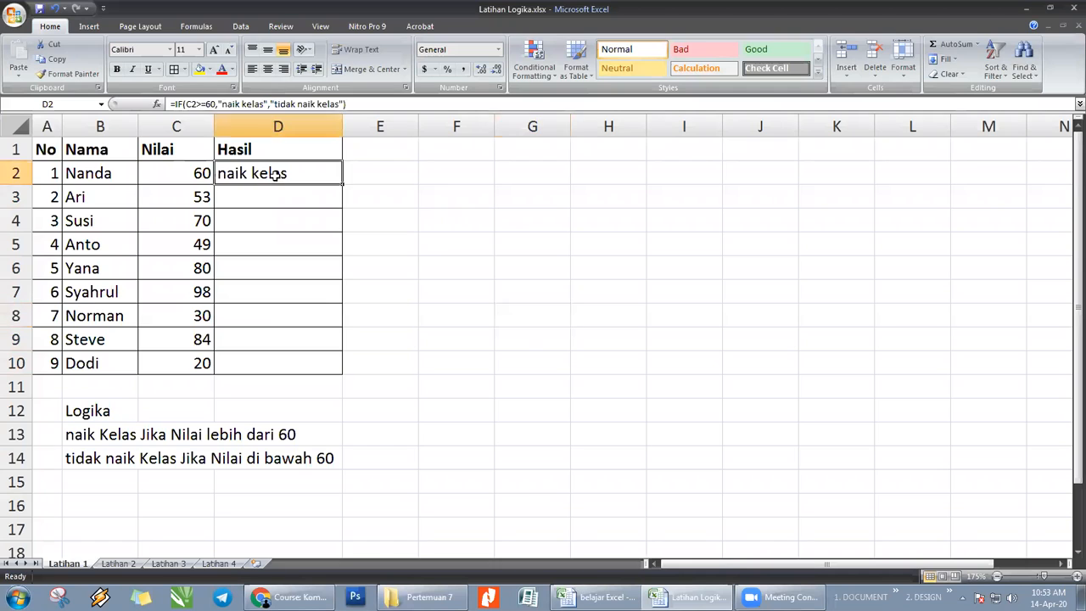
{"action": "left_click", "coordinate": [461, 232]}
{"action": "left_click", "coordinate": [290, 201]}
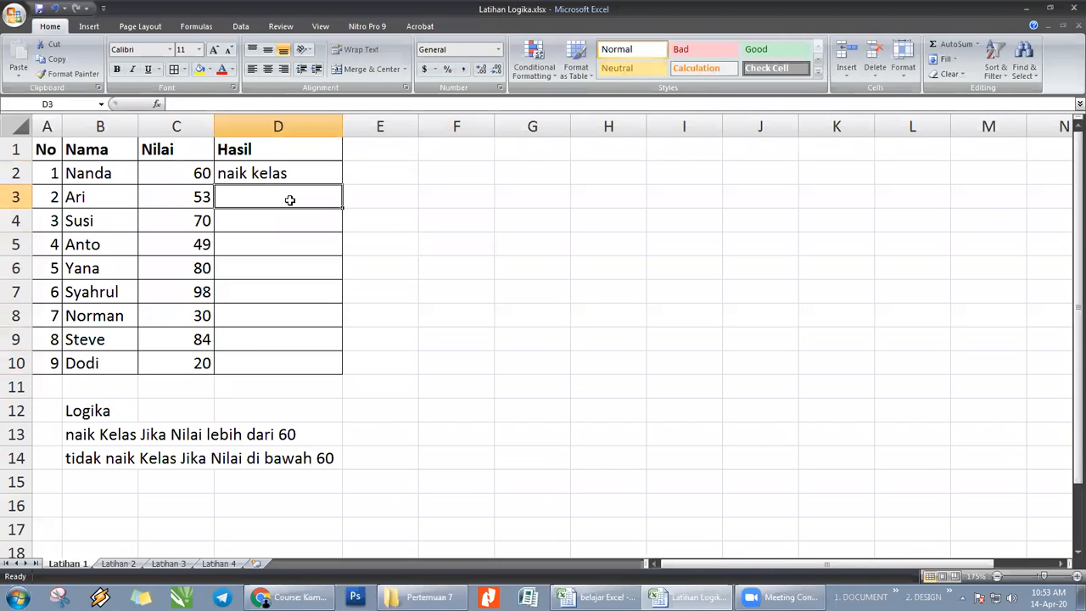
{"action": "left_click", "coordinate": [236, 438]}
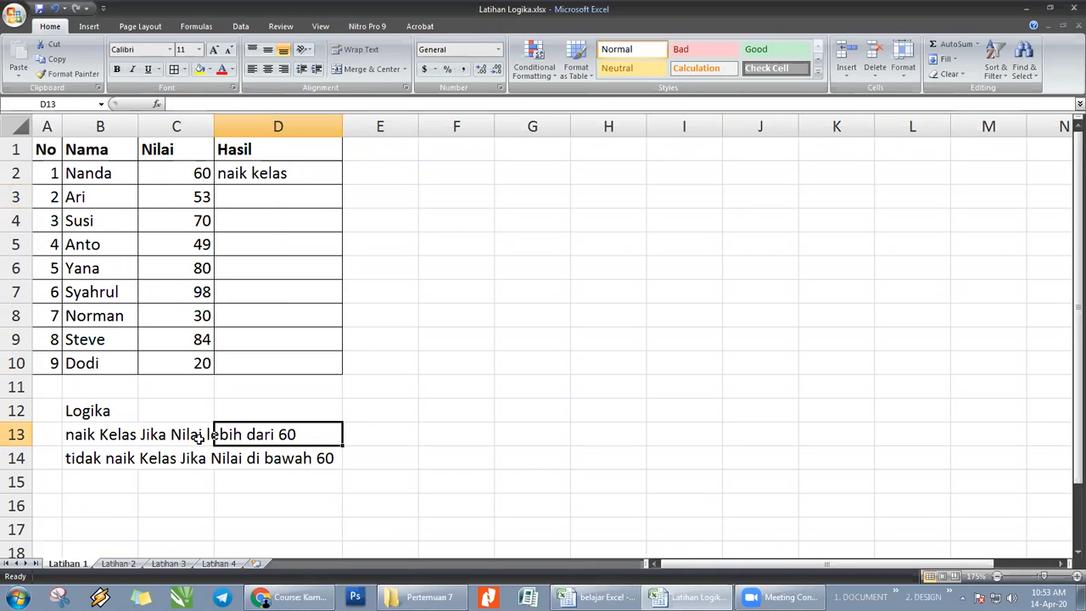
- Enter the comparison operators < in cell F5 and > in cell F6
{"action": "left_click", "coordinate": [473, 236]}
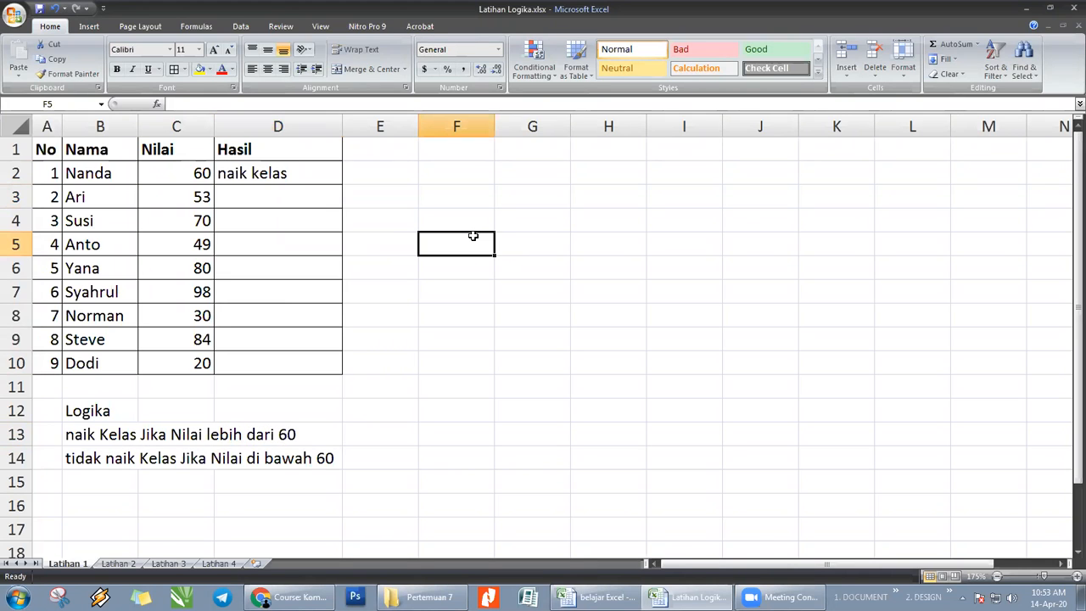
{"action": "type", "text": "60"}
{"action": "key", "text": "Left"}
{"action": "key", "text": "Left"}
{"action": "key", "text": "Right"}
{"action": "key", "text": "Right"}
{"action": "key", "text": "F2"}
{"action": "key", "text": "BackSpace"}
{"action": "key", "text": "BackSpace"}
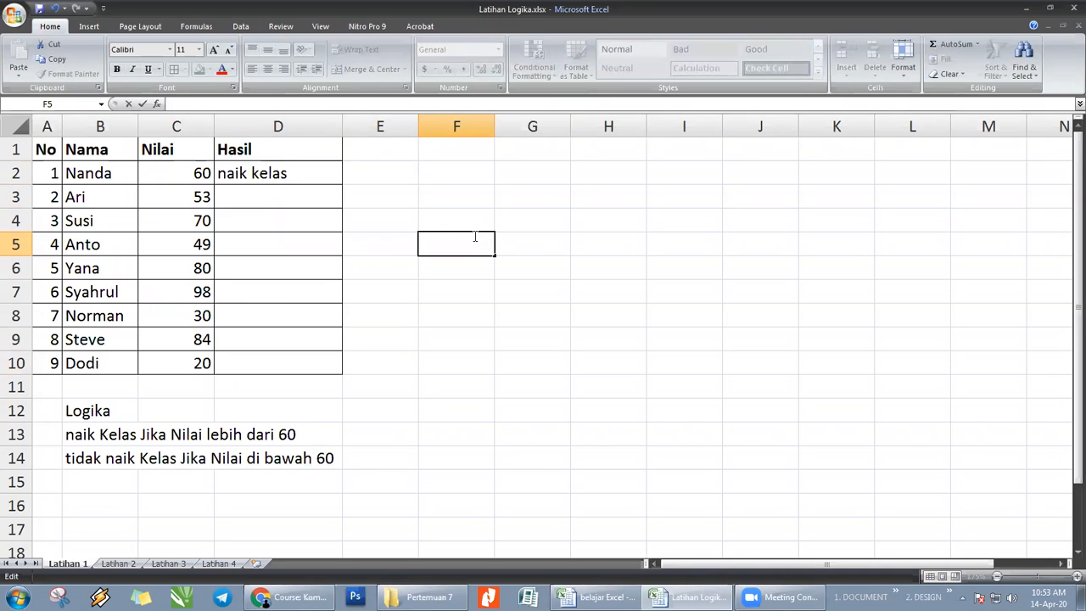
{"action": "type", "text": "<"}
{"action": "key", "text": "Return"}
{"action": "type", "text": ">"}
{"action": "key", "text": "Return"}
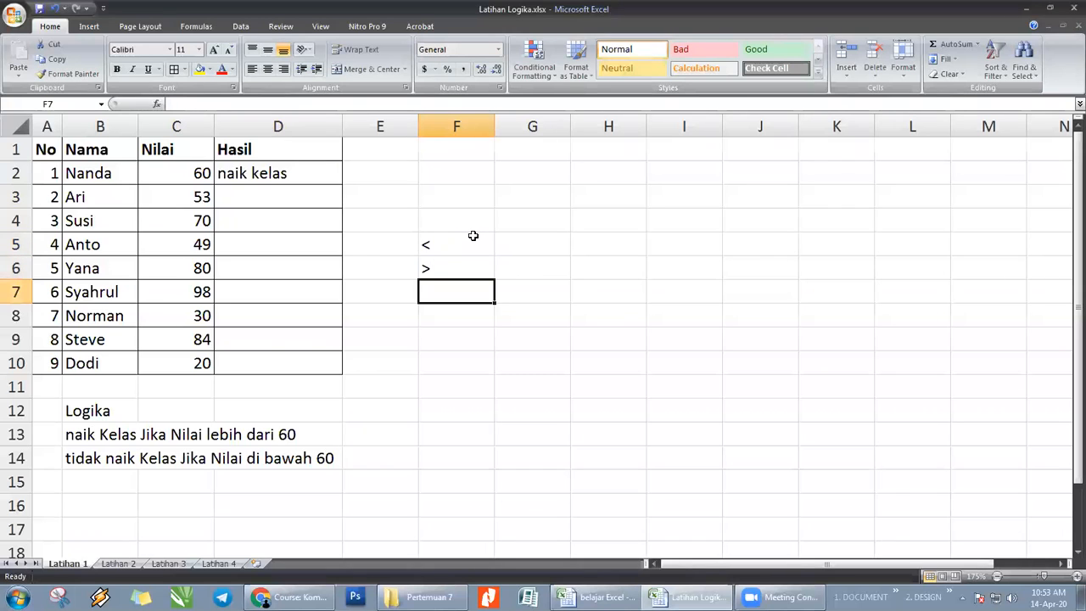
- Enter =< as literal text in cell F7
{"action": "type", "text": "=<"}
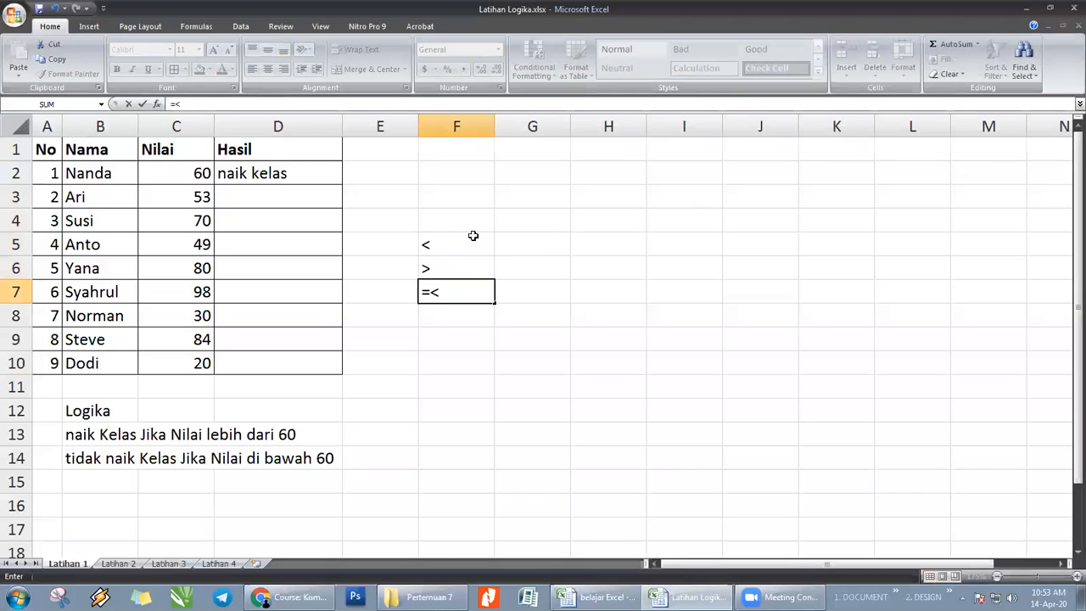
{"action": "key", "text": "Return"}
{"action": "key", "text": "Return"}
{"action": "key", "text": "Home"}
{"action": "type", "text": "'"}
{"action": "key", "text": "Return"}
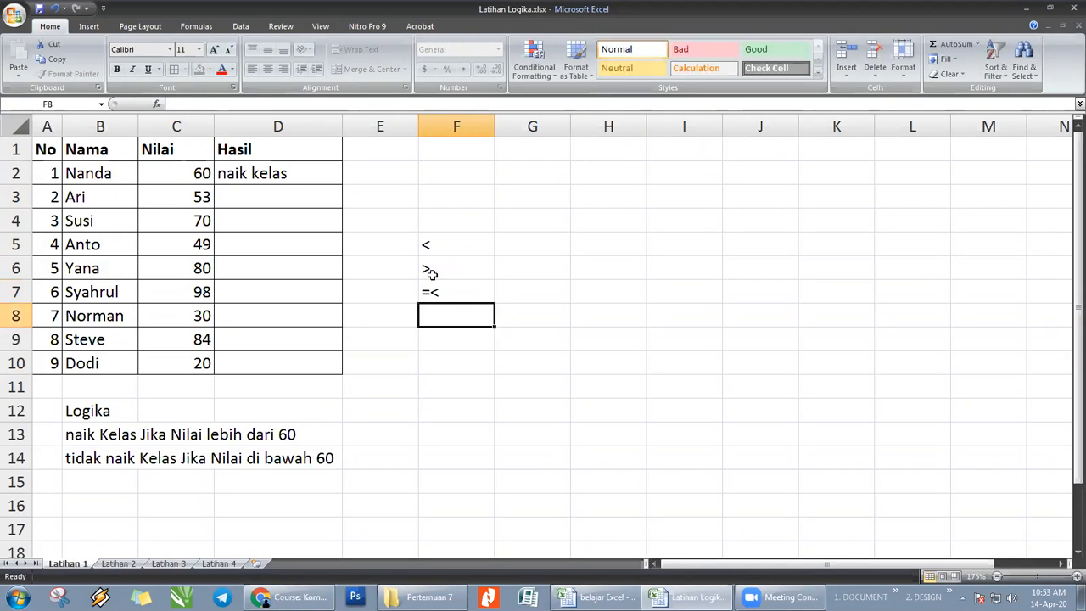
- Enter => as literal text in cell F8
{"action": "type", "text": "'"}
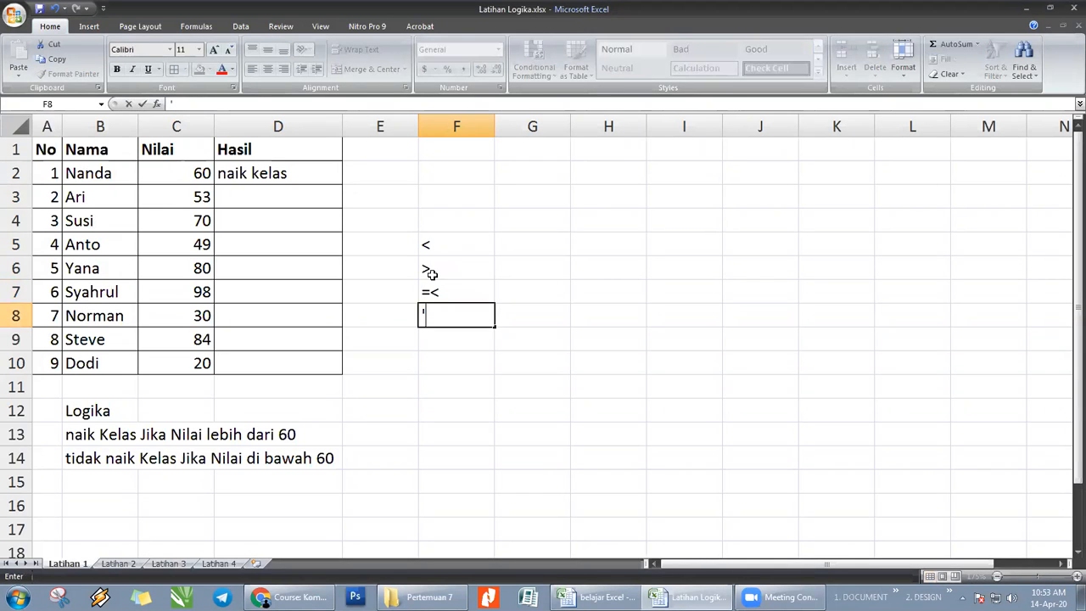
{"action": "type", "text": "=>"}
{"action": "key", "text": "Return"}
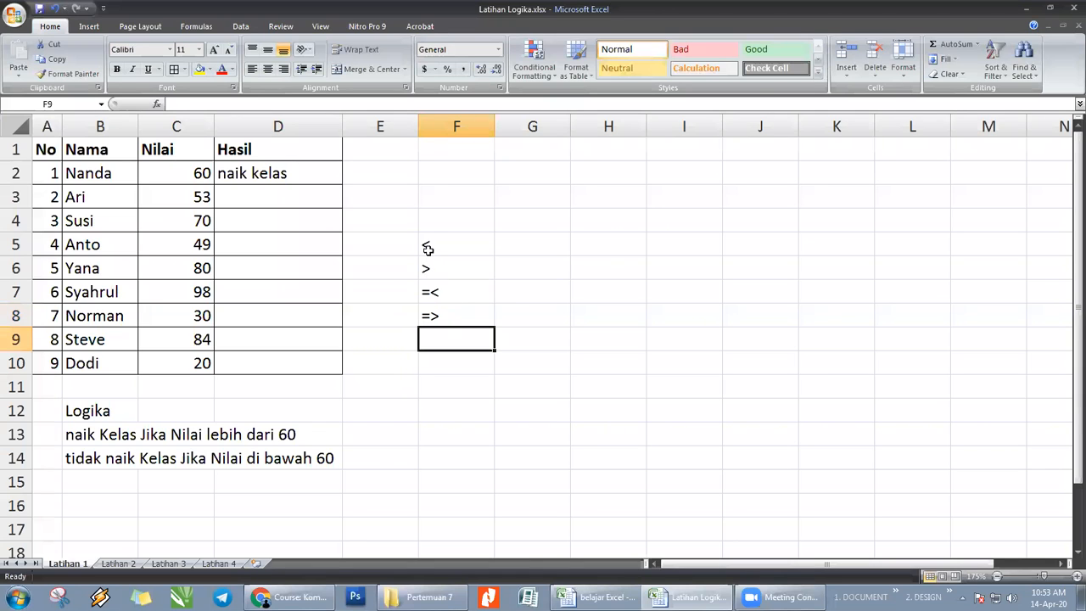
{"action": "left_click", "coordinate": [427, 248]}
{"action": "left_click", "coordinate": [431, 268]}
{"action": "left_click", "coordinate": [442, 245]}
{"action": "left_click", "coordinate": [441, 264]}
{"action": "left_click", "coordinate": [437, 245]}
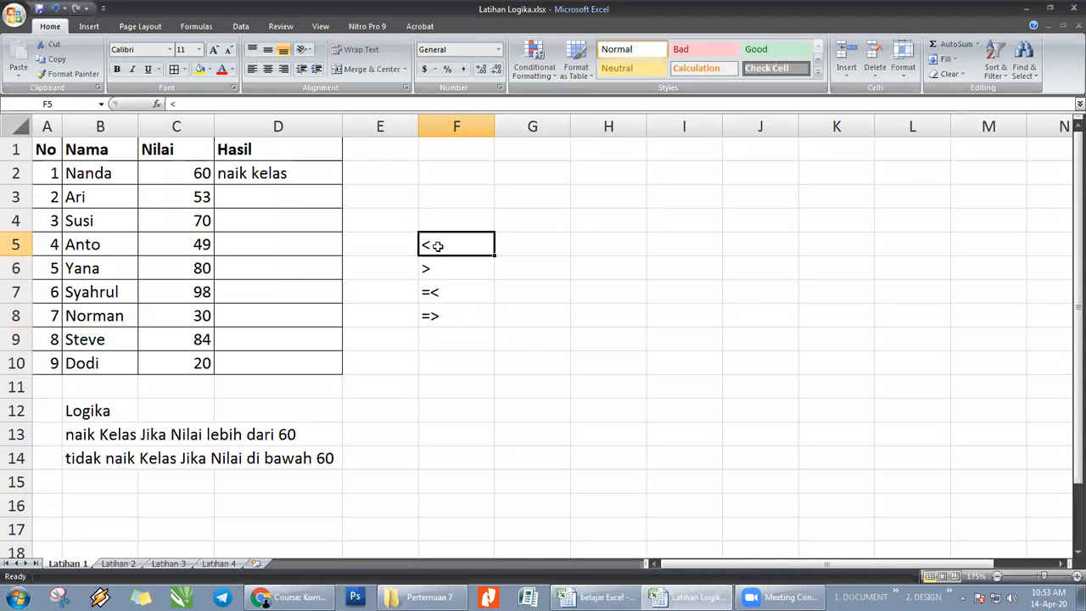
{"action": "left_click", "coordinate": [437, 270]}
- Open Paint and brush a large > sign, handwrite "be" beside it, and add a vertical stroke turning the sign into a b
{"action": "left_click", "coordinate": [17, 598]}
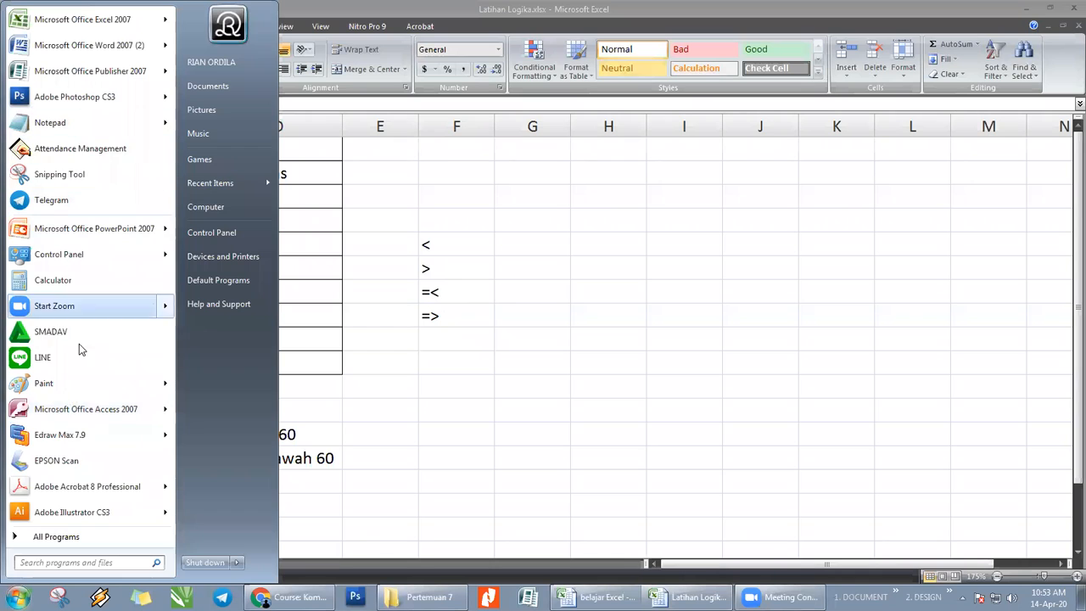
{"action": "left_click", "coordinate": [50, 564]}
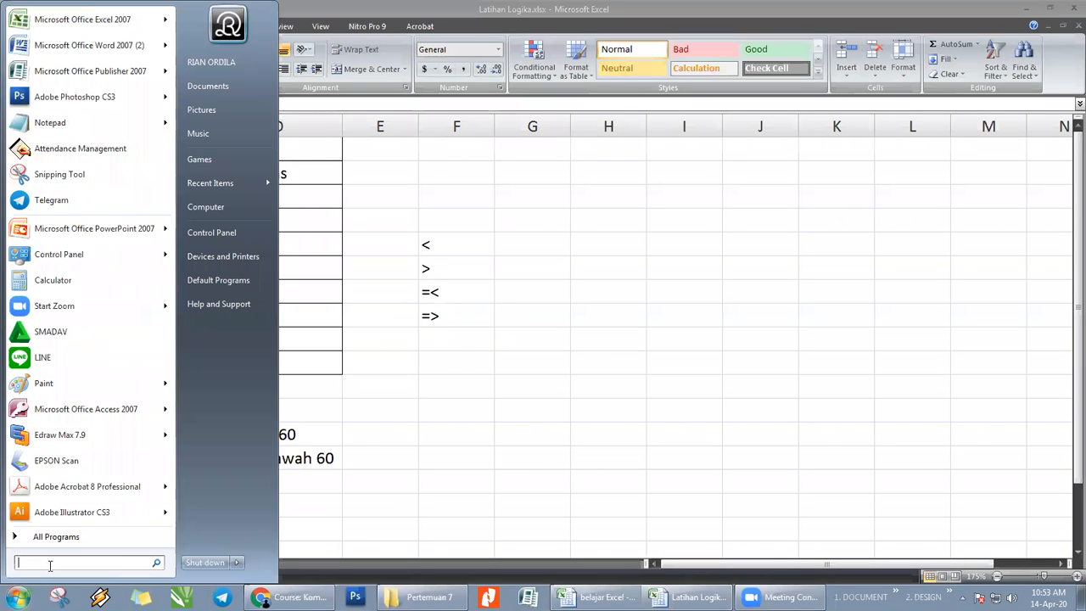
{"action": "left_click", "coordinate": [63, 390]}
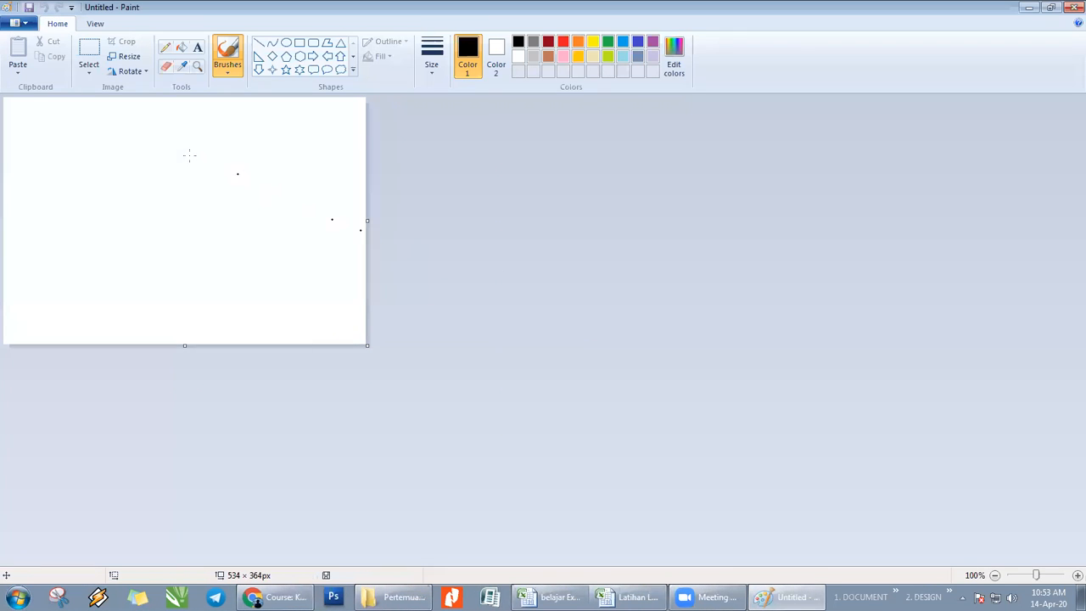
{"action": "left_click", "coordinate": [157, 186]}
{"action": "left_click", "coordinate": [192, 214]}
{"action": "left_click", "coordinate": [225, 240]}
{"action": "left_click", "coordinate": [245, 257]}
{"action": "mouse_move", "coordinate": [39, 142]}
{"action": "left_mouse_down"}
{"action": "mouse_move", "coordinate": [89, 176]}
{"action": "mouse_move", "coordinate": [38, 214]}
{"action": "left_mouse_up"}
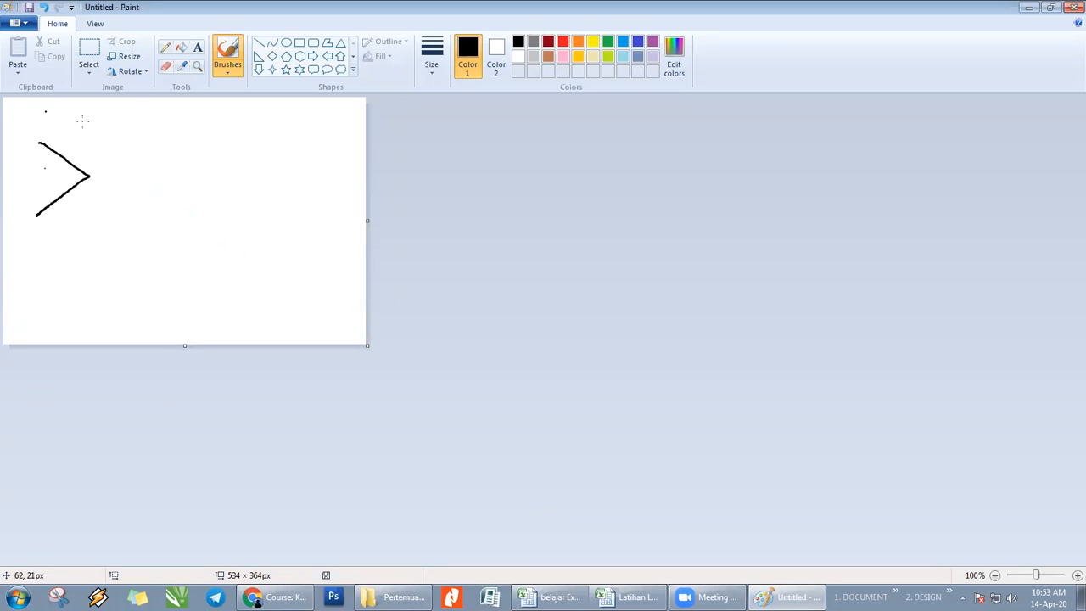
{"action": "left_click_drag", "start_coordinate": [131, 149], "coordinate": [136, 189]}
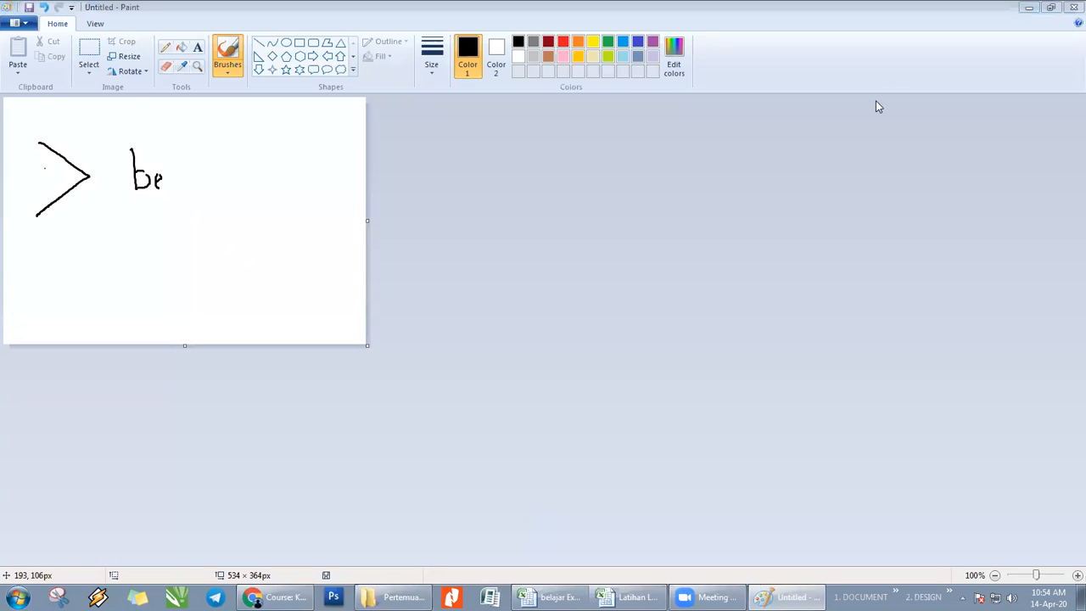
{"action": "left_click_drag", "start_coordinate": [37, 113], "coordinate": [45, 212]}
- Brush a < sign below the first one, add a vertical stroke turning it into a k, and handwrite a label beside it
{"action": "mouse_move", "coordinate": [91, 241]}
{"action": "left_mouse_down"}
{"action": "mouse_move", "coordinate": [49, 273]}
{"action": "mouse_move", "coordinate": [96, 293]}
{"action": "left_mouse_up"}
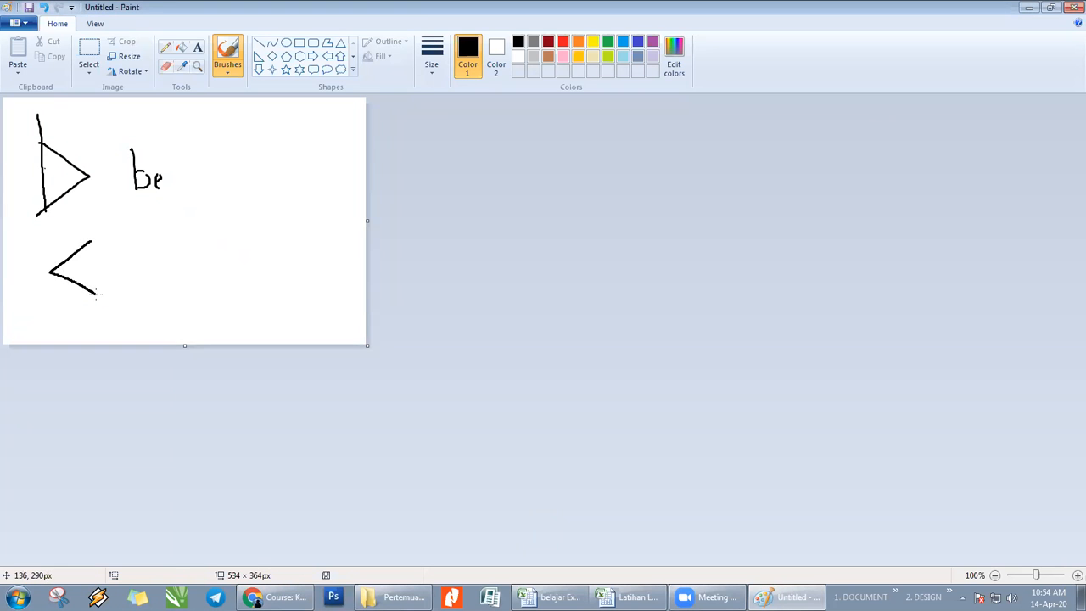
{"action": "left_click_drag", "start_coordinate": [46, 231], "coordinate": [54, 296]}
{"action": "mouse_move", "coordinate": [138, 250]}
{"action": "left_mouse_down"}
{"action": "mouse_move", "coordinate": [145, 275]}
{"action": "mouse_move", "coordinate": [166, 260]}
{"action": "mouse_move", "coordinate": [205, 268]}
{"action": "left_mouse_up"}
{"action": "left_click_drag", "start_coordinate": [212, 241], "coordinate": [217, 272]}
- Close Paint, discarding the sketch, and return to the Excel worksheet
{"action": "left_click", "coordinate": [1073, 7]}
{"action": "left_click", "coordinate": [585, 302]}
{"action": "left_click", "coordinate": [575, 359]}
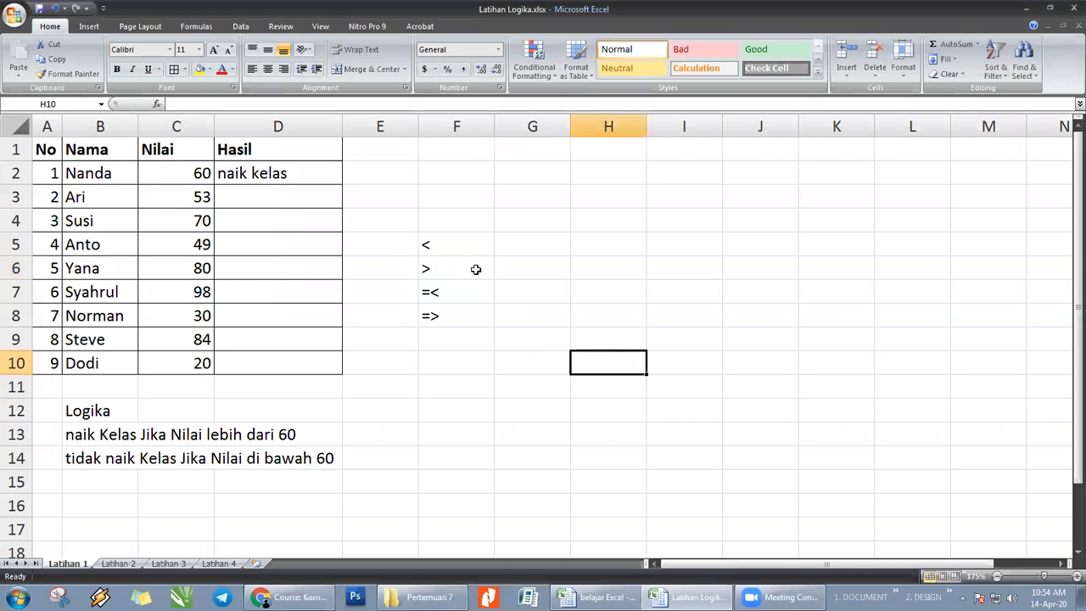
{"action": "left_click", "coordinate": [480, 248]}
{"action": "left_click", "coordinate": [547, 238]}
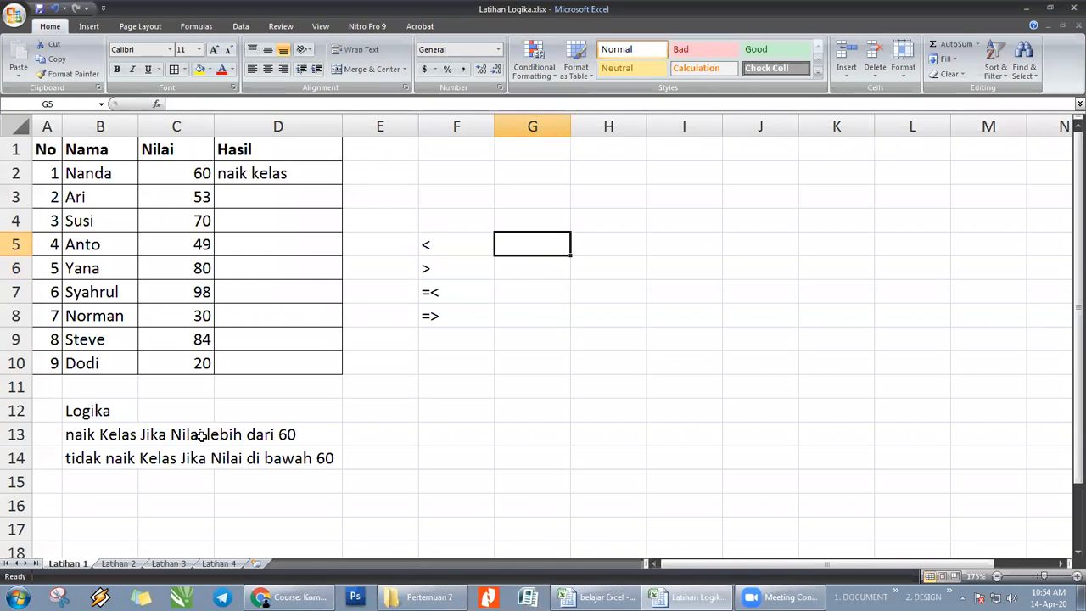
{"action": "left_click", "coordinate": [293, 439]}
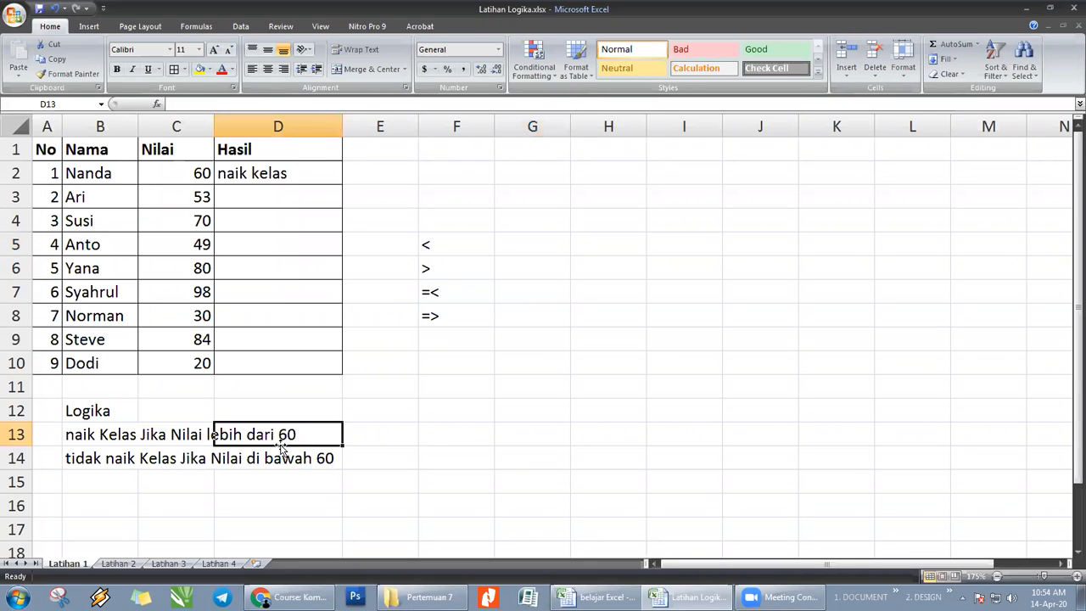
- Enter the example score 61 in cell G12
{"action": "left_click", "coordinate": [397, 436]}
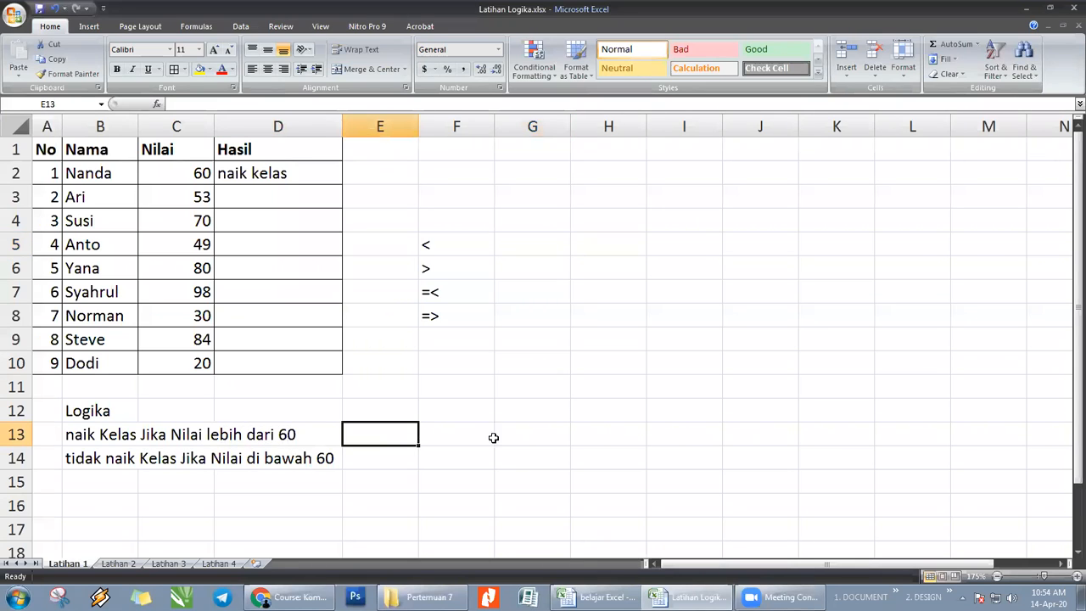
{"action": "left_click", "coordinate": [503, 412]}
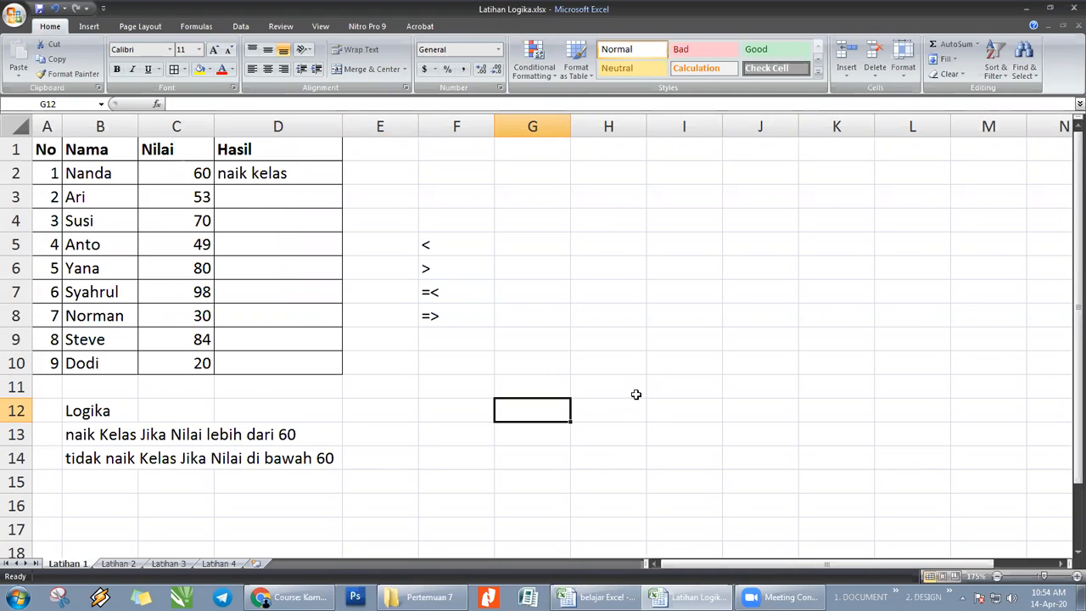
{"action": "type", "text": "61"}
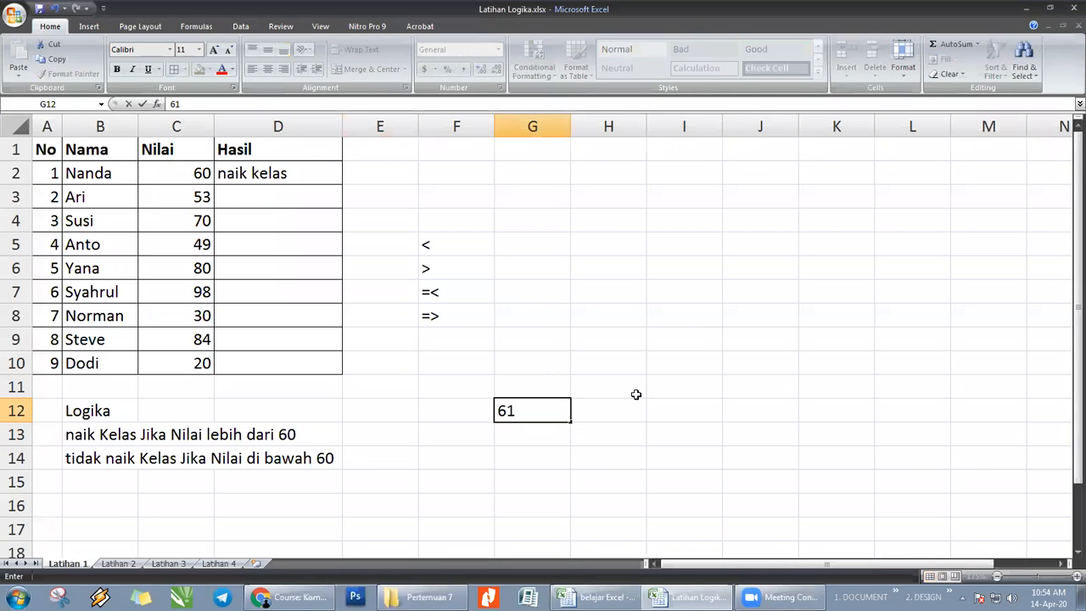
{"action": "key", "text": "Return"}
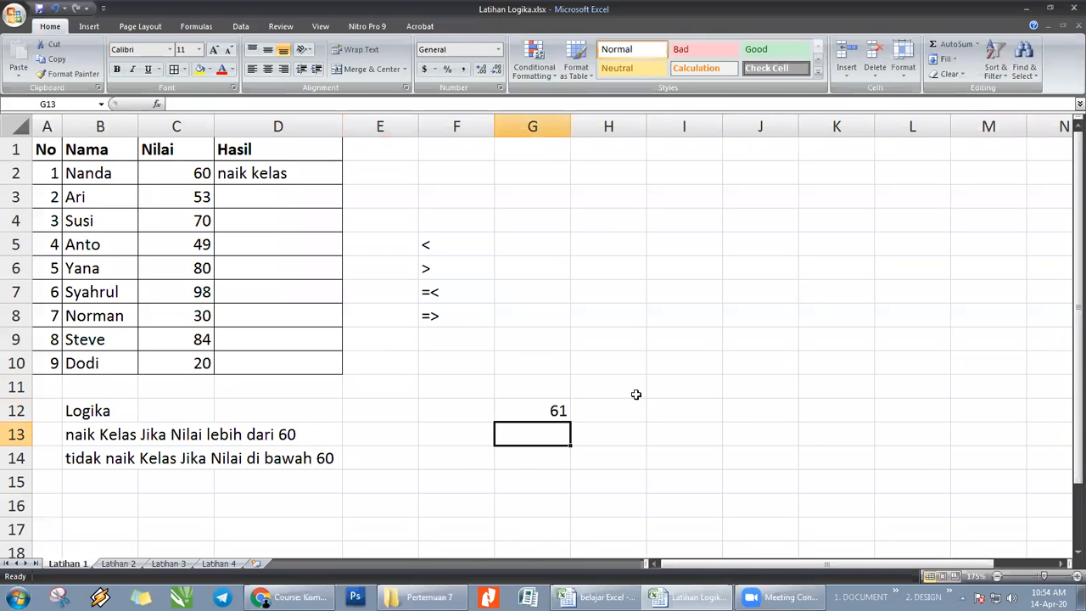
- Enter =>60 as literal text in cell F12
{"action": "left_click", "coordinate": [462, 407]}
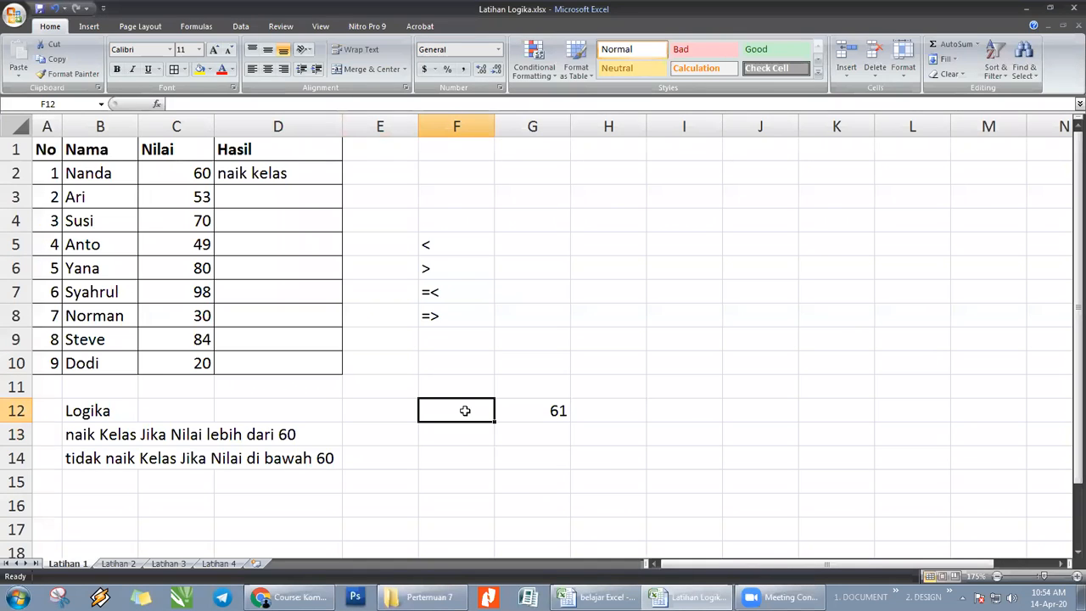
{"action": "type", "text": "="}
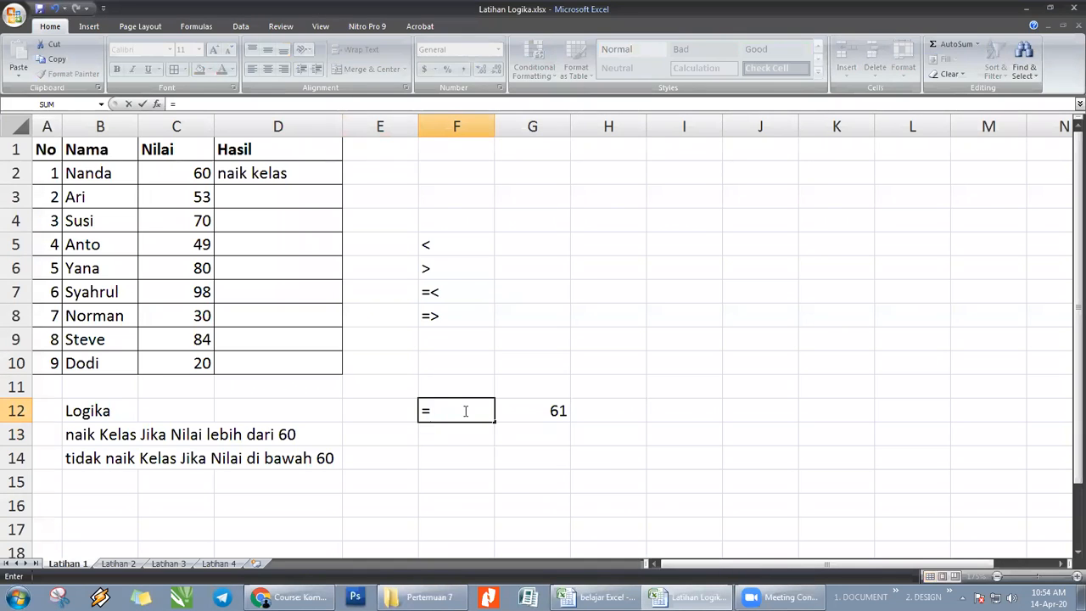
{"action": "key", "text": "BackSpace"}
{"action": "type", "text": "'"}
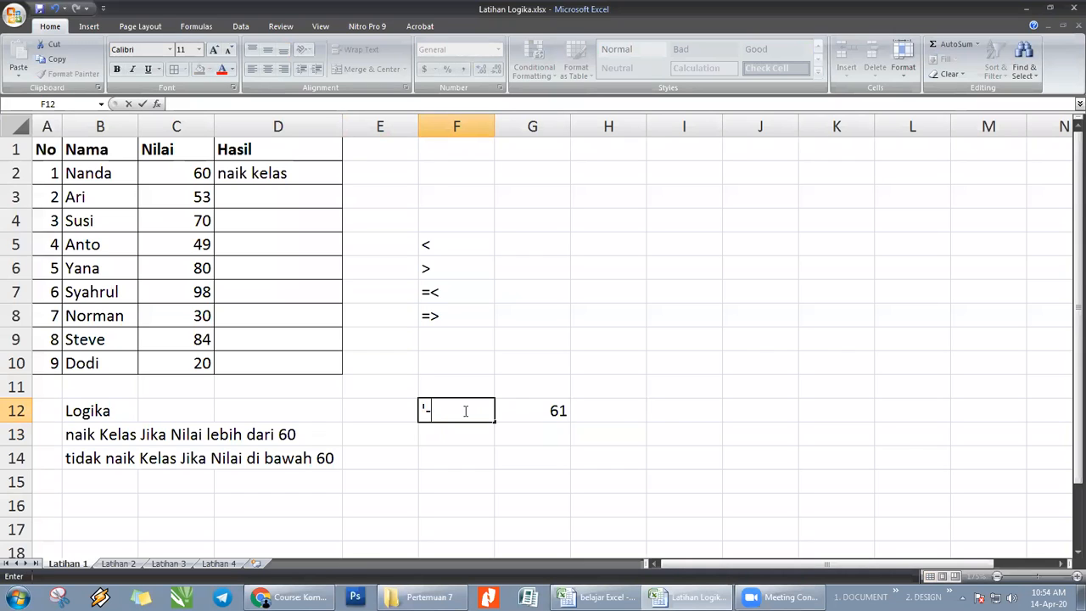
{"action": "type", "text": "=>60"}
{"action": "key", "text": "Return"}
- Clear the example score from cell G12
{"action": "key", "text": "Right"}
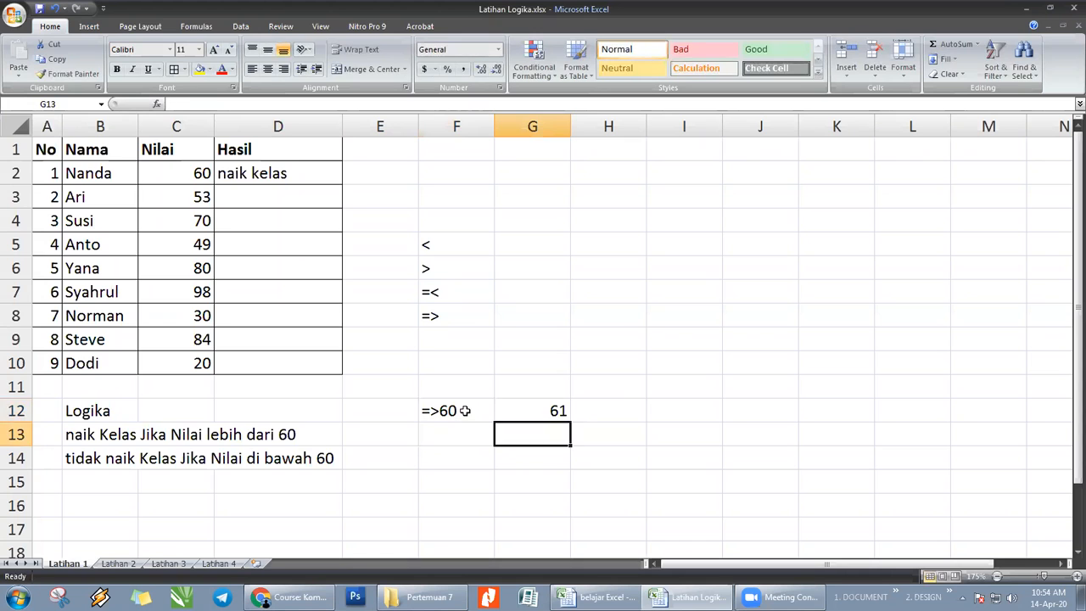
{"action": "key", "text": "Up"}
{"action": "key", "text": "Delete"}
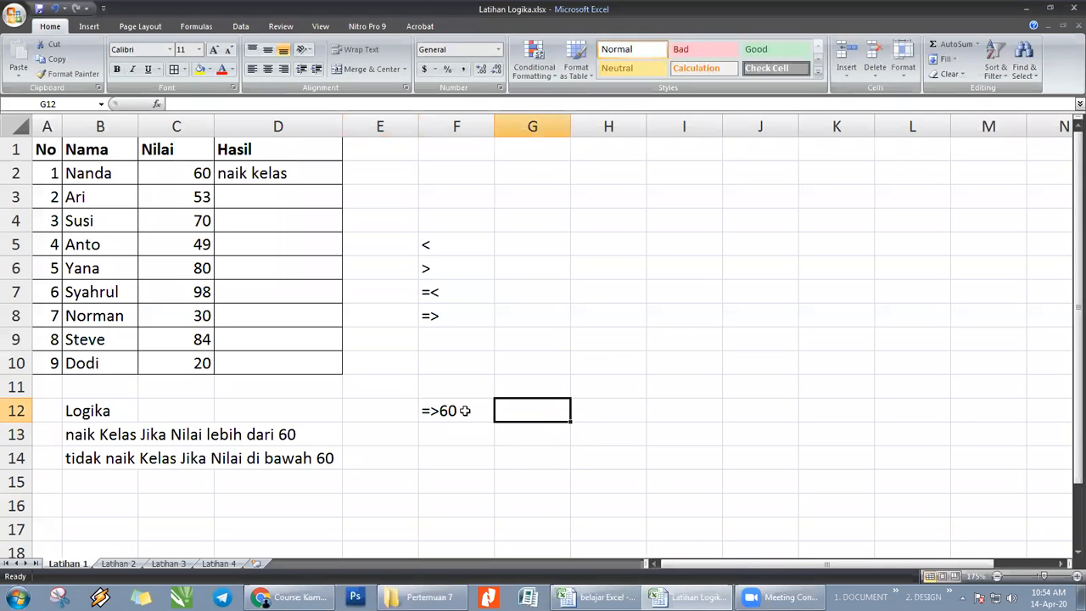
{"action": "left_click", "coordinate": [464, 411]}
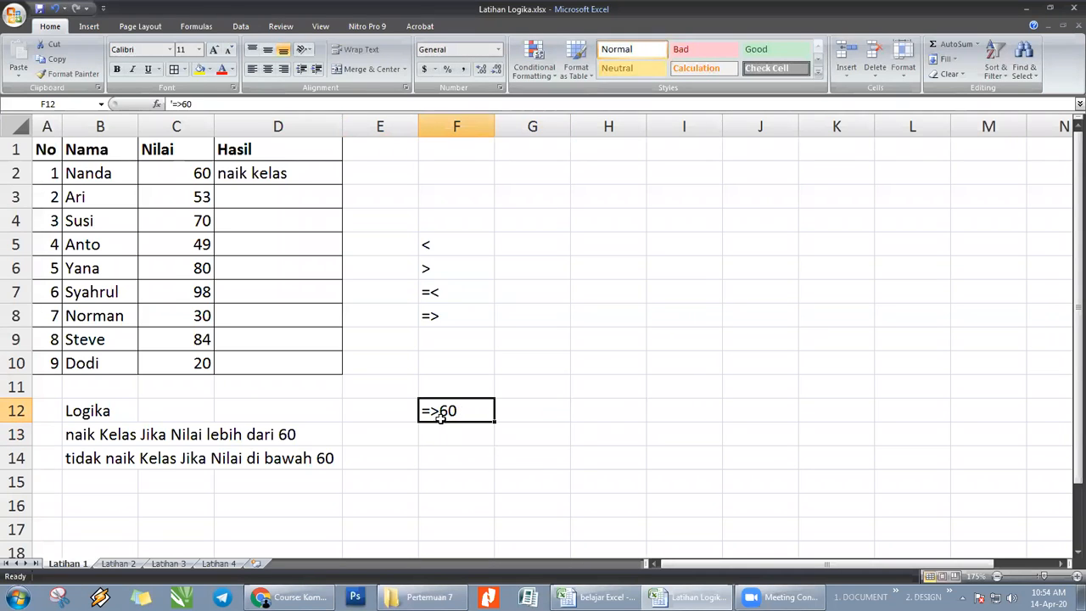
{"action": "left_click", "coordinate": [511, 409]}
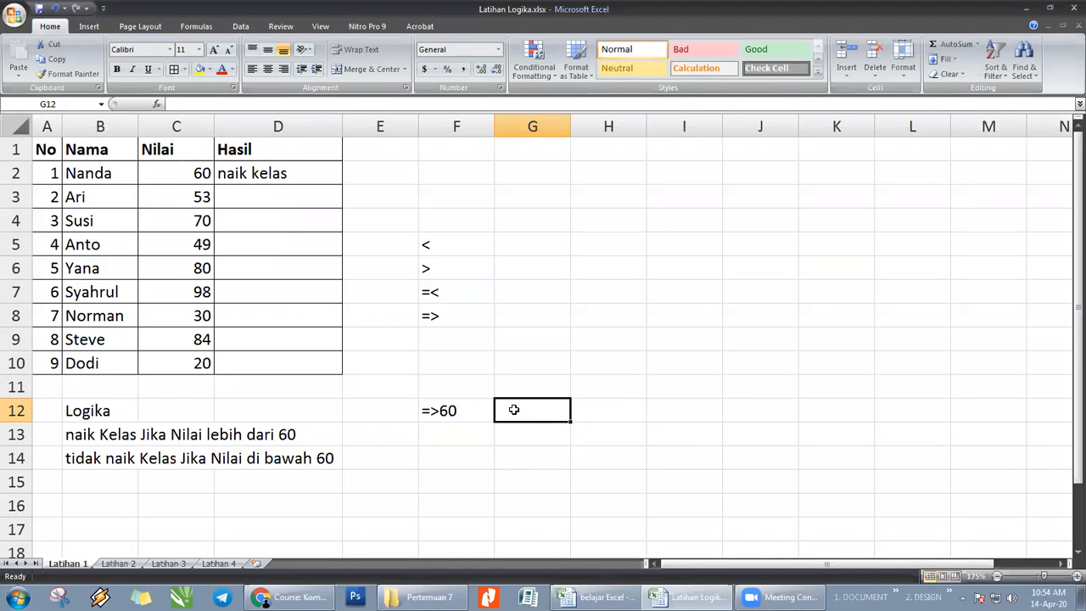
{"action": "left_click", "coordinate": [444, 411]}
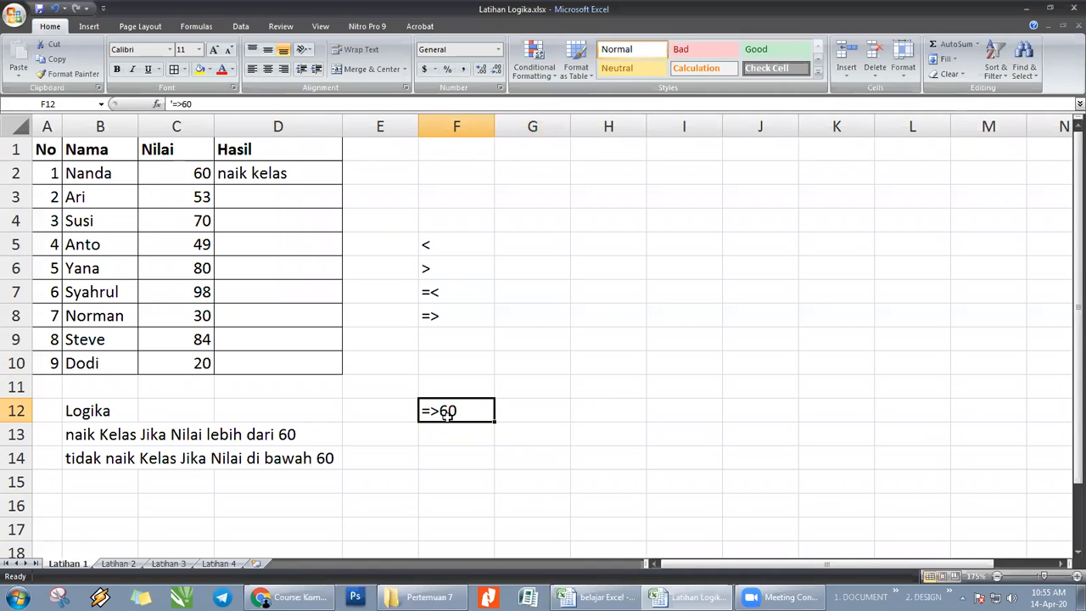
{"action": "left_click", "coordinate": [538, 406]}
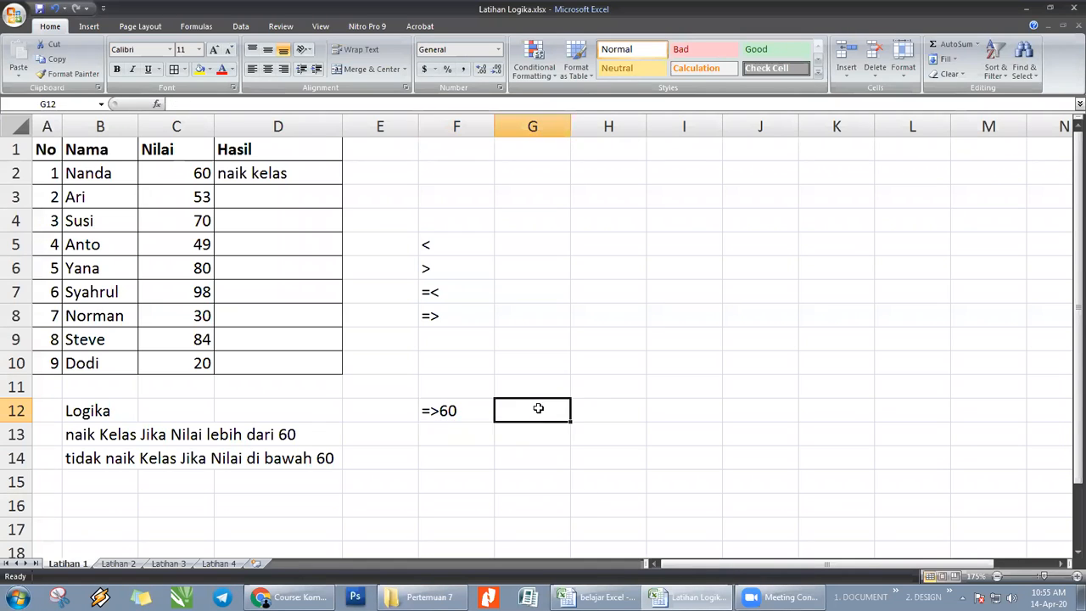
- Enter the condition <60 in cell F13, directly below the =>60 example
{"action": "left_click", "coordinate": [458, 433]}
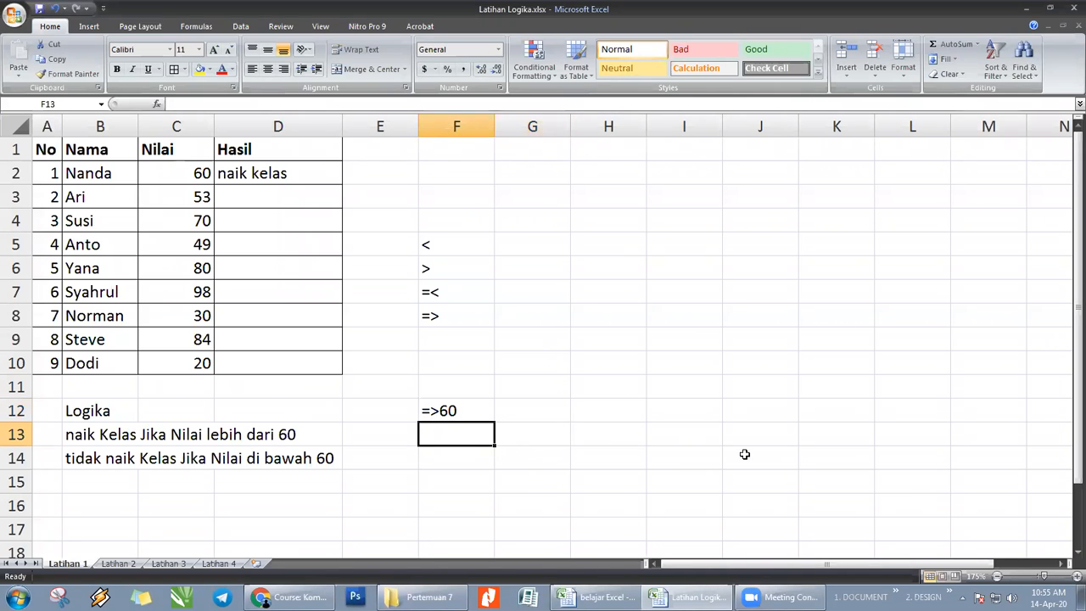
{"action": "type", "text": "<60"}
{"action": "key", "text": "Return"}
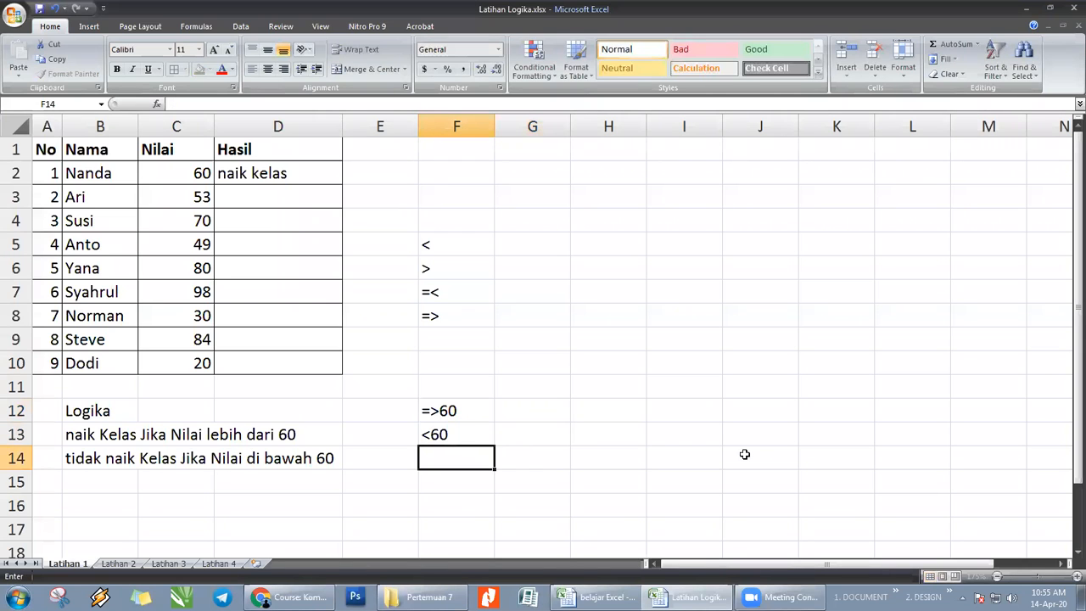
{"action": "left_click", "coordinate": [457, 438]}
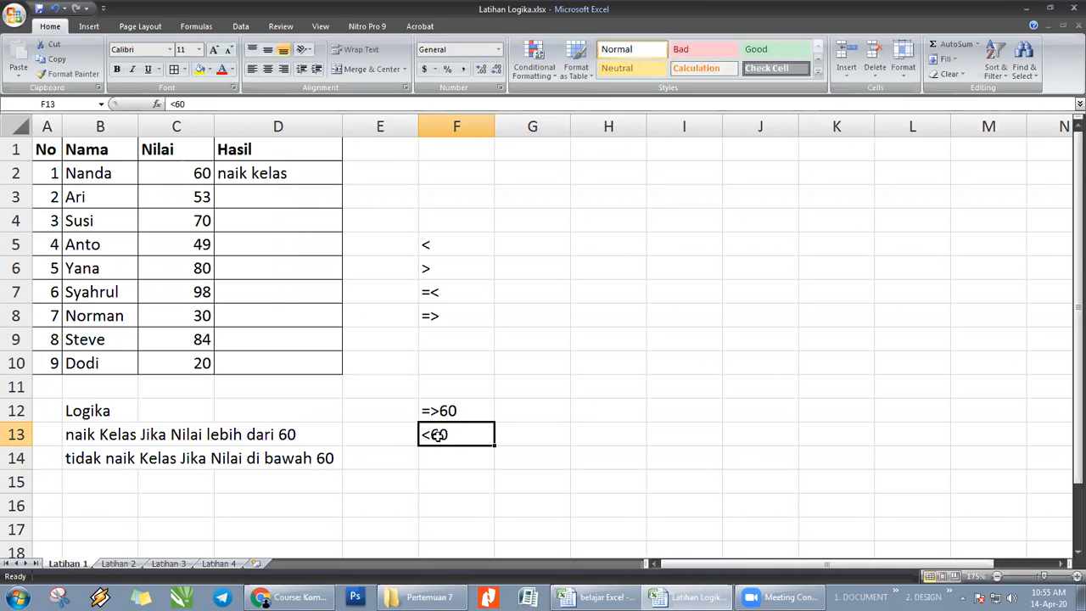
- Enter 61 as an example score in cell G13, then replace it with 59
{"action": "left_click", "coordinate": [535, 435]}
{"action": "type", "text": "61"}
{"action": "key", "text": "Return"}
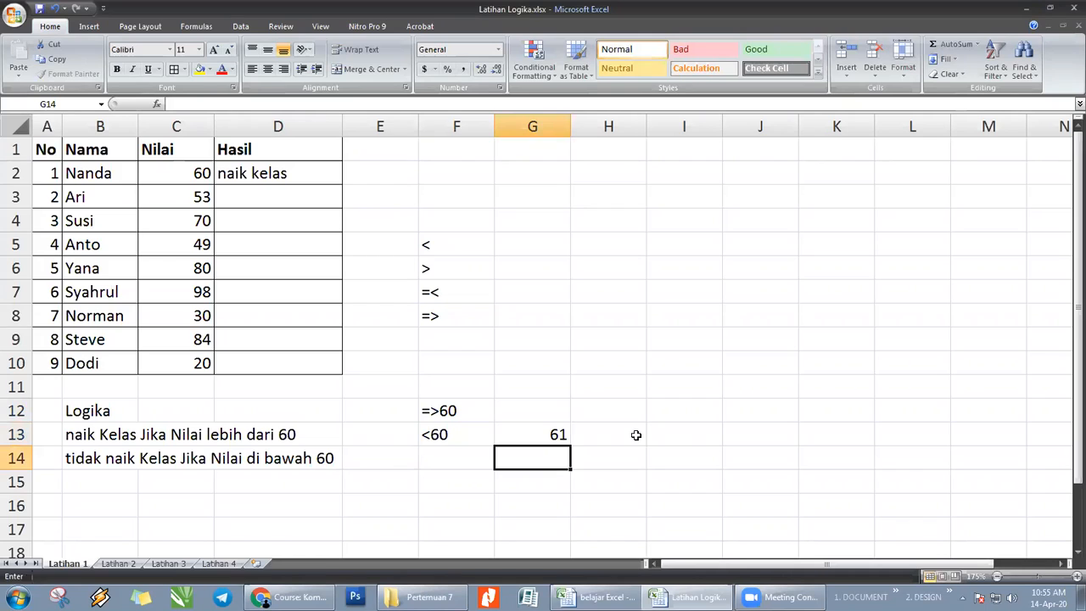
{"action": "key", "text": "Up"}
{"action": "type", "text": "59"}
{"action": "key", "text": "Return"}
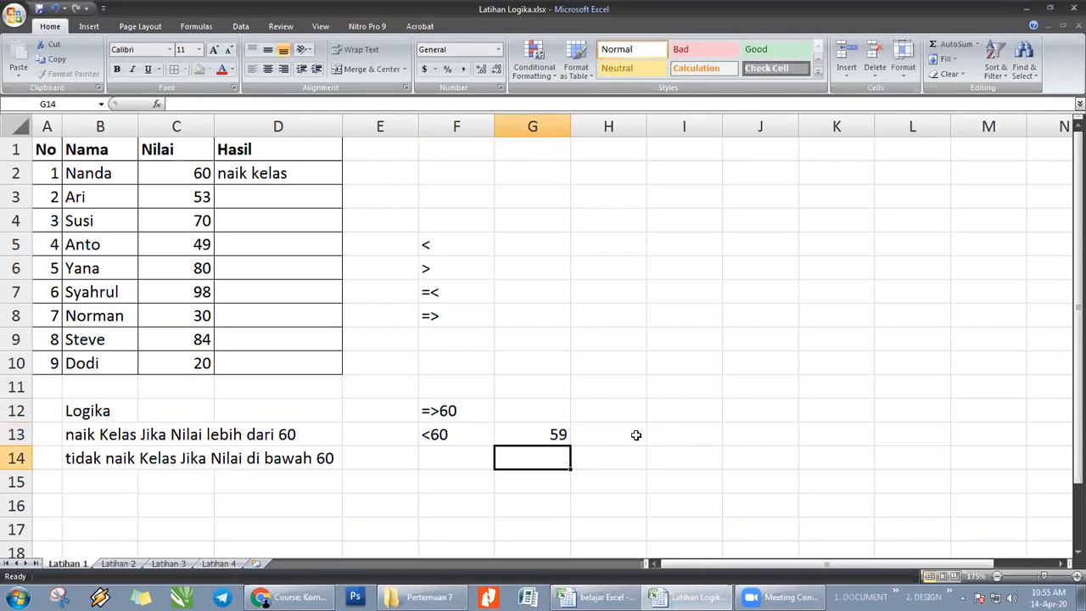
- Clear the comparison examples in F12:G13 and the list of operators in F5:F9
{"action": "left_click", "coordinate": [635, 435]}
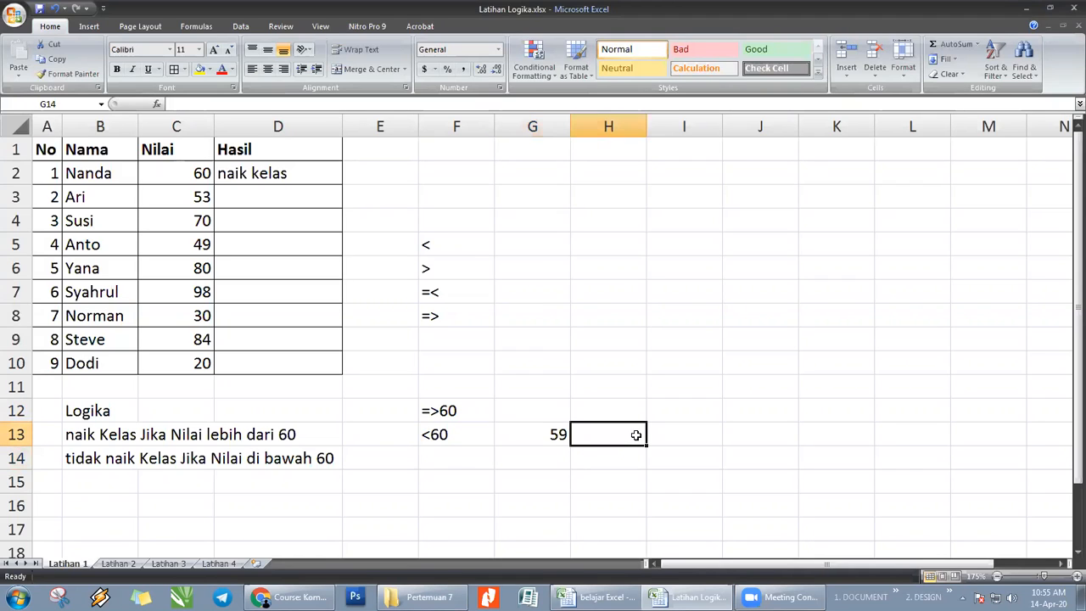
{"action": "left_click_drag", "start_coordinate": [460, 411], "coordinate": [518, 430]}
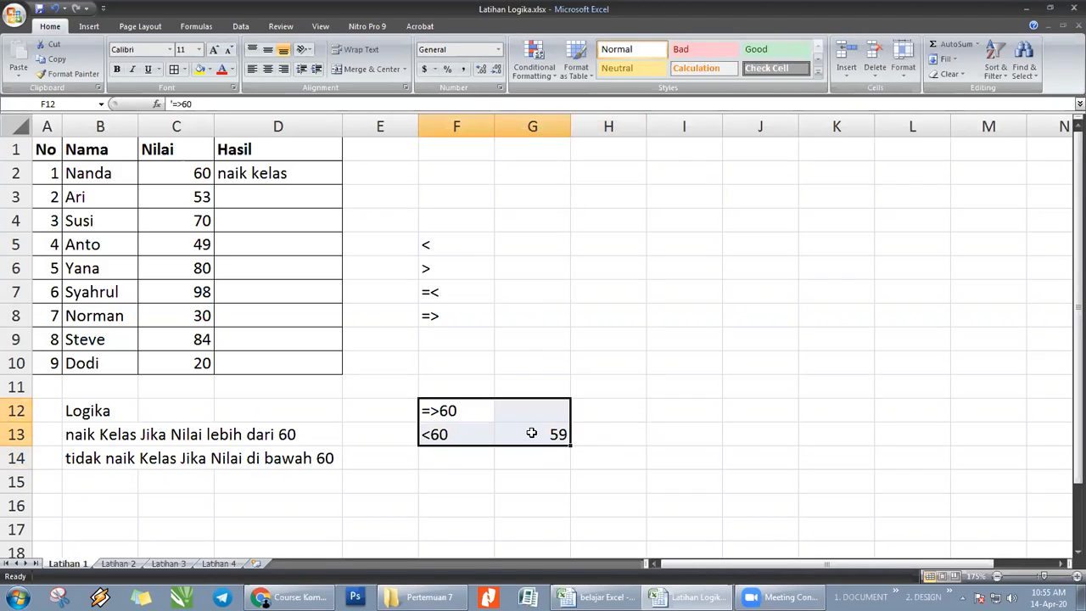
{"action": "key", "text": "Delete"}
{"action": "left_click", "coordinate": [651, 433]}
{"action": "left_click", "coordinate": [541, 208]}
{"action": "left_click_drag", "start_coordinate": [449, 240], "coordinate": [448, 332]}
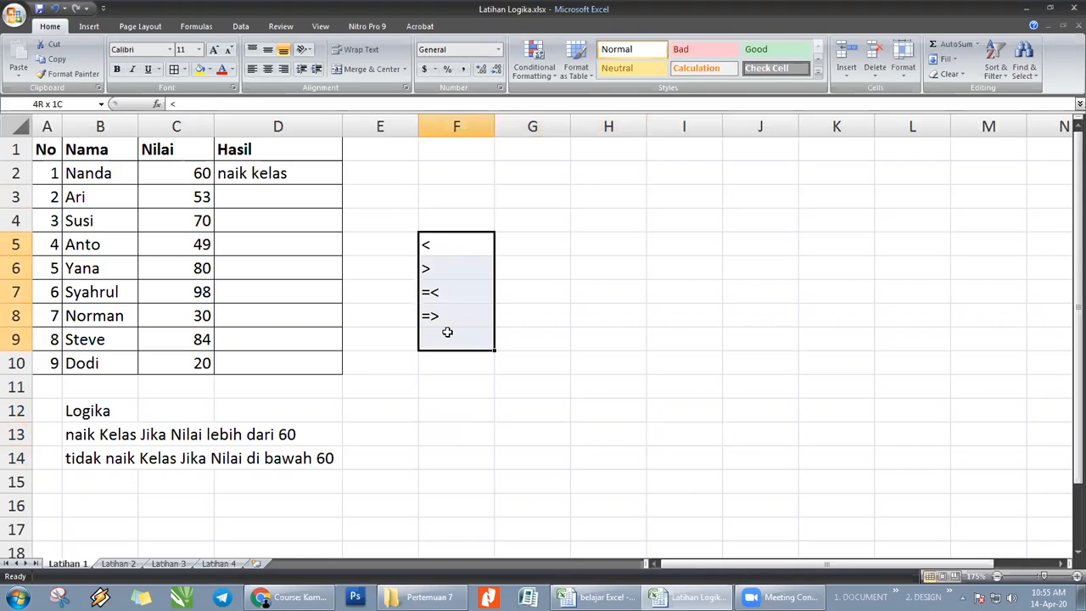
{"action": "key", "text": "Delete"}
{"action": "left_click", "coordinate": [608, 386]}
- Check the IF formula in D2, then start an IF formula in D3 with the logical test C3=>60
{"action": "left_click", "coordinate": [286, 198]}
{"action": "left_click", "coordinate": [280, 173]}
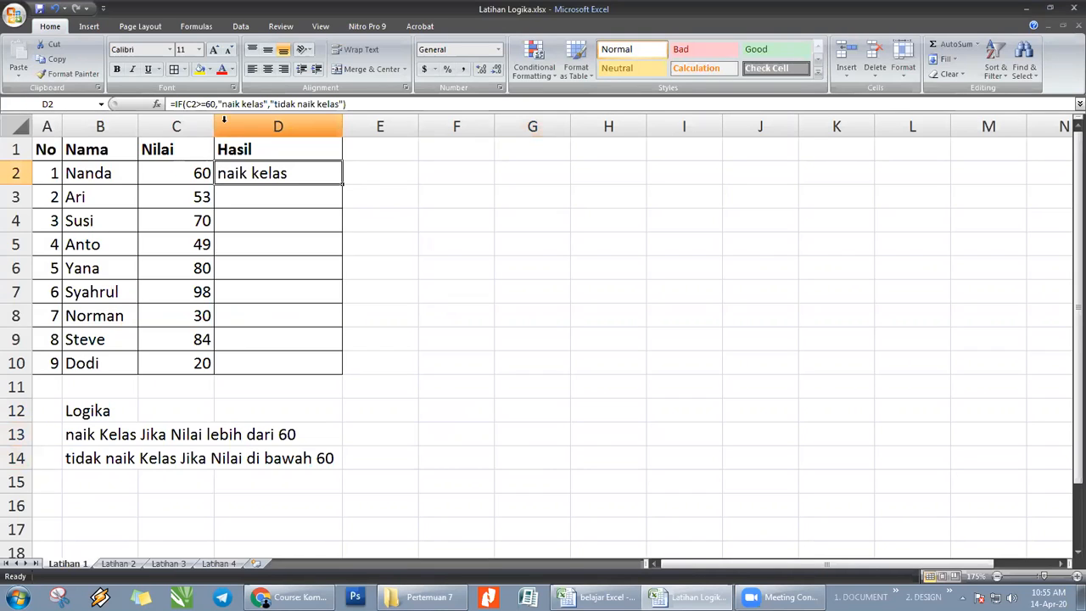
{"action": "left_click", "coordinate": [235, 194]}
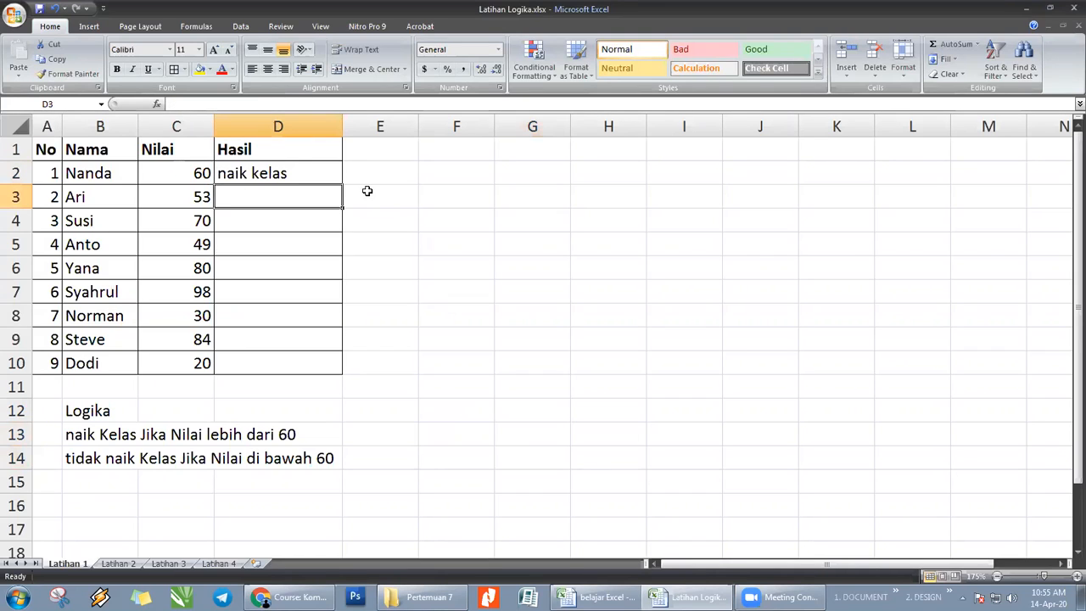
{"action": "type", "text": "="}
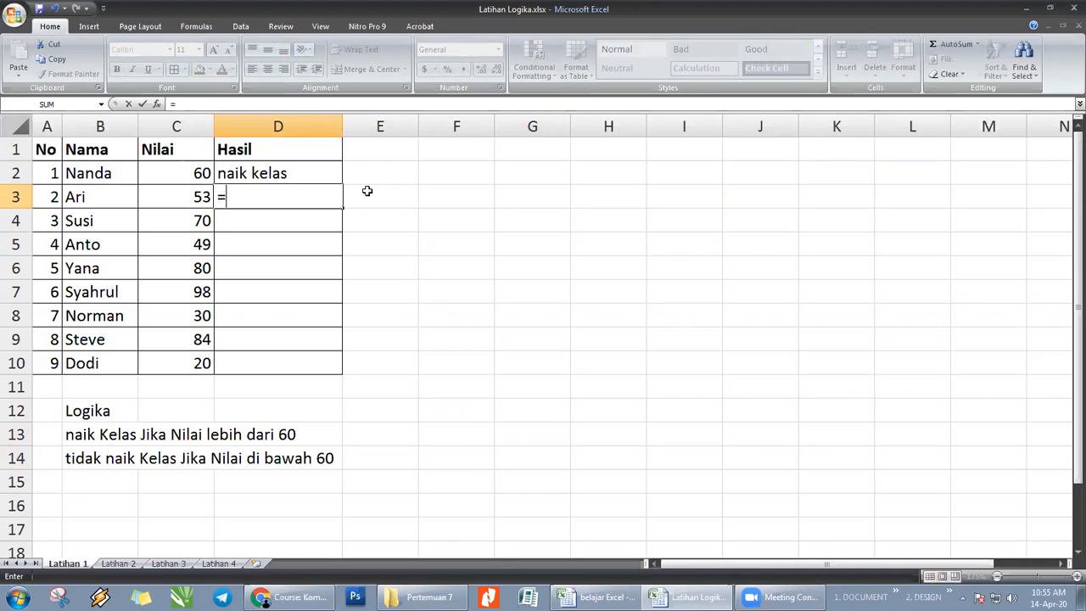
{"action": "type", "text": "IF"}
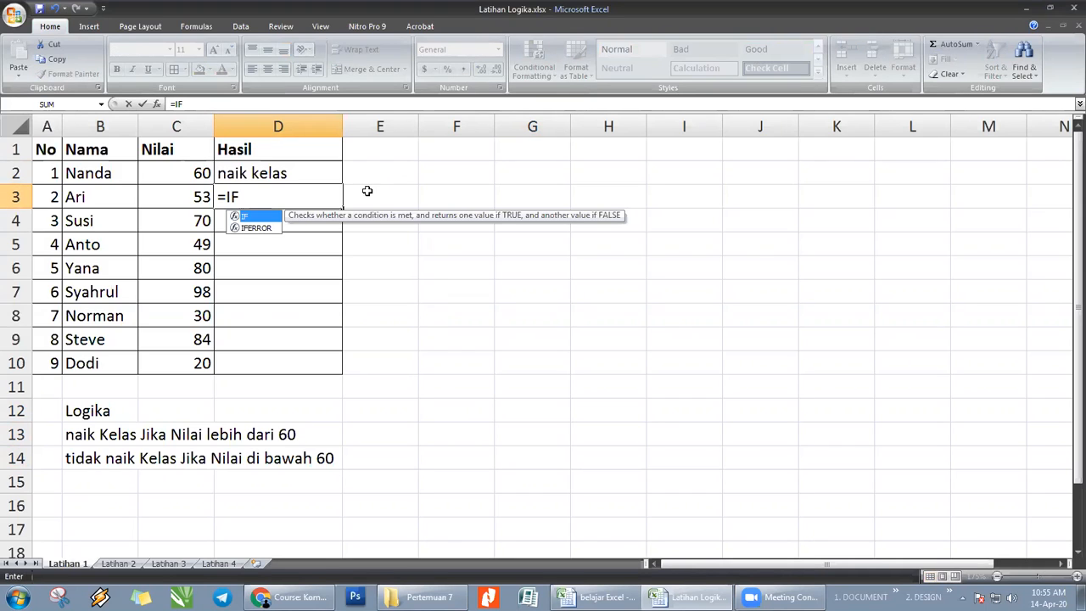
{"action": "type", "text": "("}
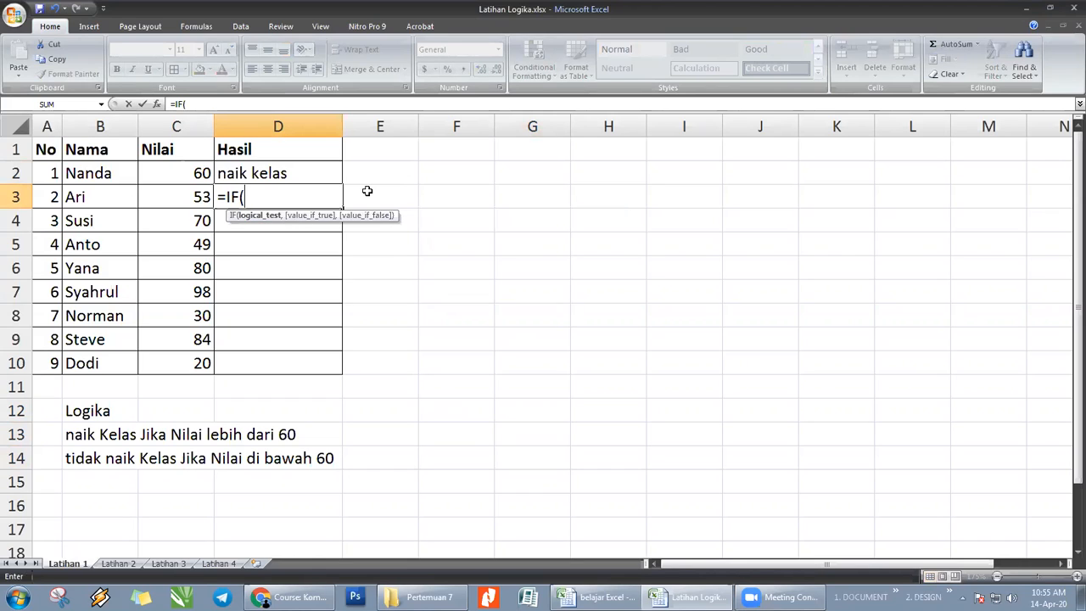
{"action": "left_click", "coordinate": [182, 195]}
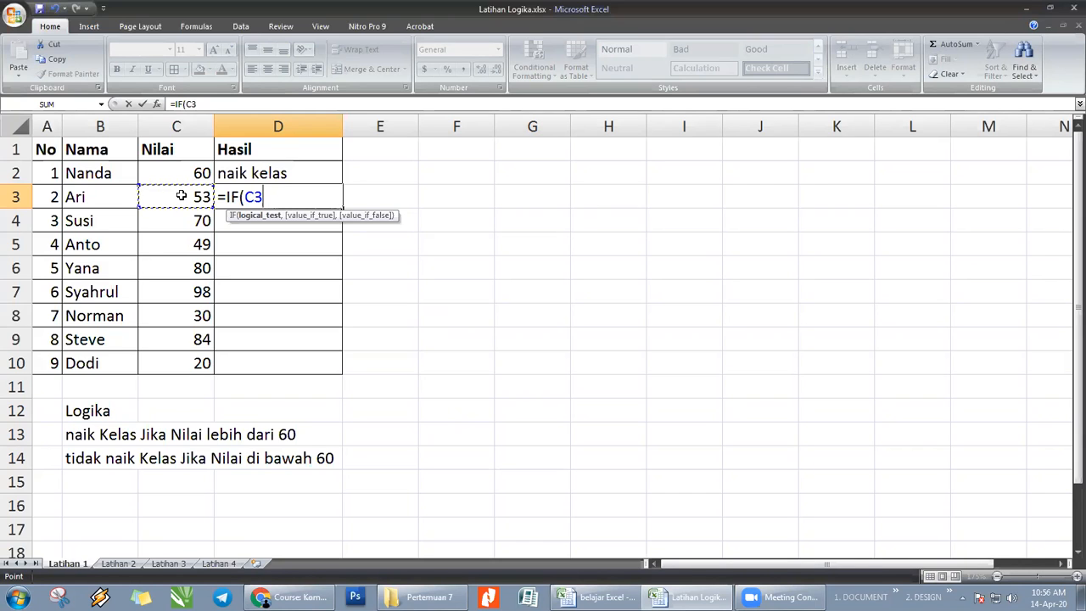
{"action": "type", "text": "=>60"}
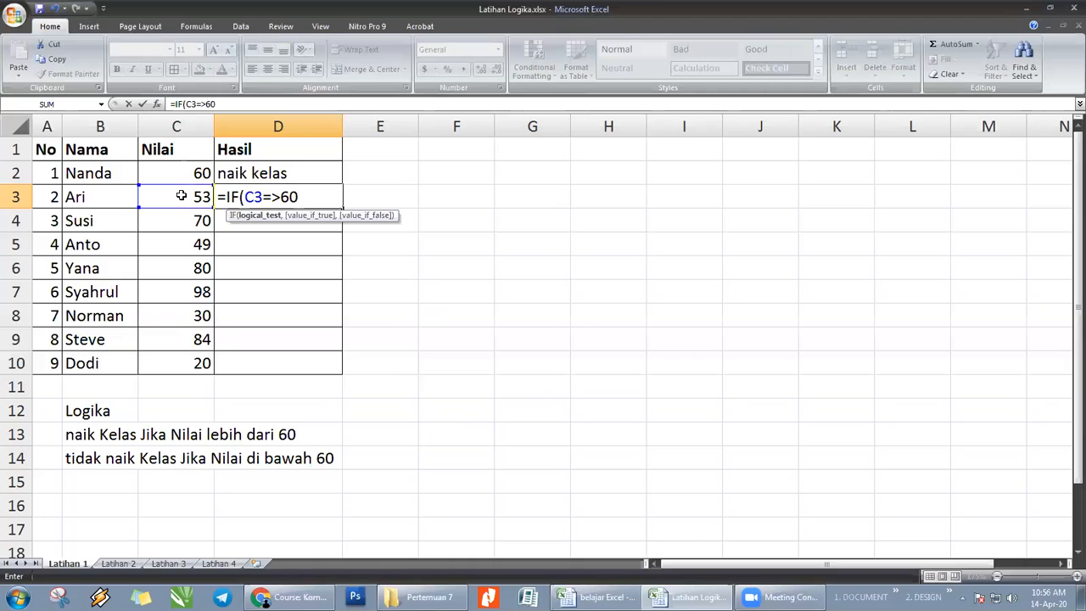
{"action": "type", "text": ","}
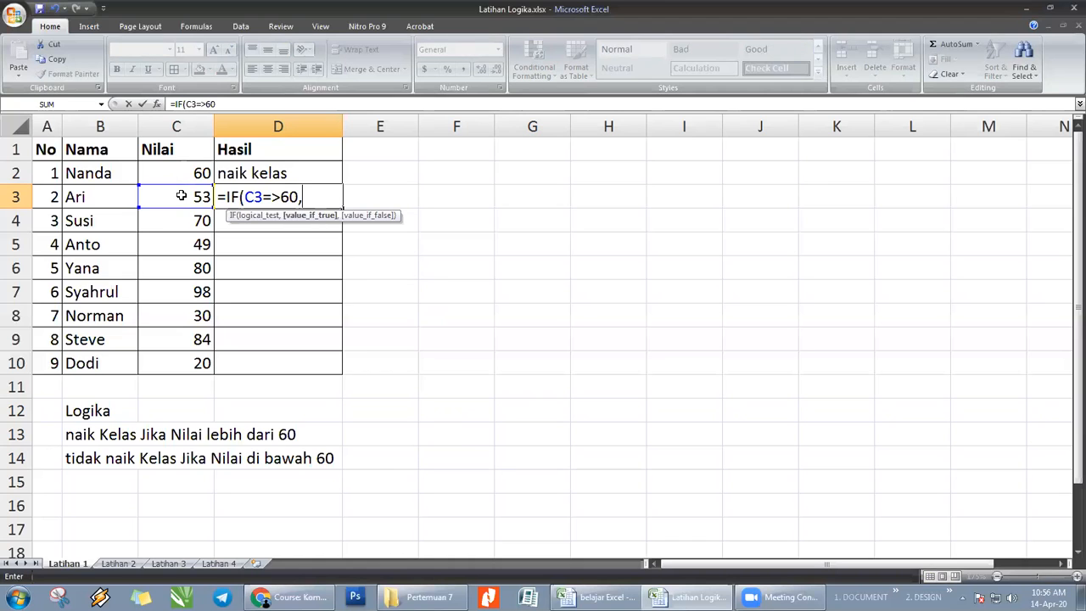
{"action": "type", "text": "\"naik kelas"}
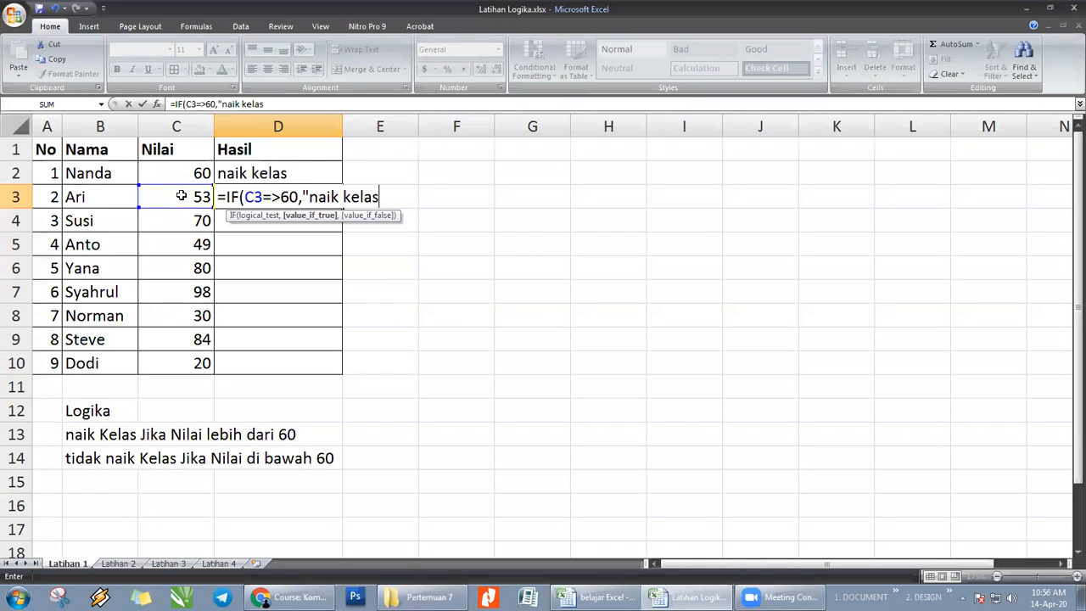
- Add "naik kelas" as the value-if-true argument of the IF formula in D3
{"action": "type", "text": "\","}
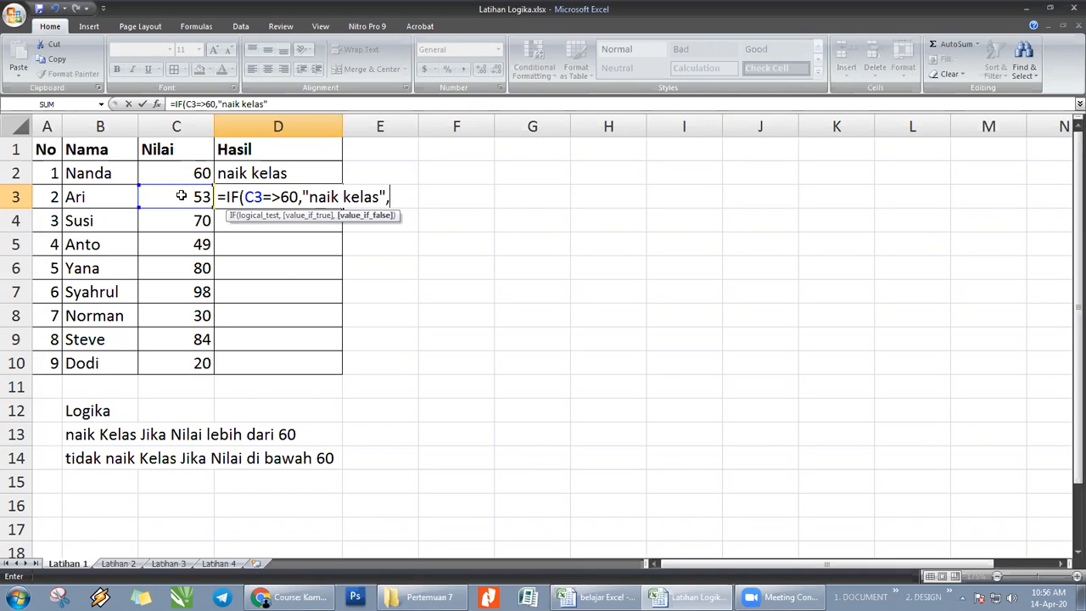
{"action": "type", "text": "ti"}
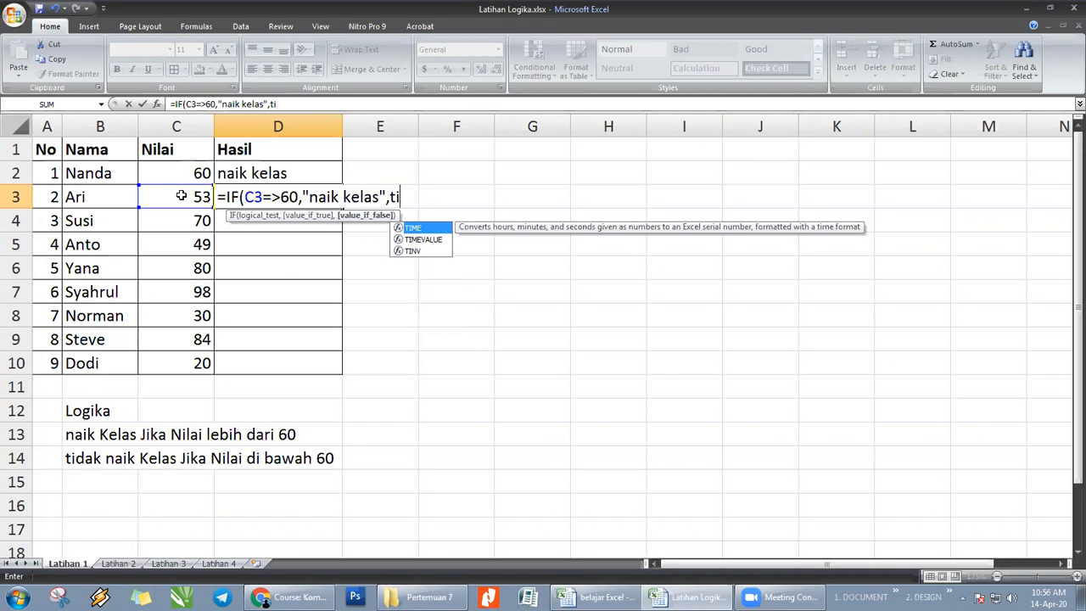
{"action": "type", "text": "dak naik kelas"}
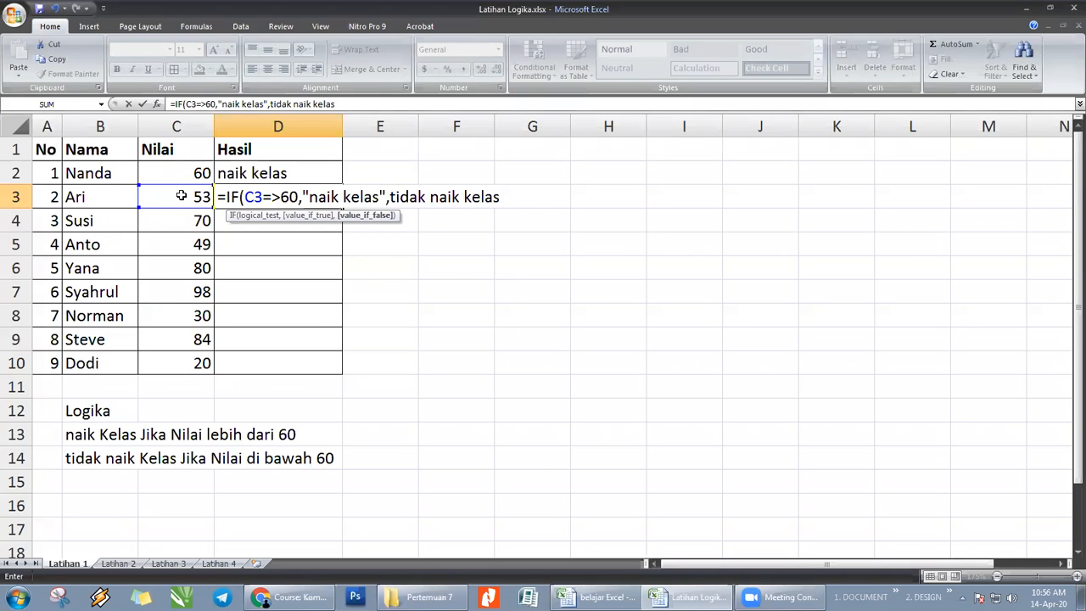
{"action": "type", "text": "\")"}
- Add "tidak naik kelas" in quotation marks as the value-if-false argument of the IF formula in D3, and close the formula
{"action": "key", "text": "Return"}
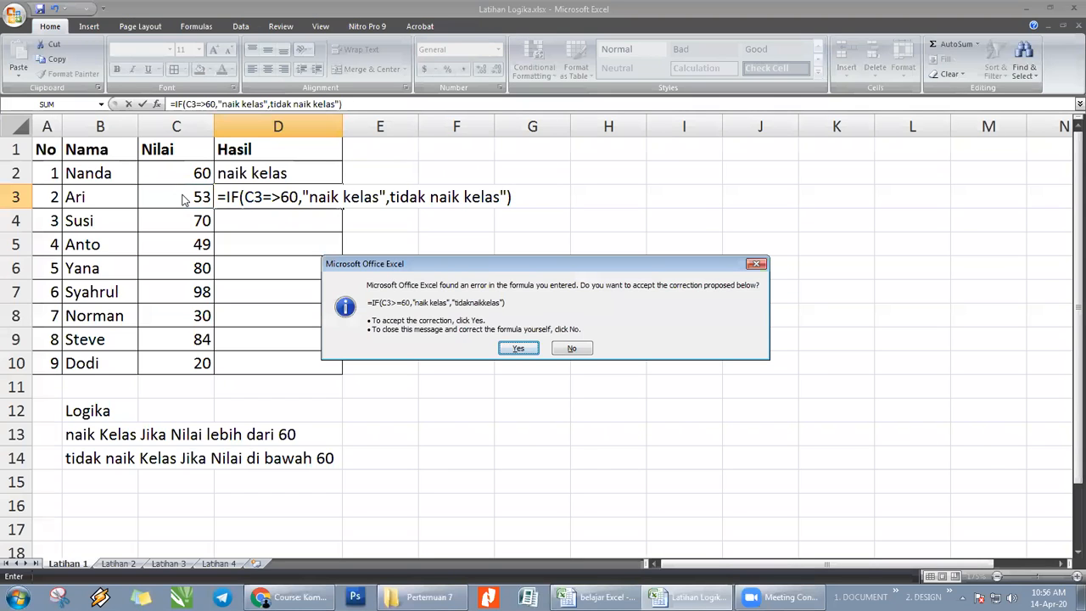
{"action": "key", "text": "n"}
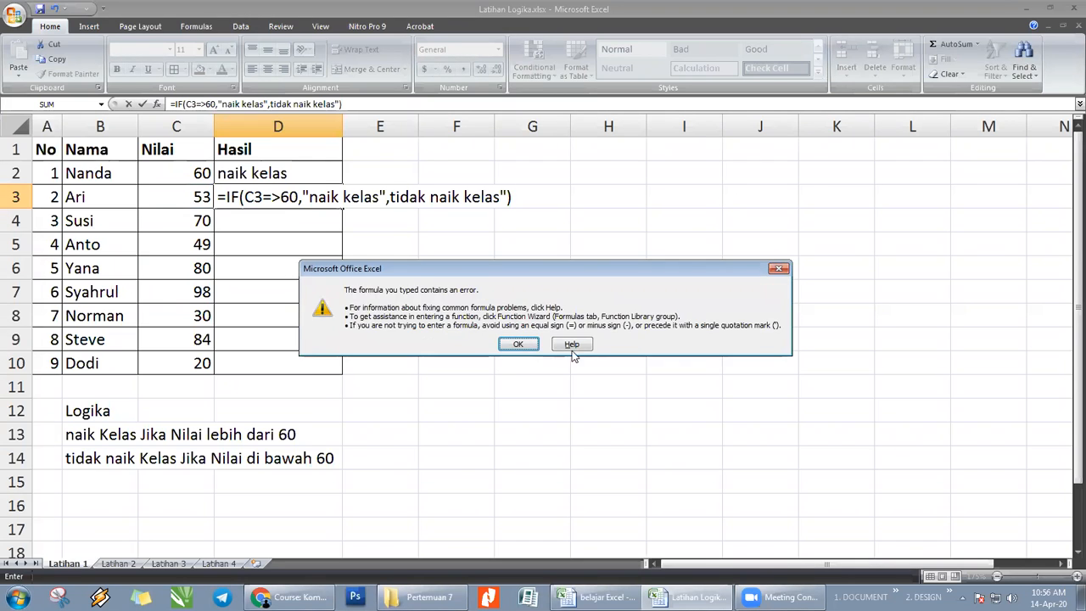
{"action": "left_click", "coordinate": [526, 340]}
{"action": "left_click", "coordinate": [390, 197]}
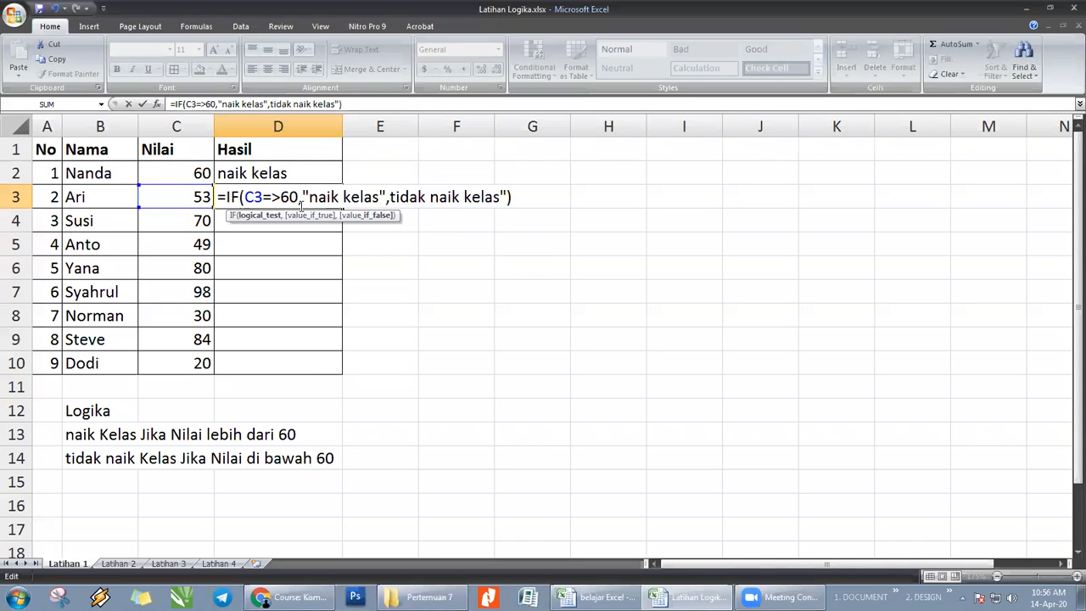
{"action": "type", "text": "\""}
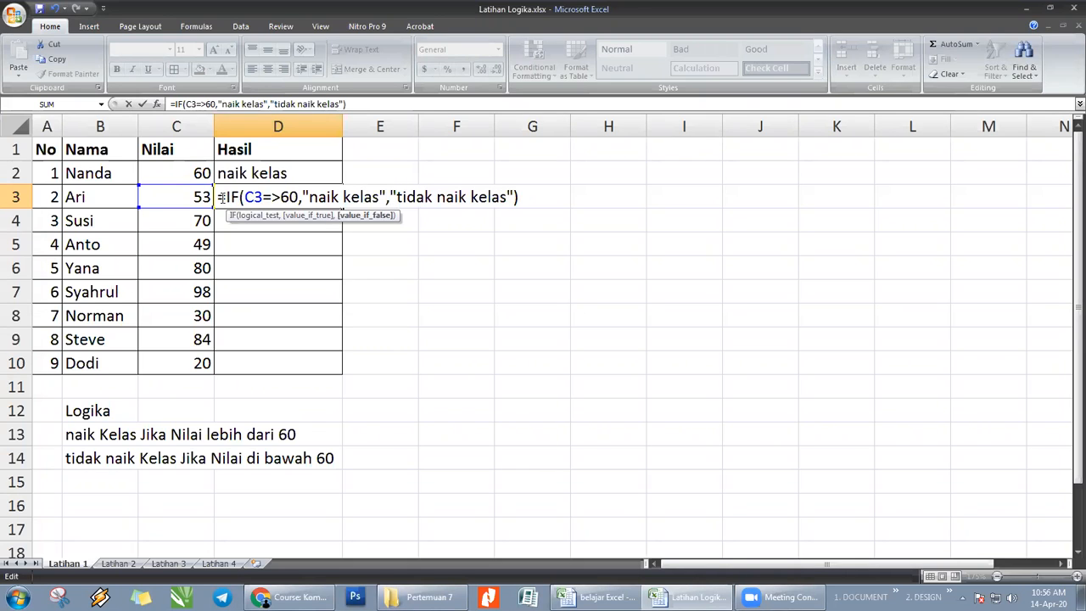
- Examine the arguments of the IF formula in D3: the number 60, the quoted texts and the separating commas
{"action": "left_click", "coordinate": [281, 197]}
{"action": "left_click_drag", "start_coordinate": [281, 197], "coordinate": [299, 197]}
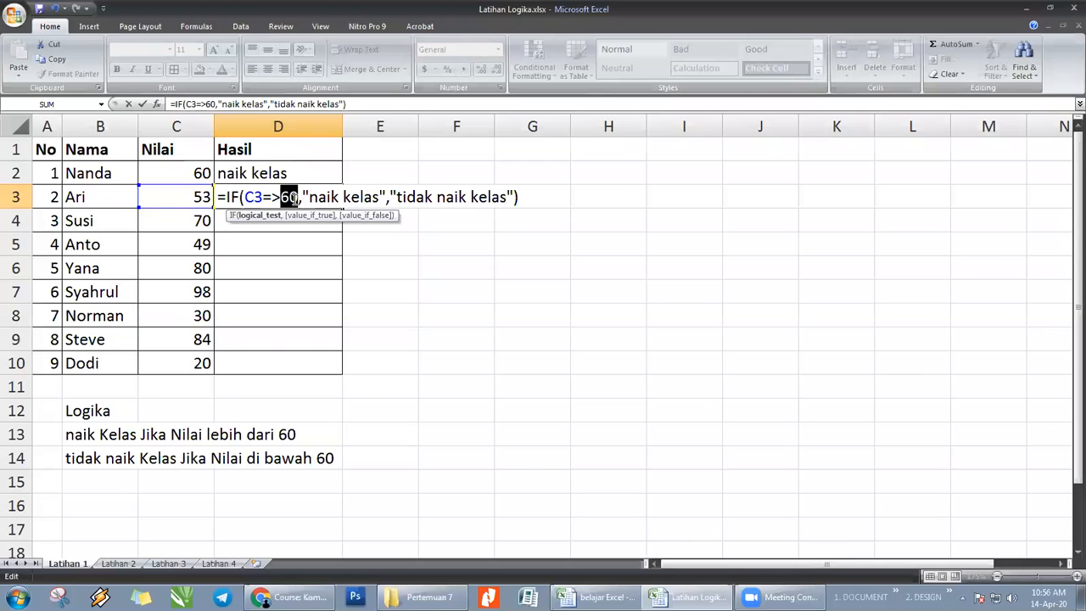
{"action": "left_click", "coordinate": [302, 197]}
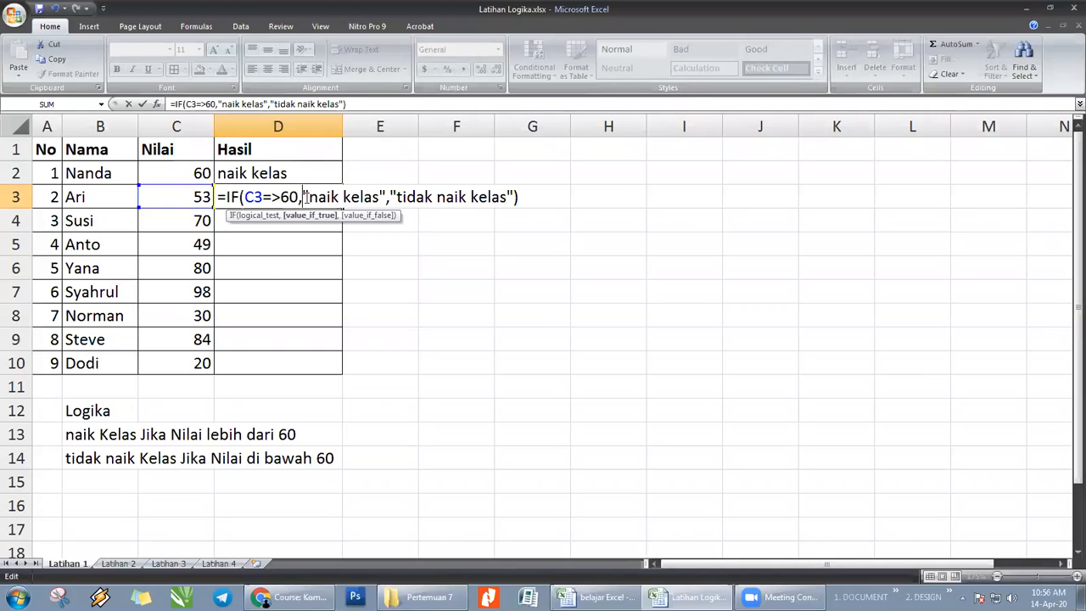
{"action": "left_click_drag", "start_coordinate": [302, 196], "coordinate": [385, 197]}
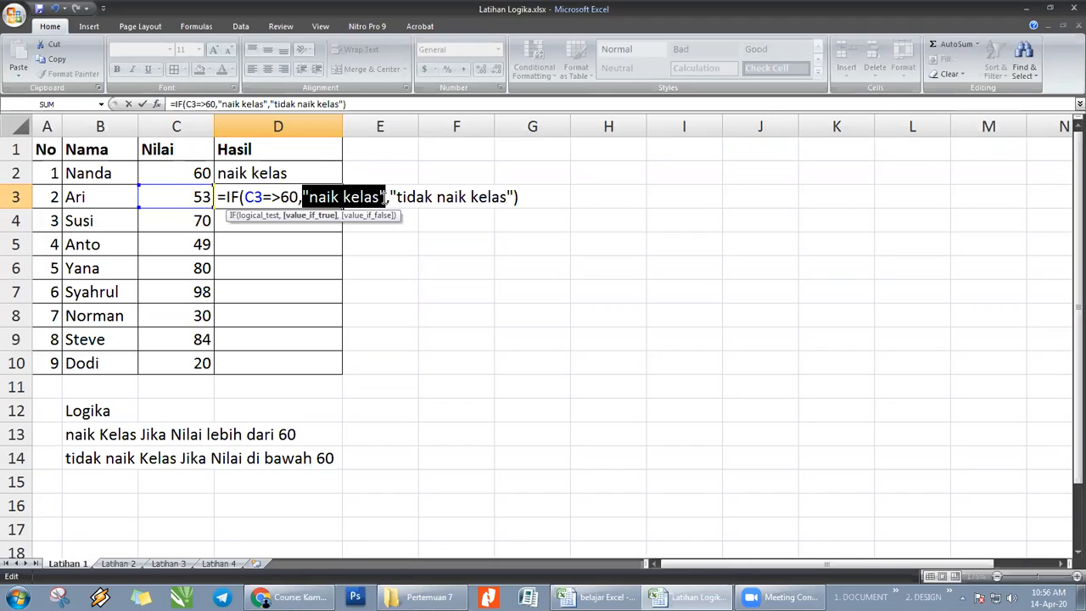
{"action": "left_click", "coordinate": [304, 197]}
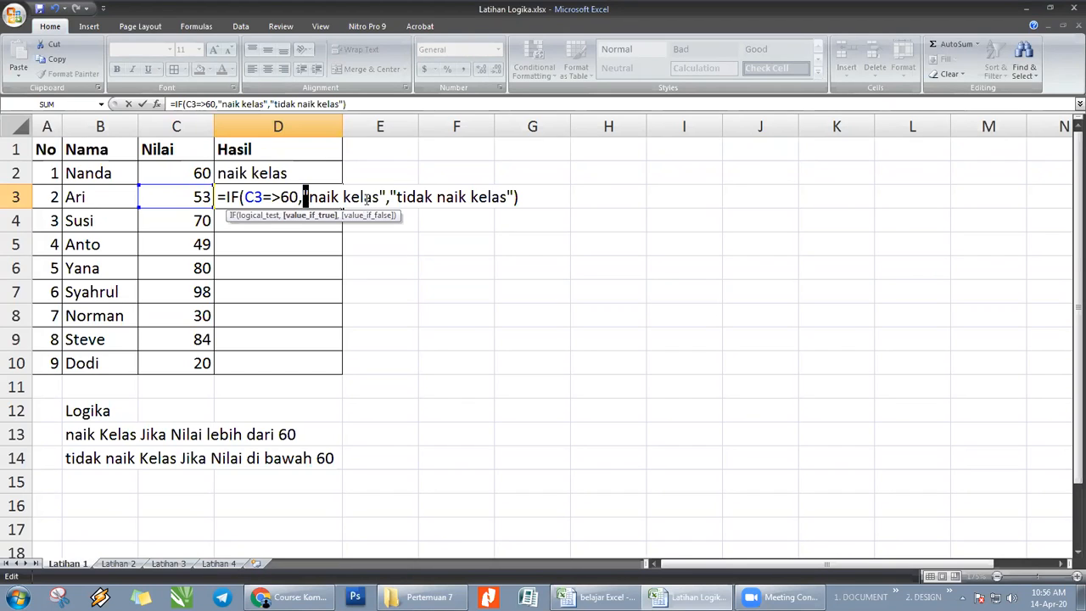
{"action": "left_click", "coordinate": [382, 197]}
{"action": "left_click", "coordinate": [393, 196]}
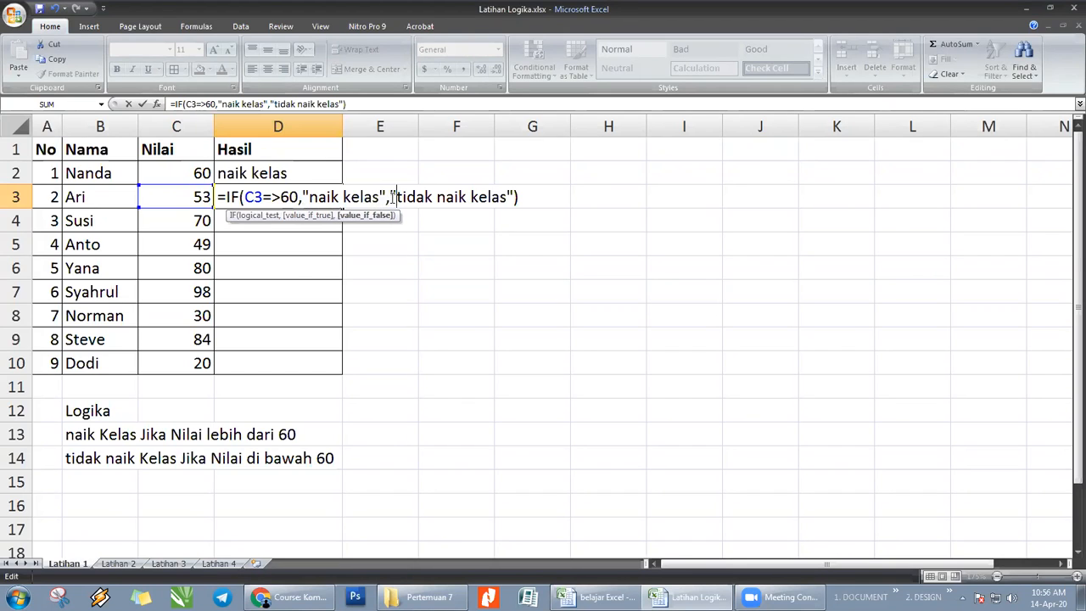
{"action": "left_click", "coordinate": [507, 197]}
{"action": "left_click", "coordinate": [299, 197]}
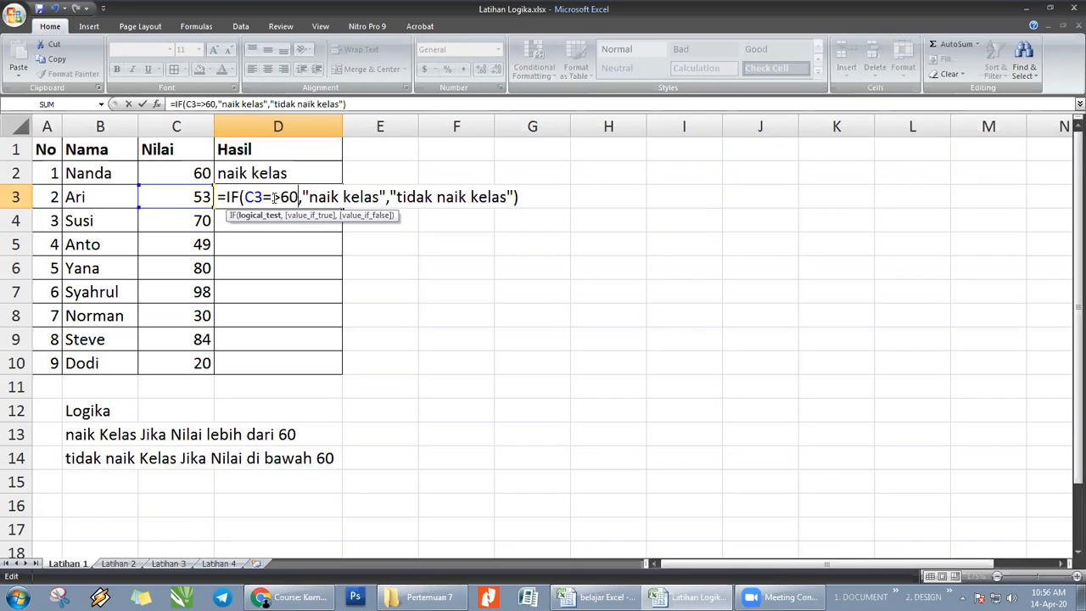
- Enter the IF formula in D3, accepting the proposed correction of the logical test to C3>=60
{"action": "key", "text": "Return"}
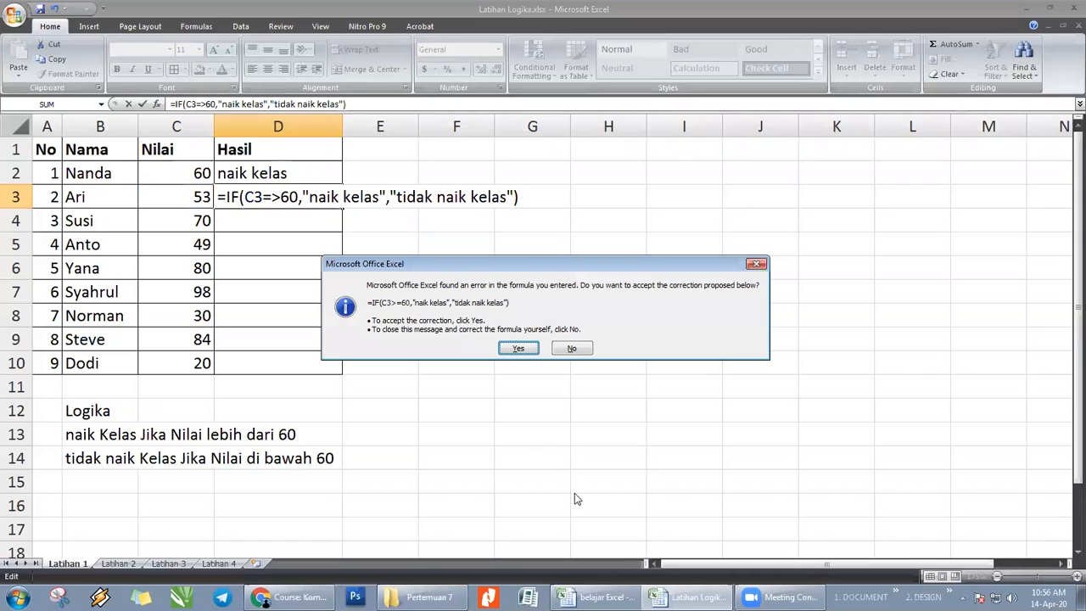
{"action": "left_click", "coordinate": [519, 349]}
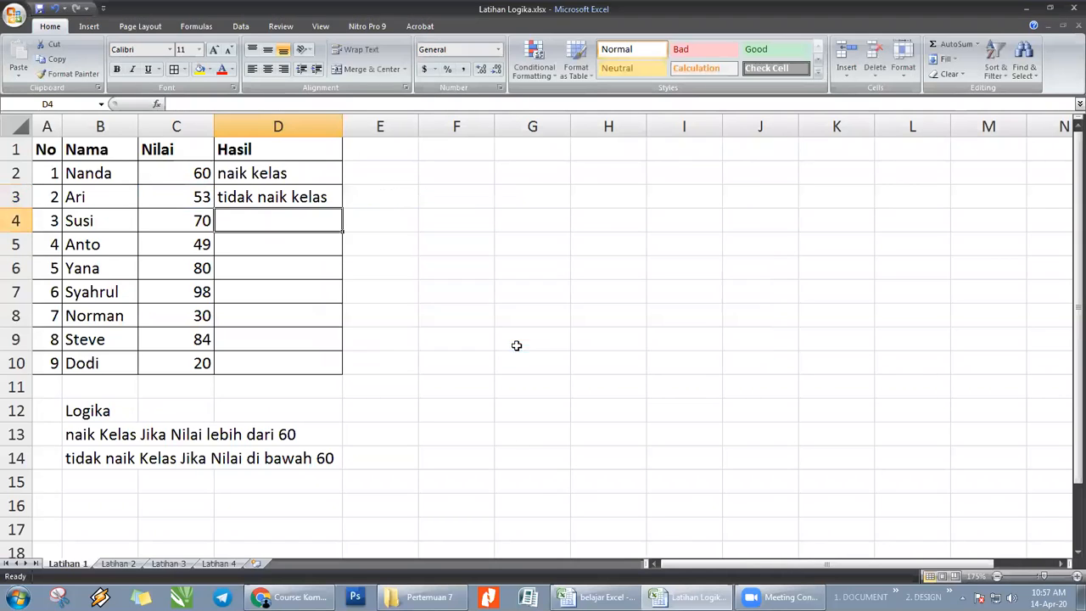
{"action": "left_click", "coordinate": [266, 196]}
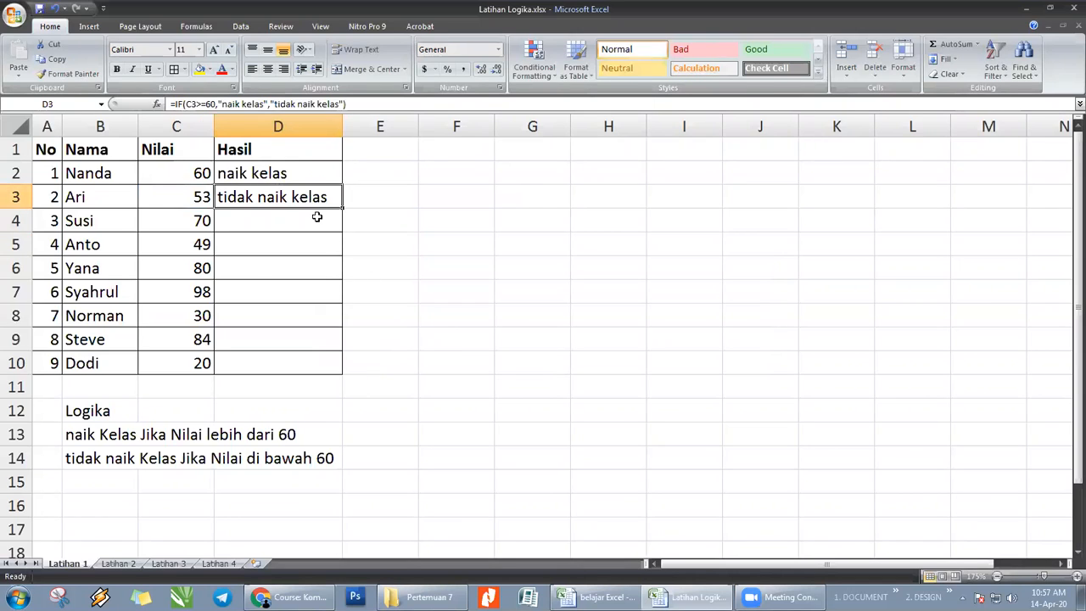
- Test the IF formula in D3 by setting the score in C3 to 60 and then to 104
{"action": "left_click", "coordinate": [181, 197]}
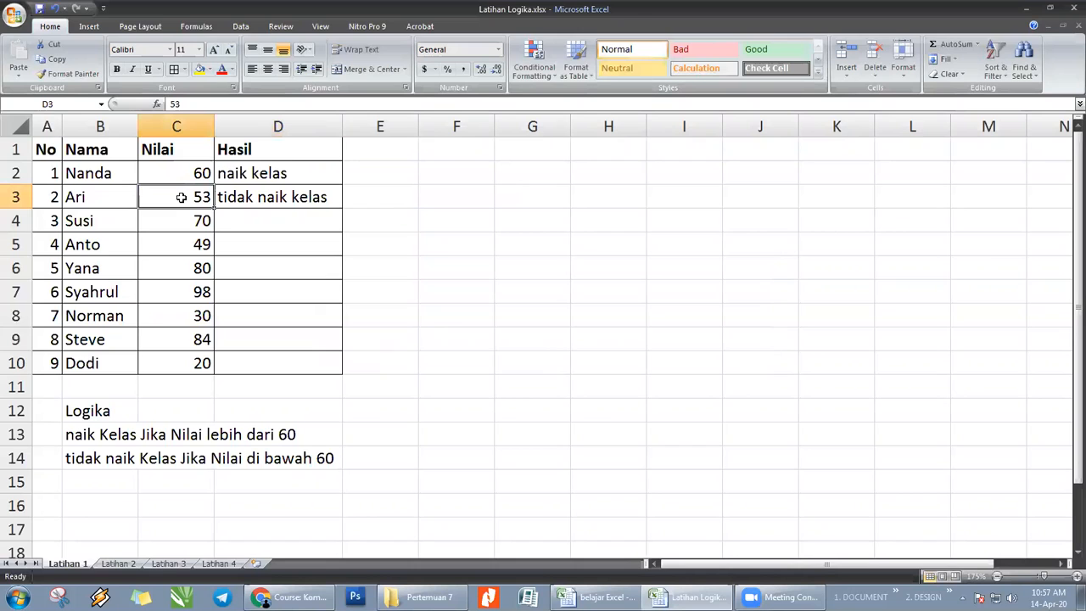
{"action": "type", "text": "60"}
{"action": "key", "text": "Return"}
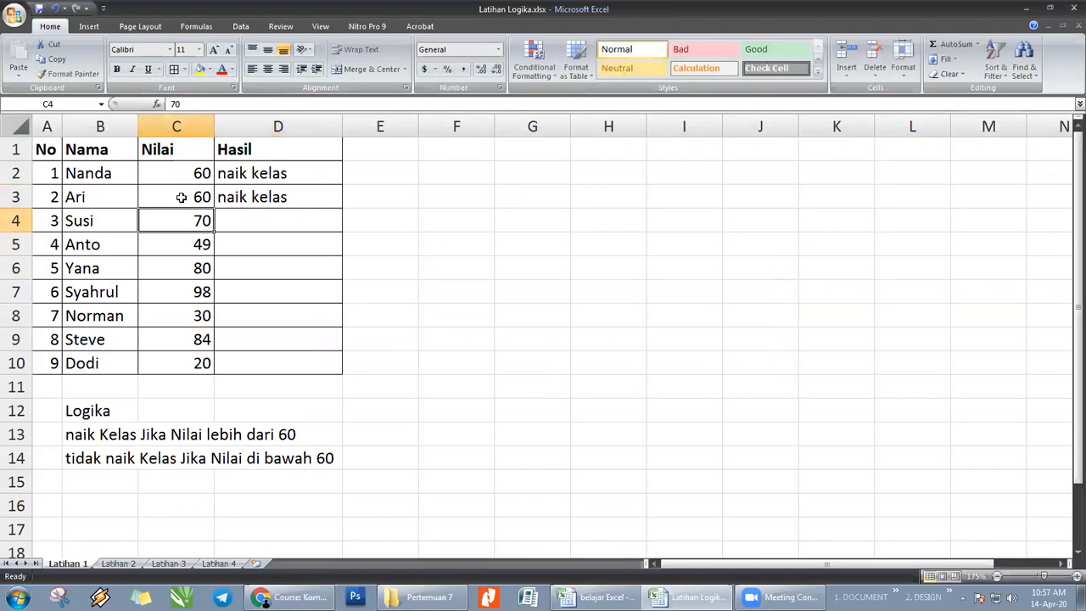
{"action": "key", "text": "Up"}
{"action": "key", "text": "Right"}
{"action": "key", "text": "Left"}
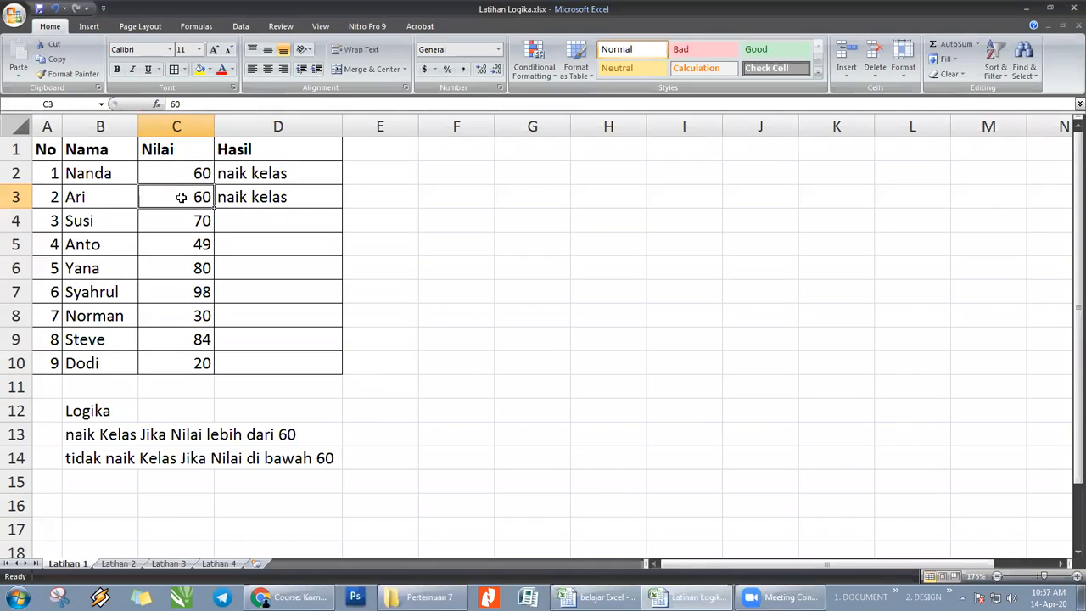
{"action": "type", "text": "104"}
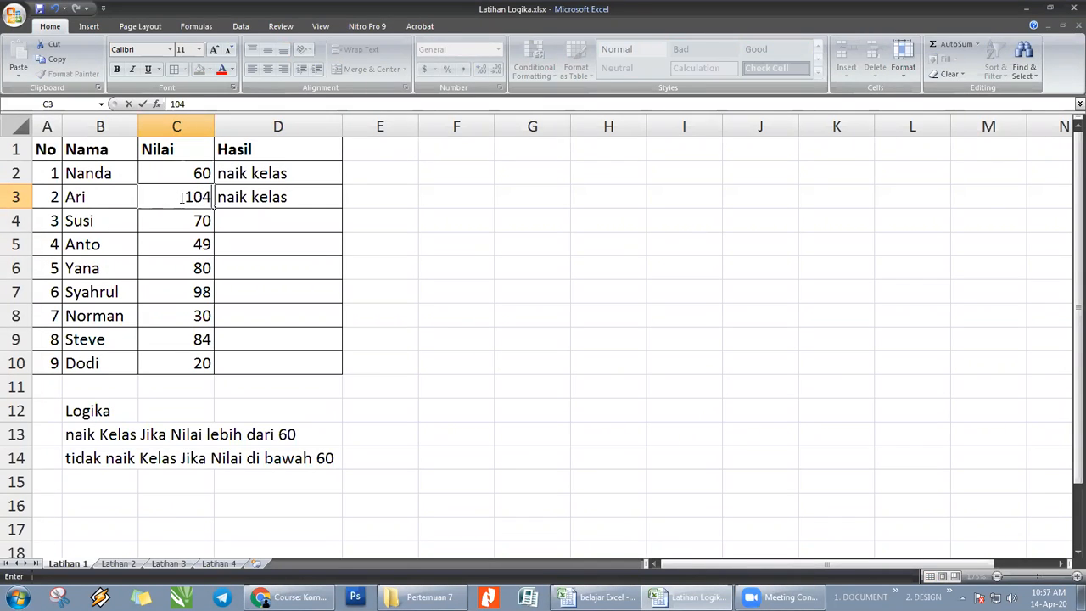
{"action": "key", "text": "Return"}
{"action": "key", "text": "Up"}
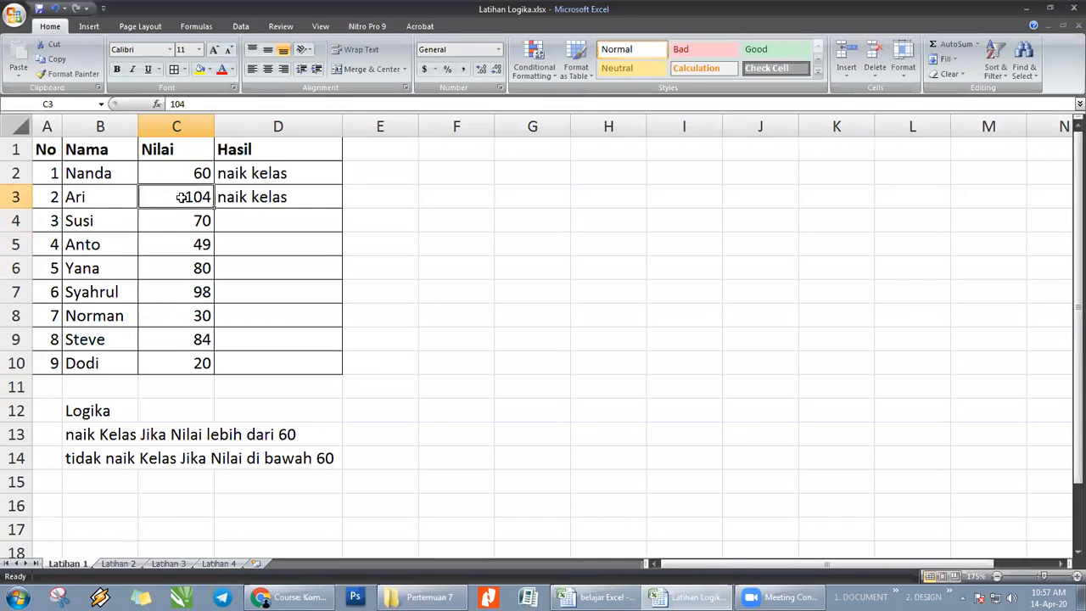
{"action": "left_click", "coordinate": [244, 190]}
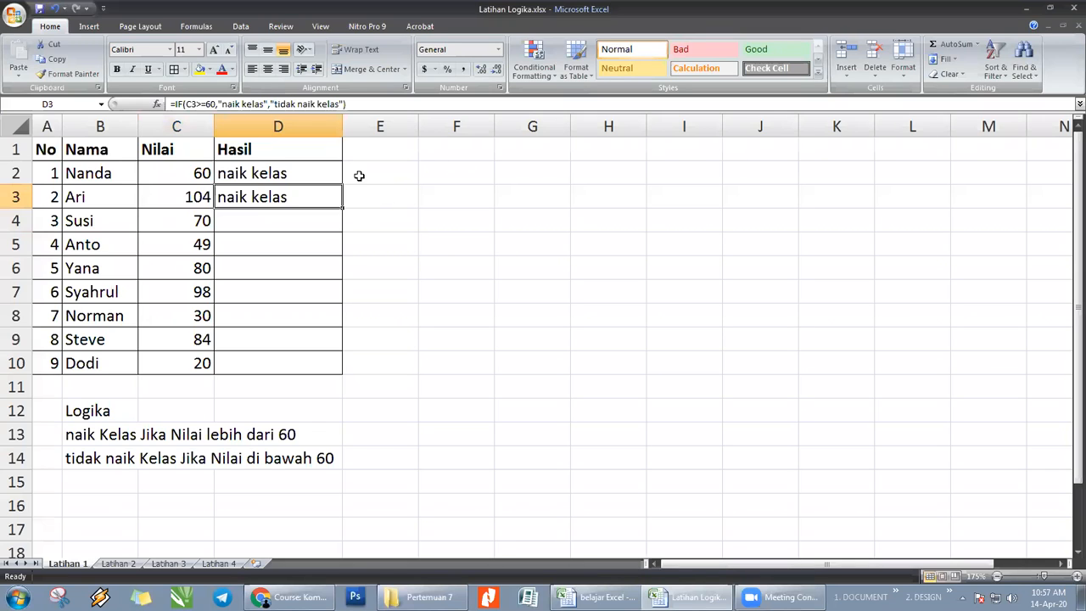
- Set the score in C3 to 59 to test a value just below the passing limit
{"action": "left_click", "coordinate": [195, 197]}
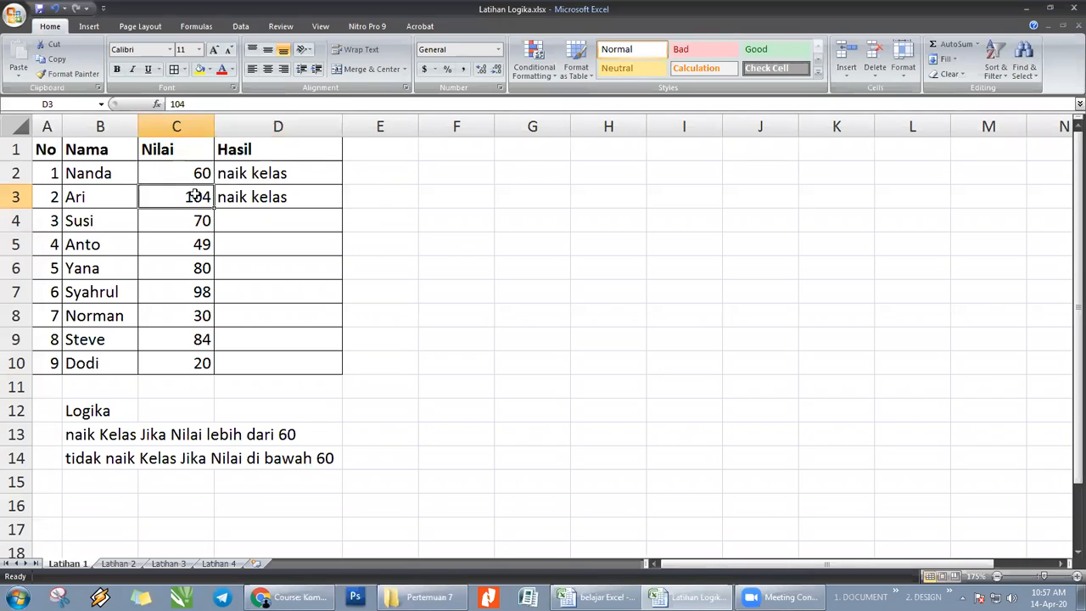
{"action": "type", "text": "59"}
{"action": "key", "text": "Return"}
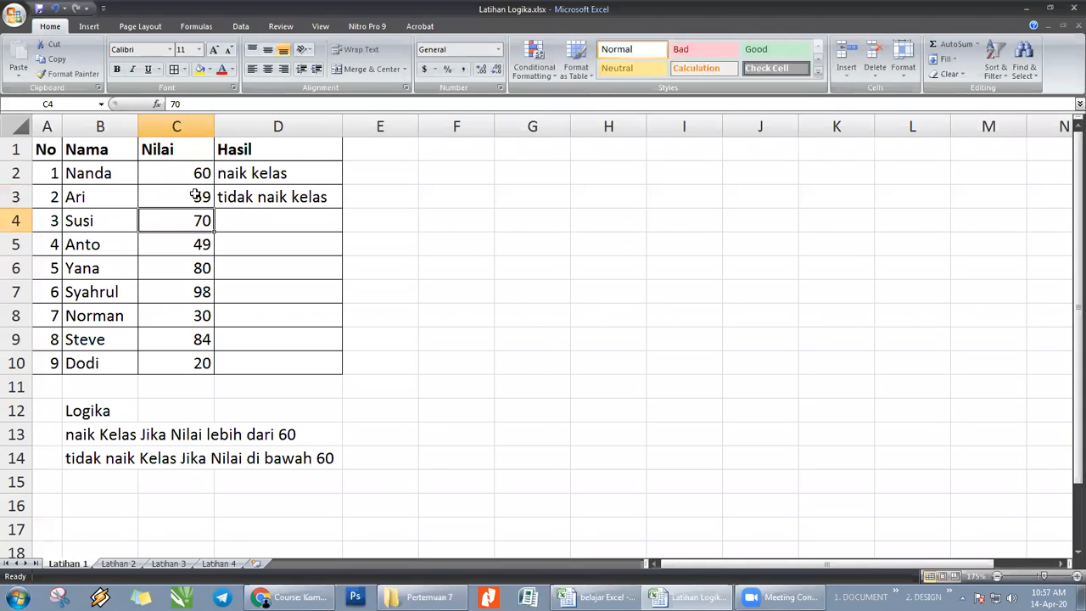
- Fill the IF formula from D3 down through D10 in the Hasil column
{"action": "left_click", "coordinate": [254, 200]}
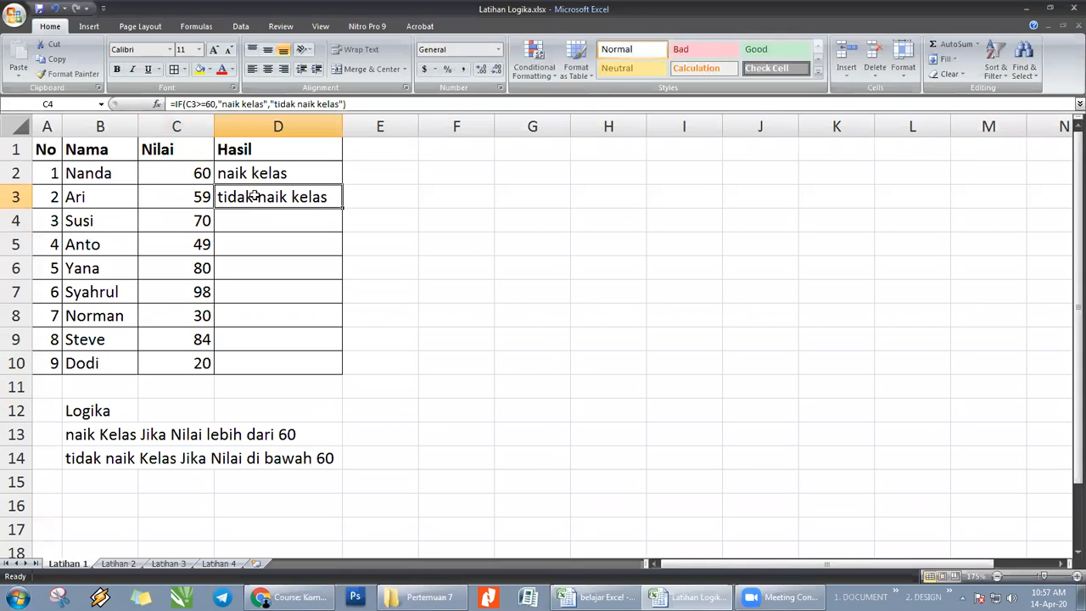
{"action": "left_click_drag", "start_coordinate": [342, 208], "coordinate": [334, 368]}
{"action": "left_click", "coordinate": [519, 308]}
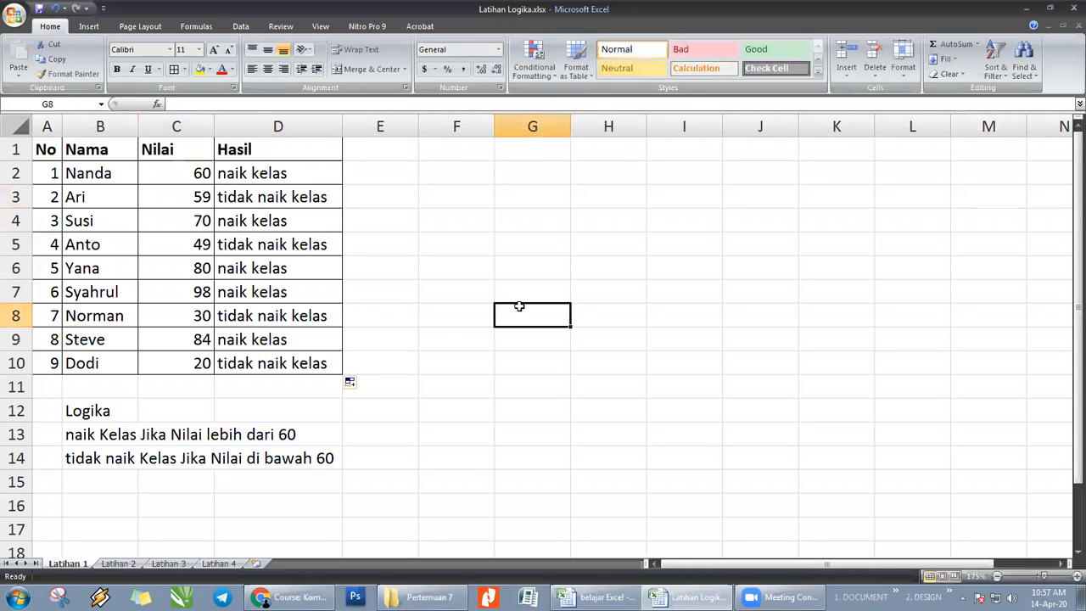
- Review the filled Hasil column and examine the logical test and value-if-true argument of the formula in D2
{"action": "left_click", "coordinate": [420, 391]}
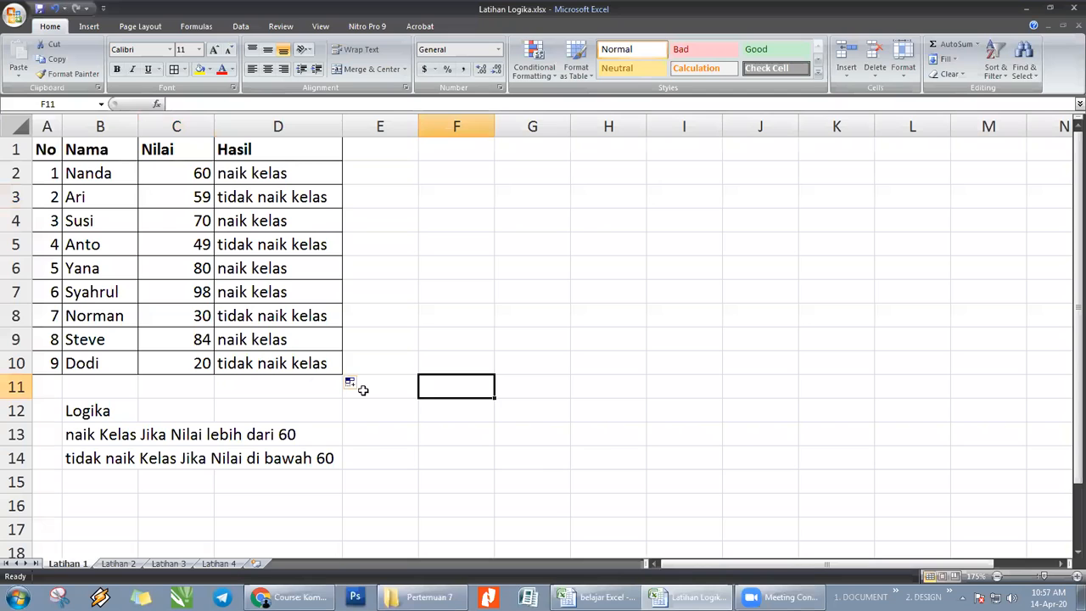
{"action": "left_click", "coordinate": [250, 365]}
{"action": "left_click", "coordinate": [397, 230]}
{"action": "left_click", "coordinate": [222, 172]}
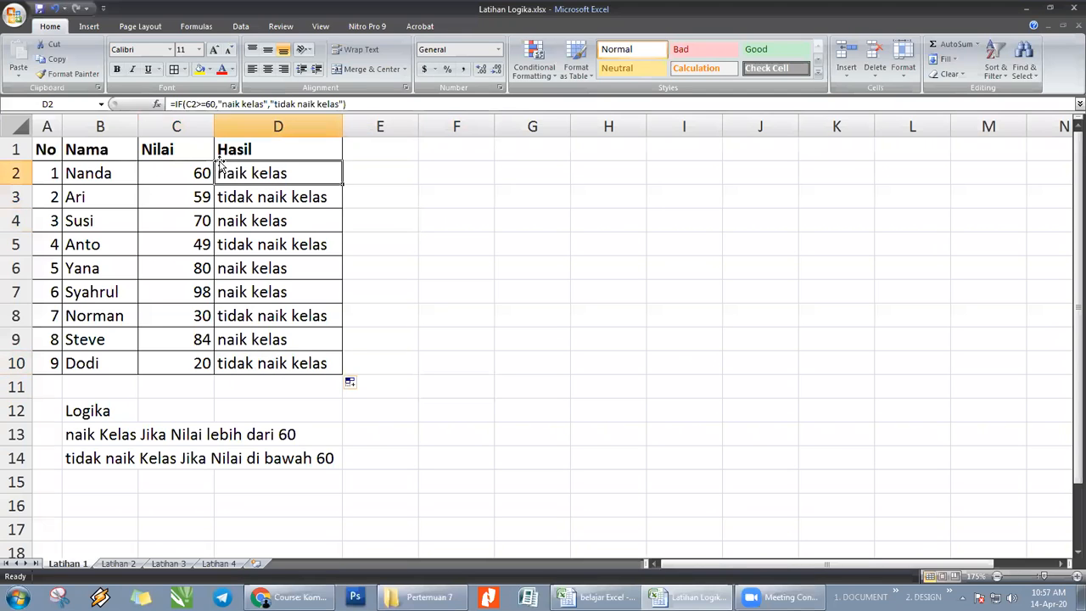
{"action": "double_click", "coordinate": [209, 104]}
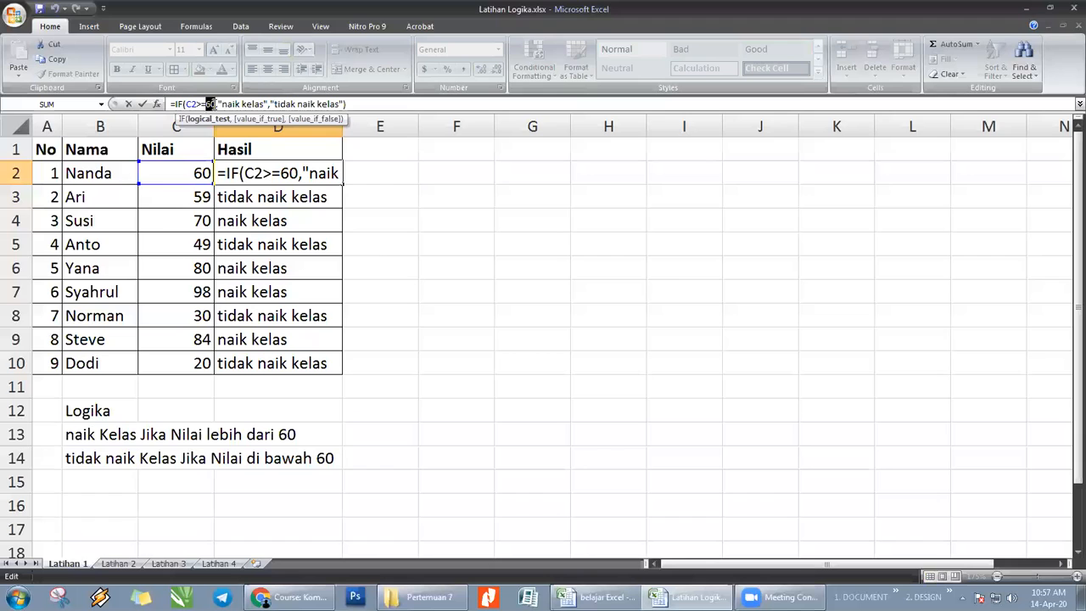
{"action": "mouse_move", "coordinate": [219, 103]}
{"action": "left_mouse_down"}
{"action": "mouse_move", "coordinate": [248, 104]}
{"action": "mouse_move", "coordinate": [220, 102]}
{"action": "left_mouse_up"}
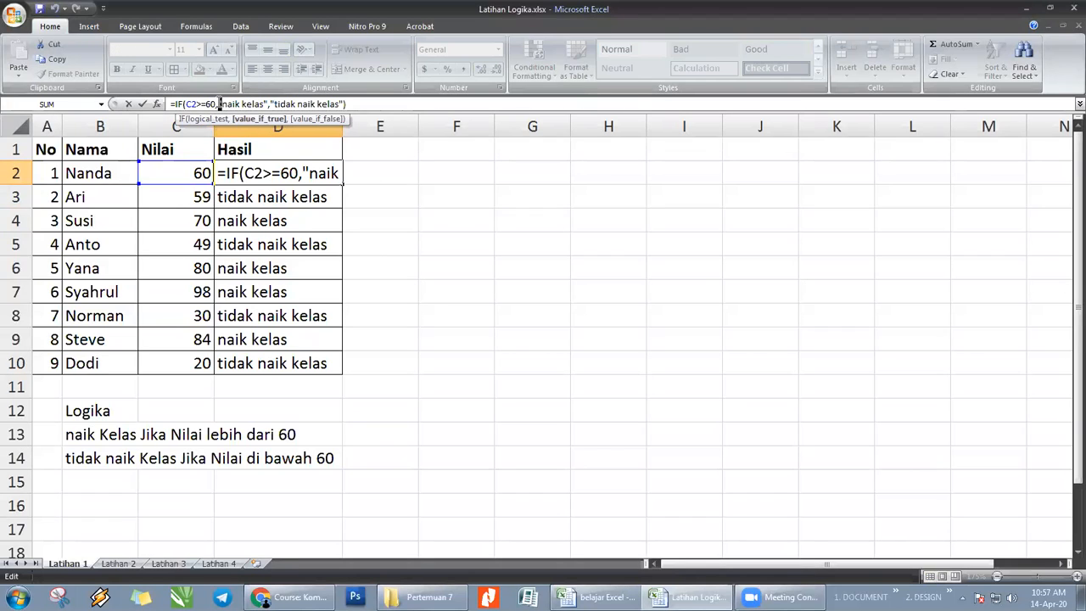
{"action": "key", "text": "Return"}
{"action": "left_click", "coordinate": [485, 260]}
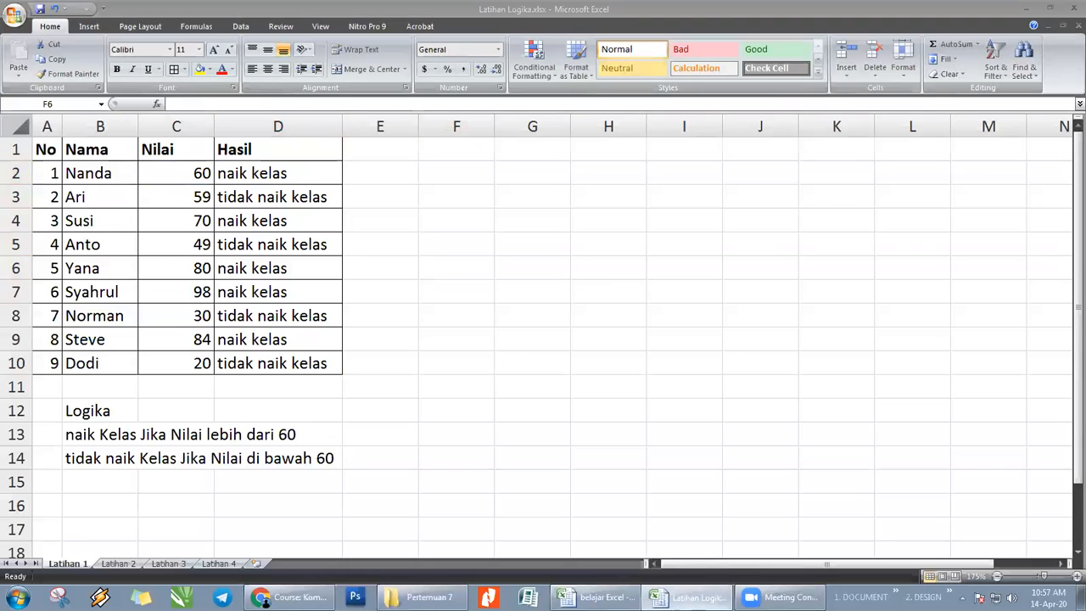
- Switch to the workbook belajar Excel - latihan 1.xlsx and examine the Jenis Kelamin and Pekerjaan formulas in row 6 of sheet Latihan 1
{"action": "left_click", "coordinate": [688, 597]}
{"action": "left_click", "coordinate": [596, 597]}
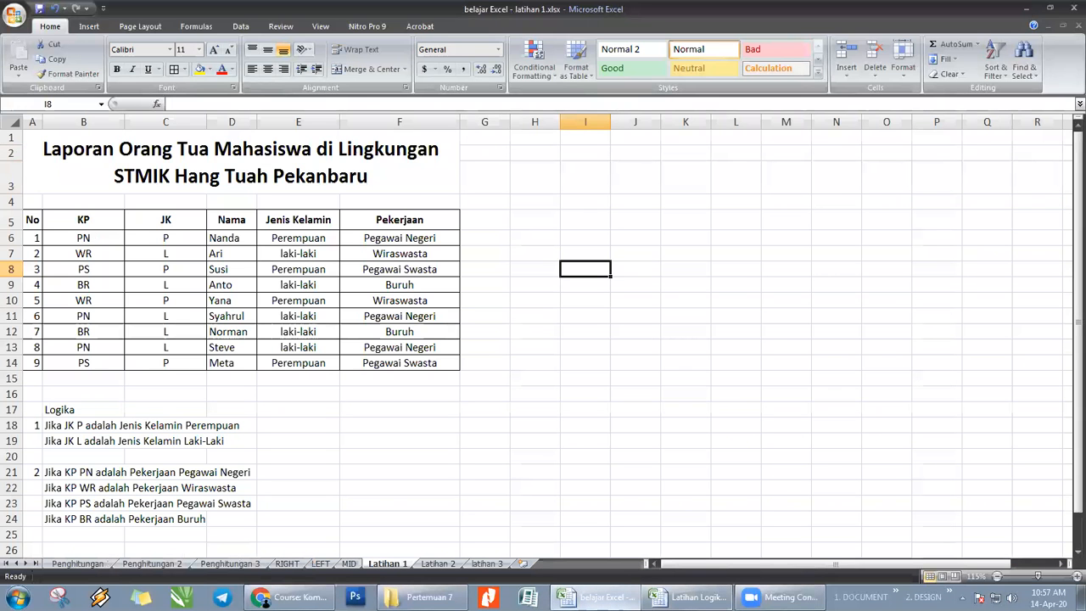
{"action": "left_click", "coordinate": [534, 456]}
{"action": "left_click", "coordinate": [730, 517]}
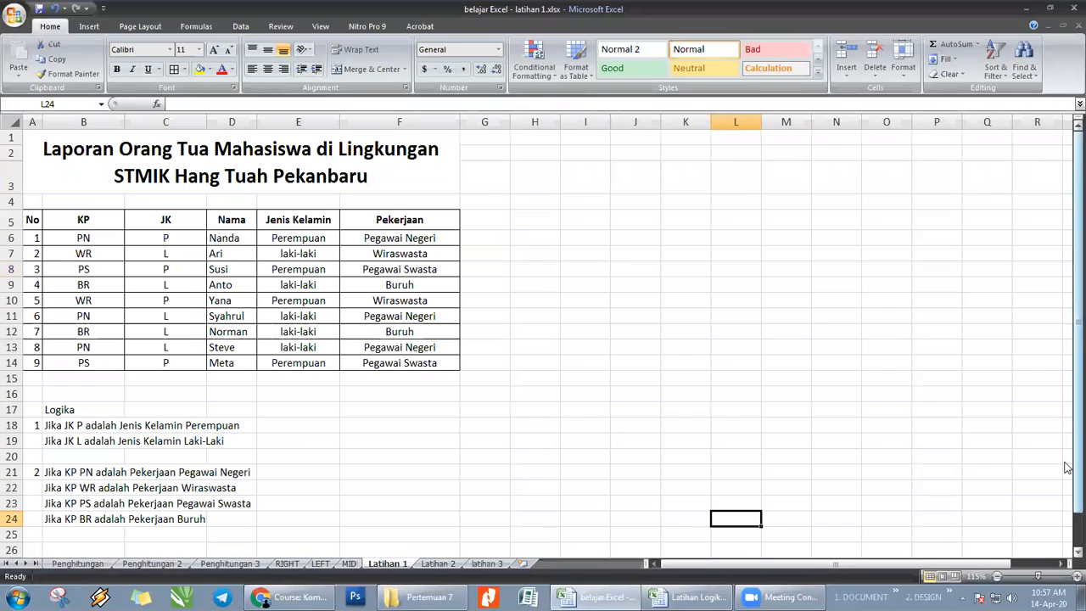
{"action": "left_click", "coordinate": [795, 410]}
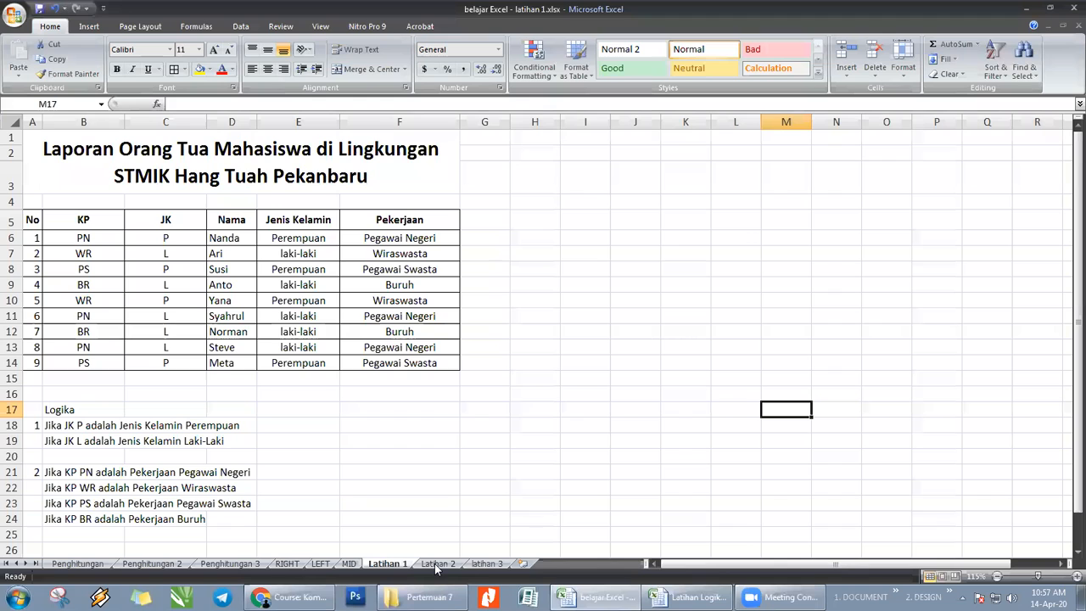
{"action": "left_click", "coordinate": [229, 238]}
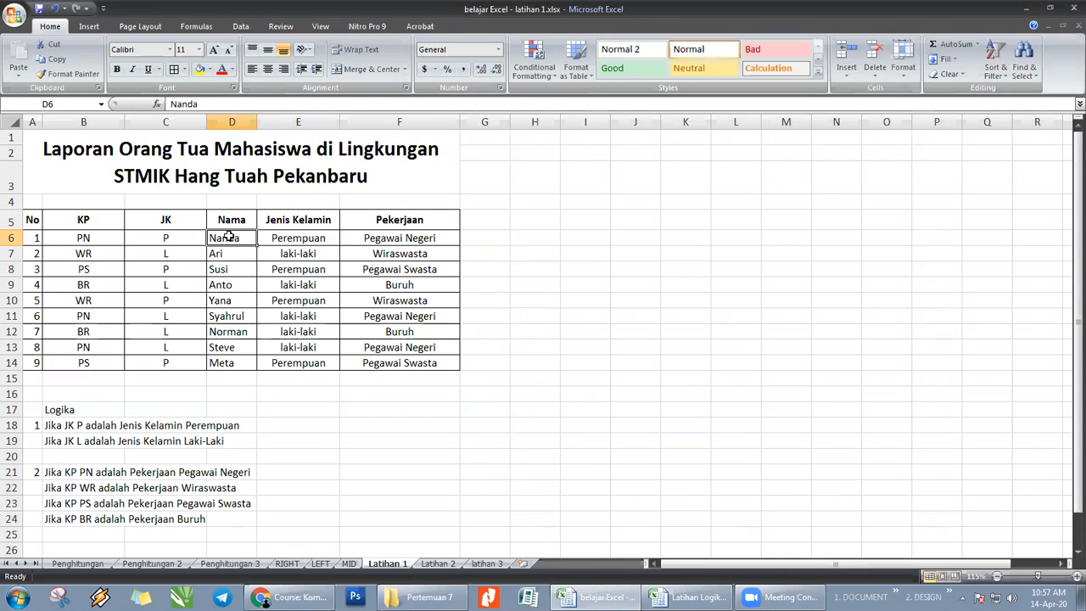
{"action": "left_click", "coordinate": [293, 237]}
{"action": "left_click", "coordinate": [390, 237]}
{"action": "left_click", "coordinate": [313, 242]}
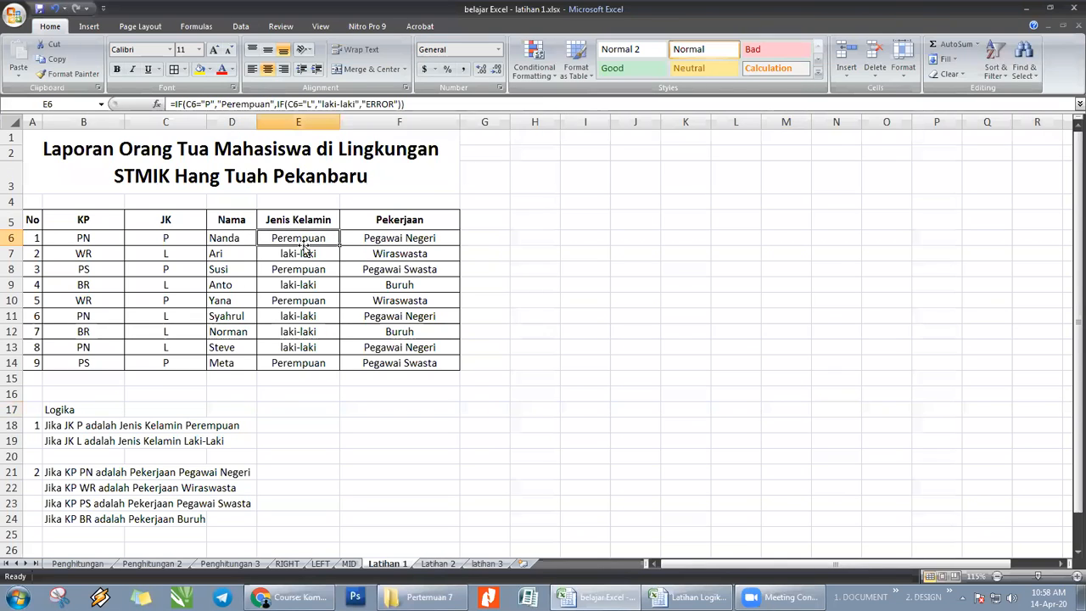
- Examine the KP and JK codes in row 6 and the nested IF formulas in E6 and F6
{"action": "left_click", "coordinate": [95, 236]}
{"action": "left_click", "coordinate": [167, 236]}
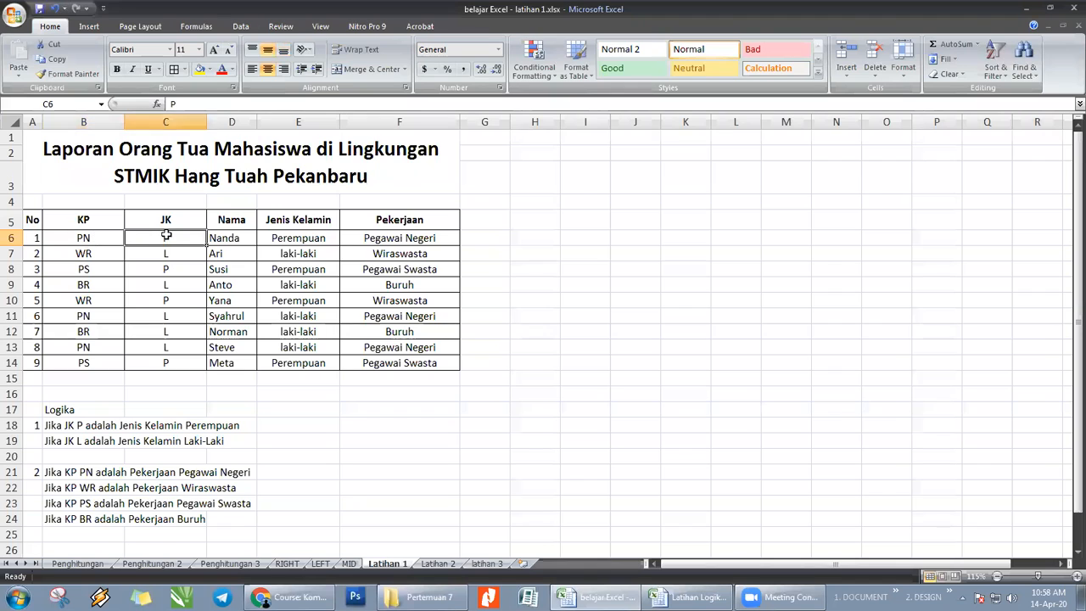
{"action": "left_click", "coordinate": [252, 236]}
{"action": "left_click", "coordinate": [298, 238]}
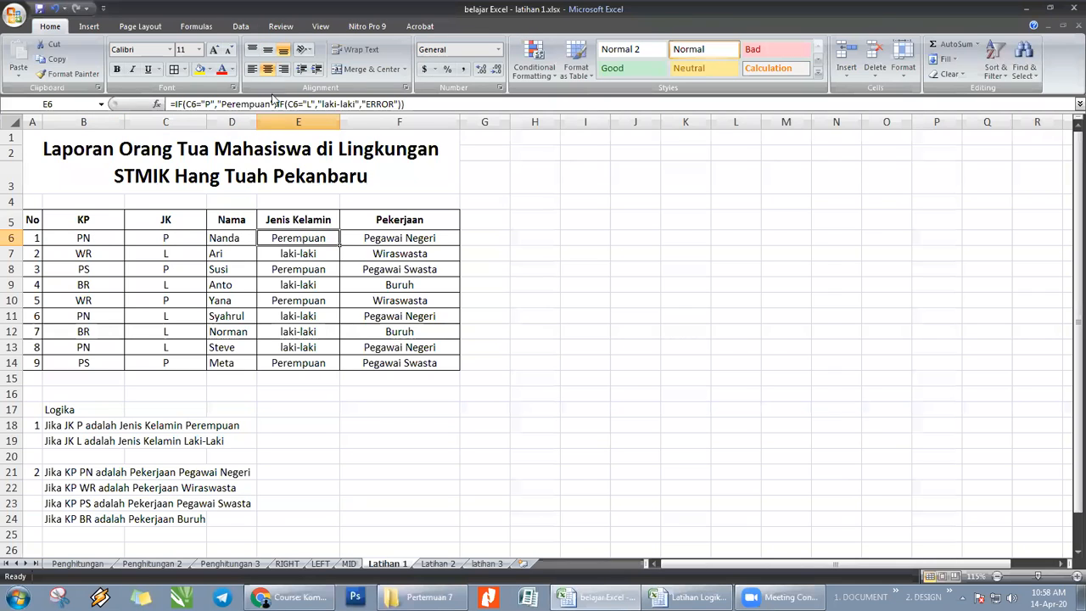
{"action": "left_click", "coordinate": [580, 254]}
{"action": "left_click", "coordinate": [425, 240]}
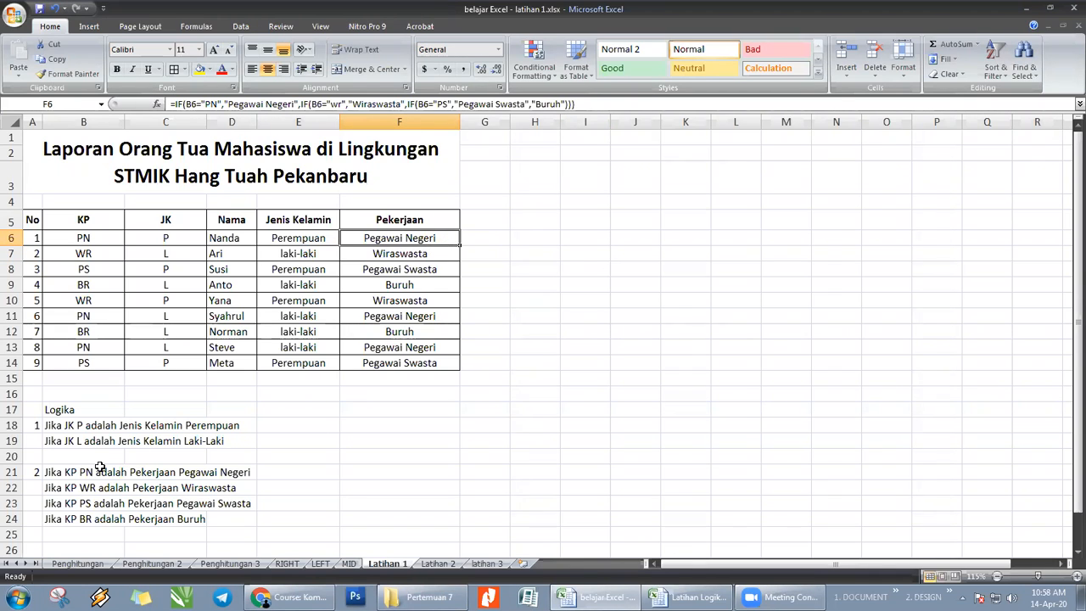
- Examine the Logika rules for JK in B18:B19 and KP in B21:B24, comparing the PN rule with the code in B6
{"action": "left_click_drag", "start_coordinate": [73, 472], "coordinate": [84, 518]}
{"action": "left_click_drag", "start_coordinate": [79, 430], "coordinate": [77, 441]}
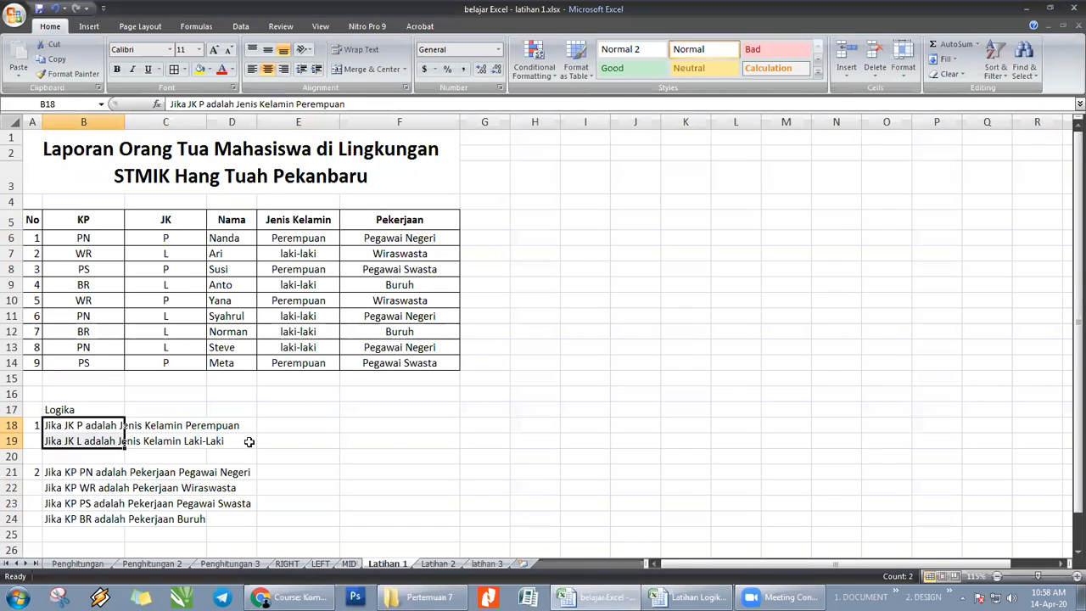
{"action": "left_click", "coordinate": [386, 456]}
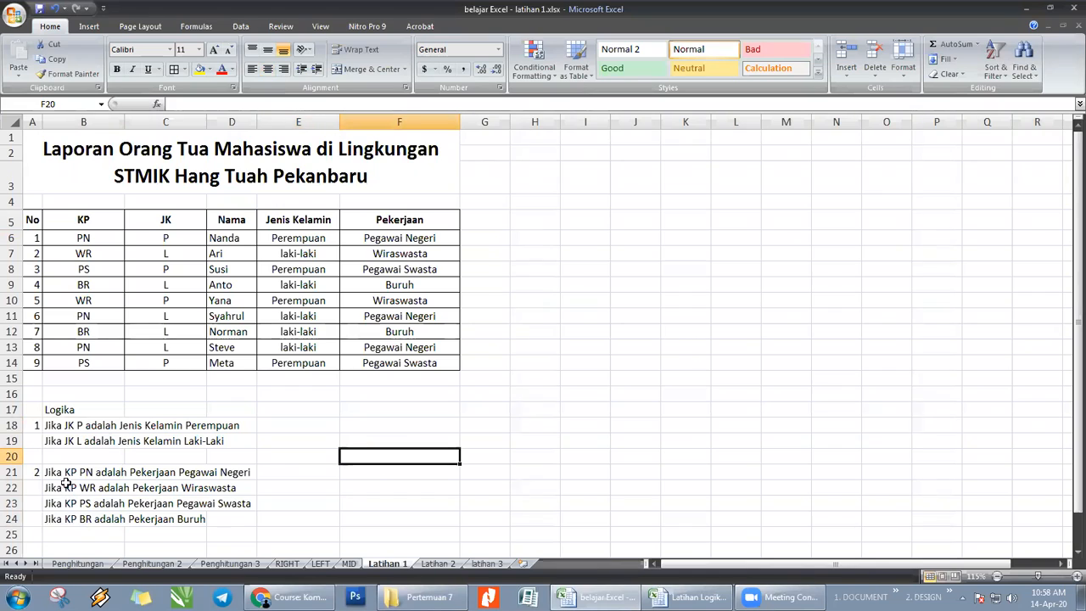
{"action": "left_click_drag", "start_coordinate": [67, 473], "coordinate": [72, 515]}
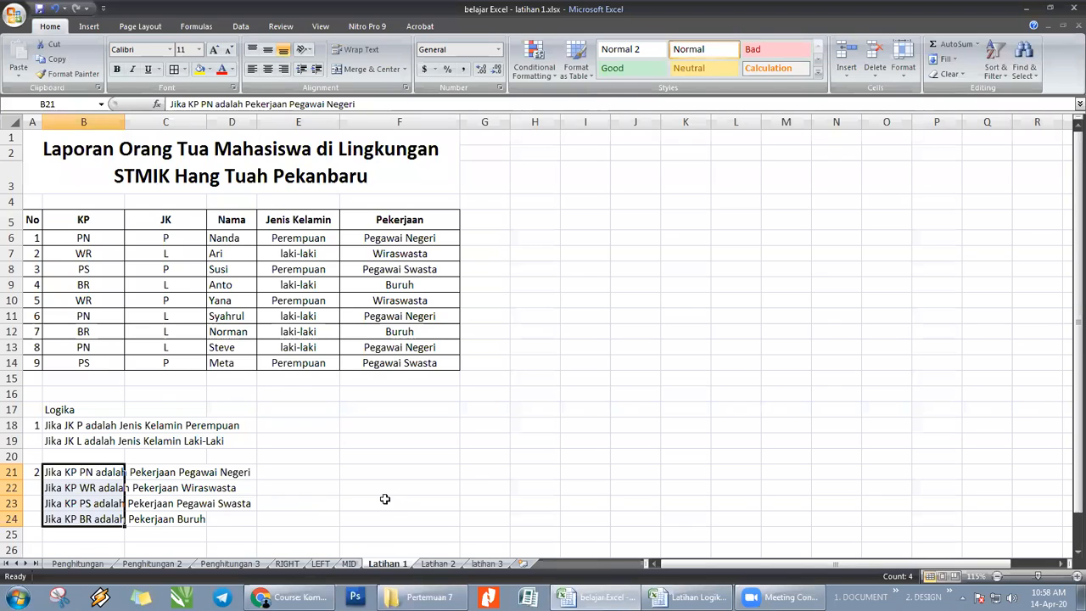
{"action": "left_click", "coordinate": [335, 502]}
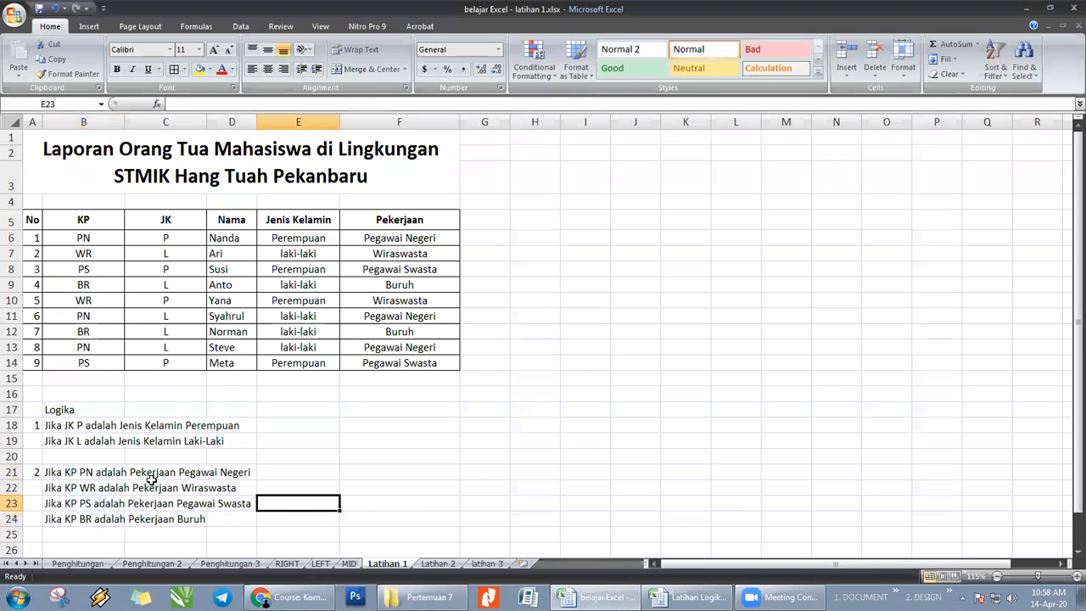
{"action": "left_click", "coordinate": [82, 236]}
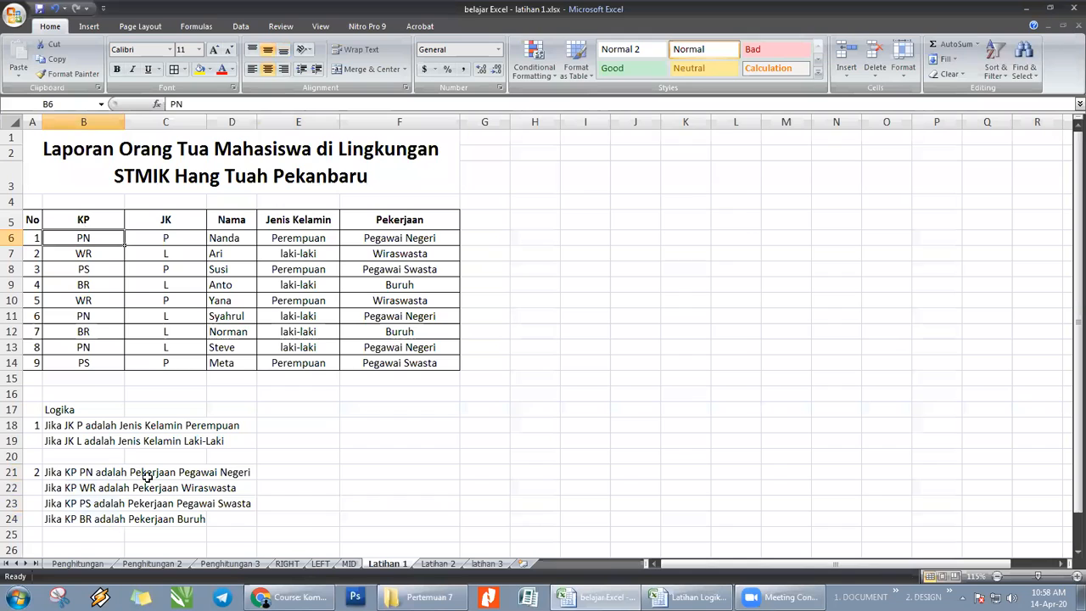
{"action": "left_click", "coordinate": [214, 475]}
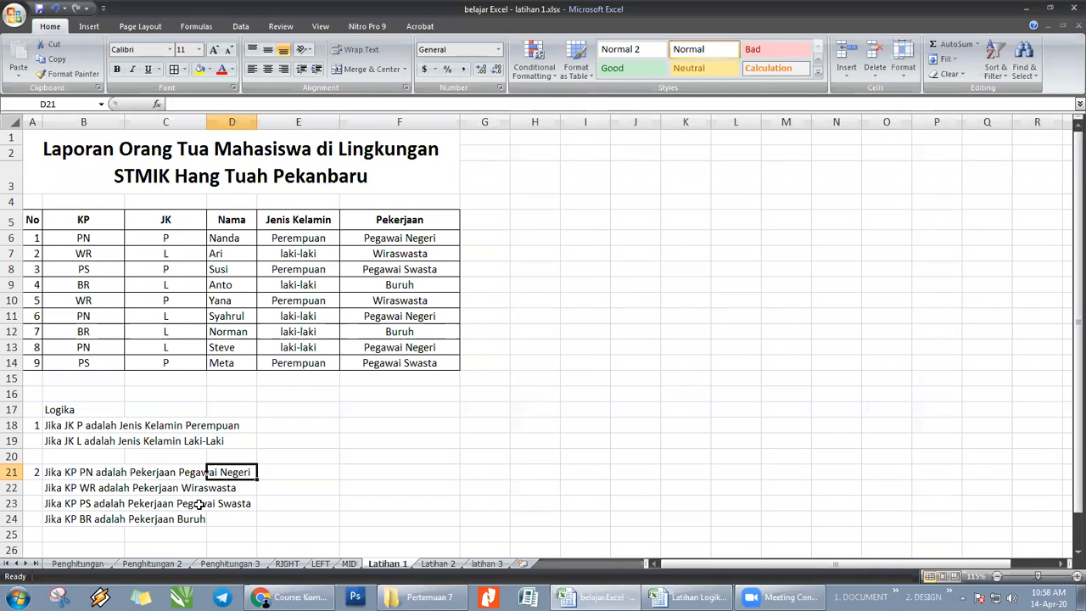
{"action": "left_click", "coordinate": [601, 423]}
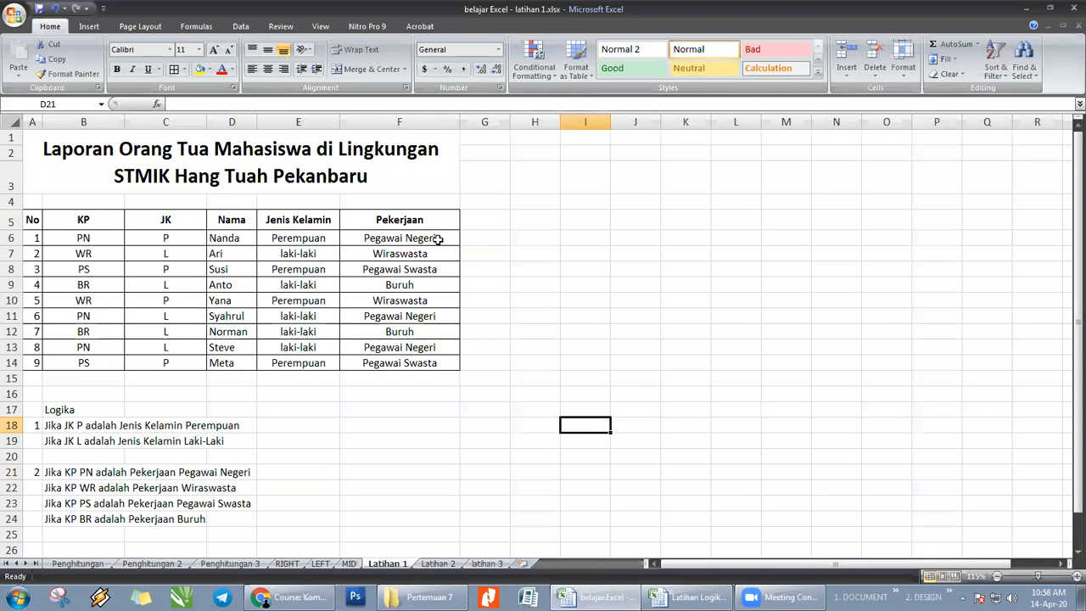
{"action": "left_click", "coordinate": [379, 380]}
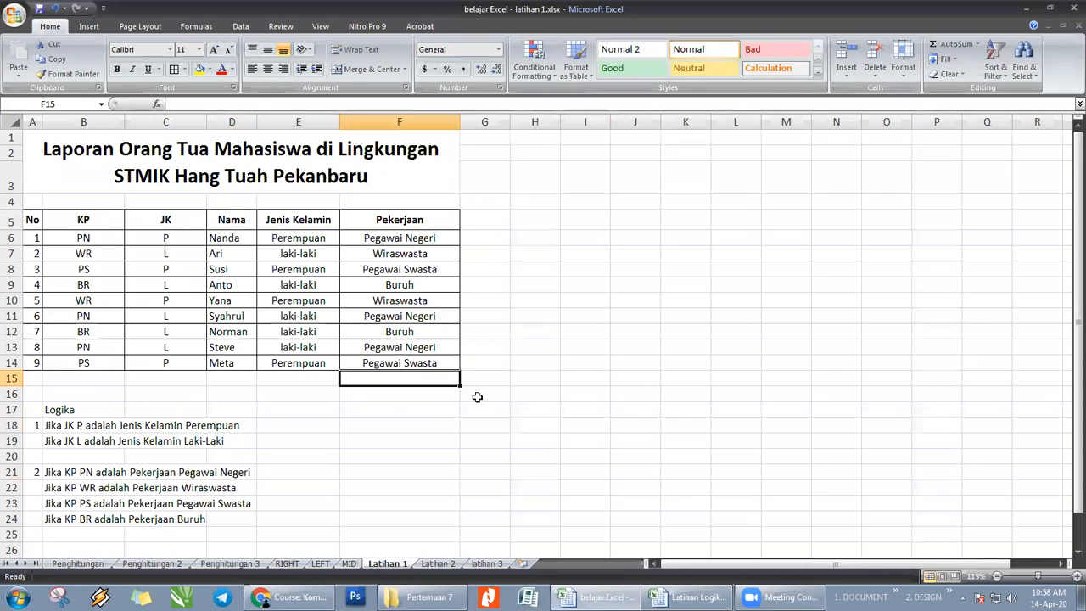
- Clear the Pekerjaan results in F7:F14, keeping the formula in F6
{"action": "left_click_drag", "start_coordinate": [428, 253], "coordinate": [427, 360]}
{"action": "key", "text": "Delete"}
{"action": "left_click", "coordinate": [415, 257]}
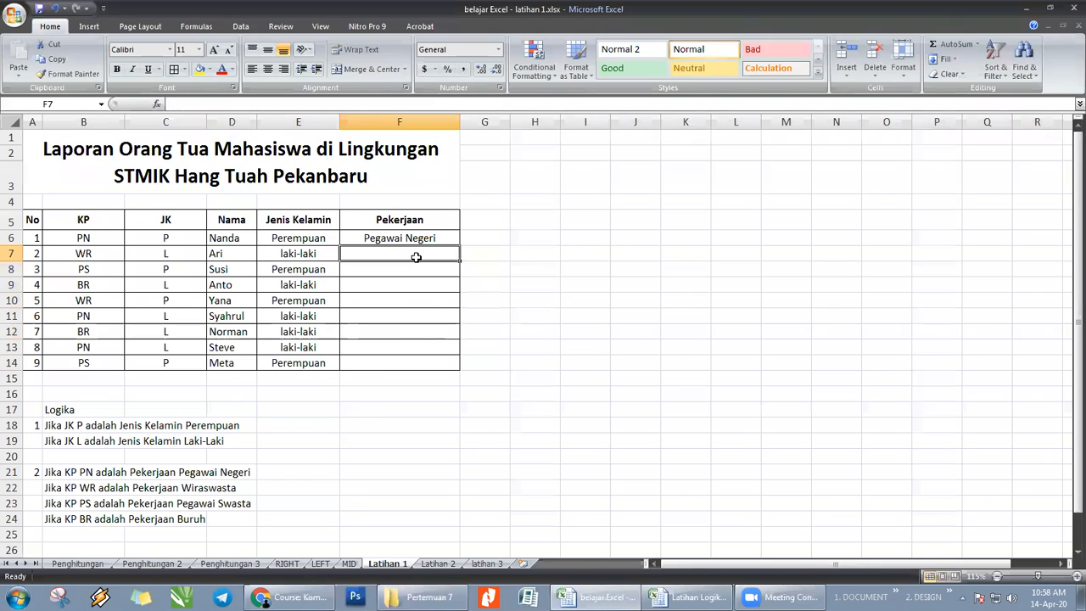
- Start an IF formula in F7 with the logical test B7="WR" and open the text for its value-if-true argument
{"action": "type", "text": "="}
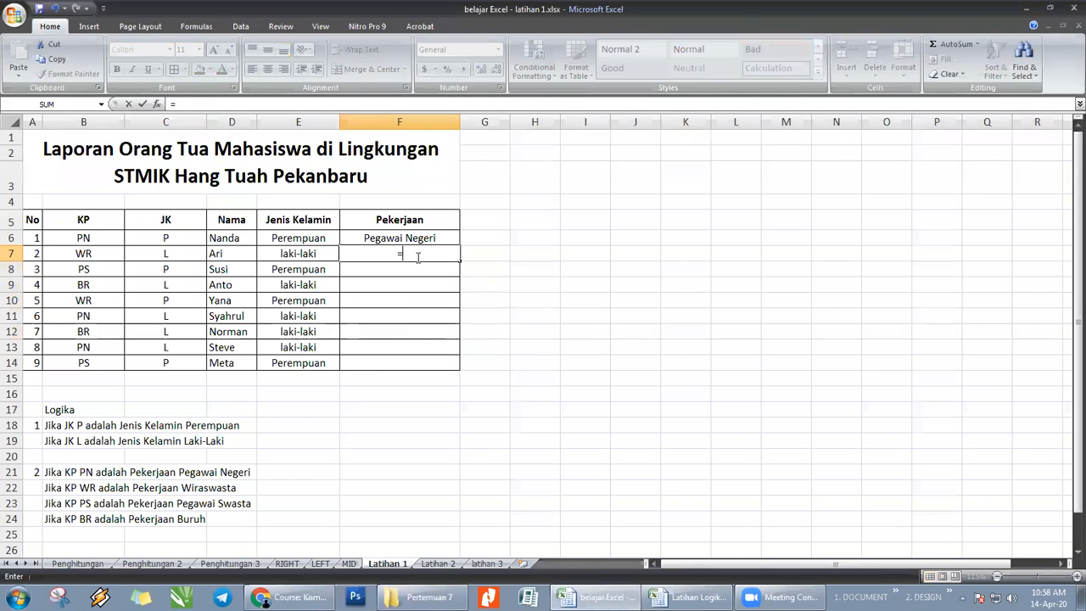
{"action": "type", "text": "if"}
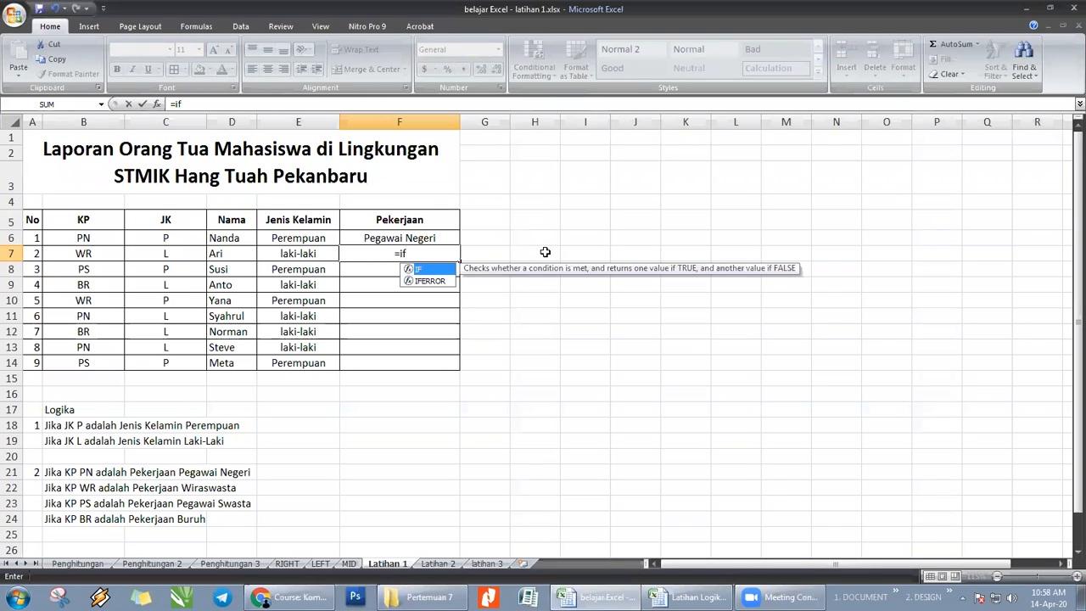
{"action": "type", "text": "("}
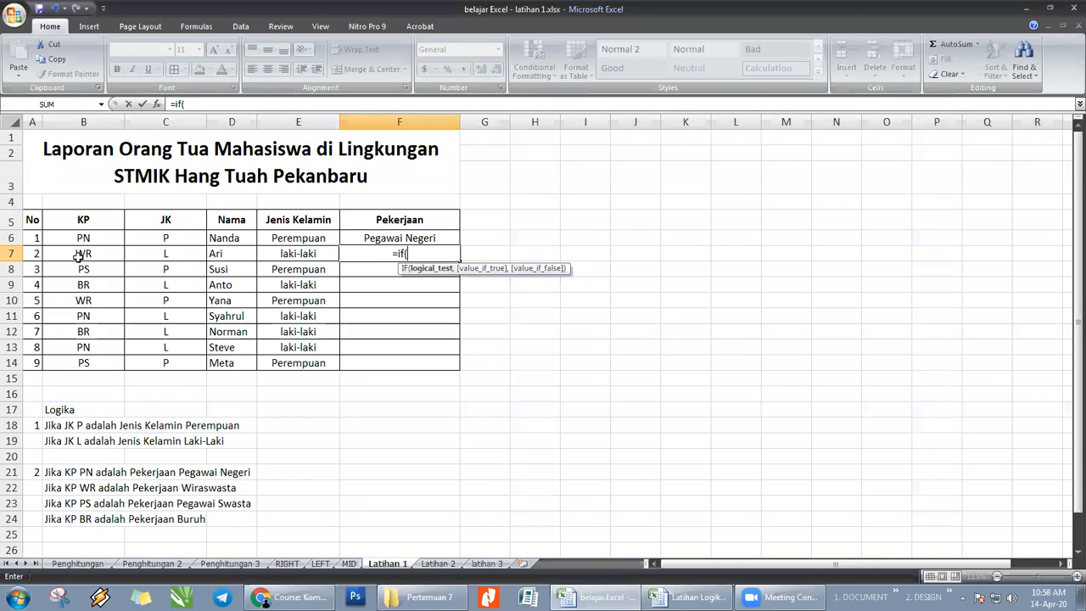
{"action": "left_click", "coordinate": [78, 254]}
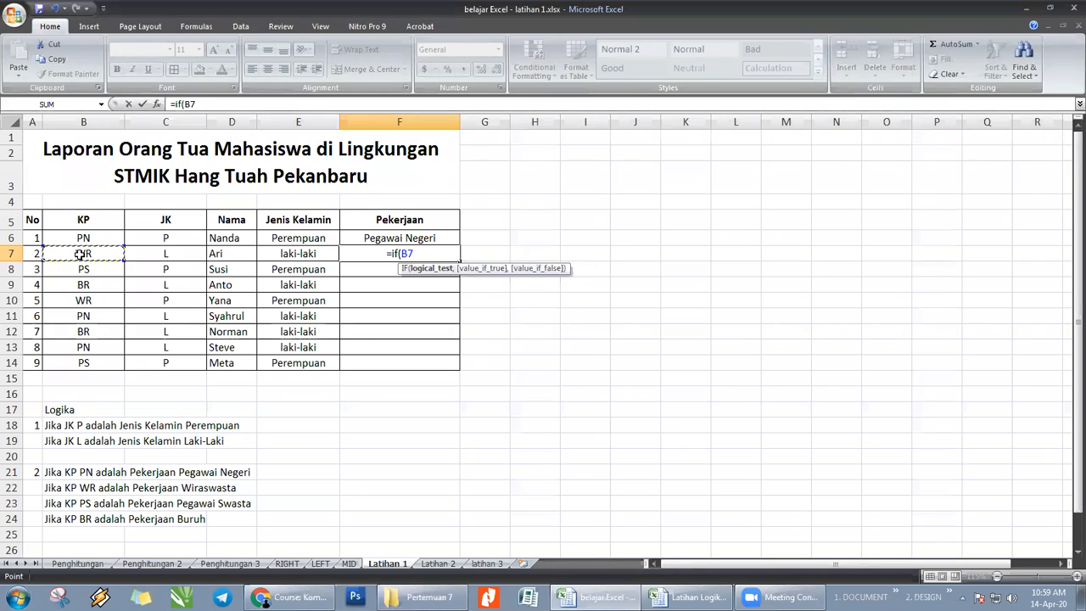
{"action": "type", "text": "="}
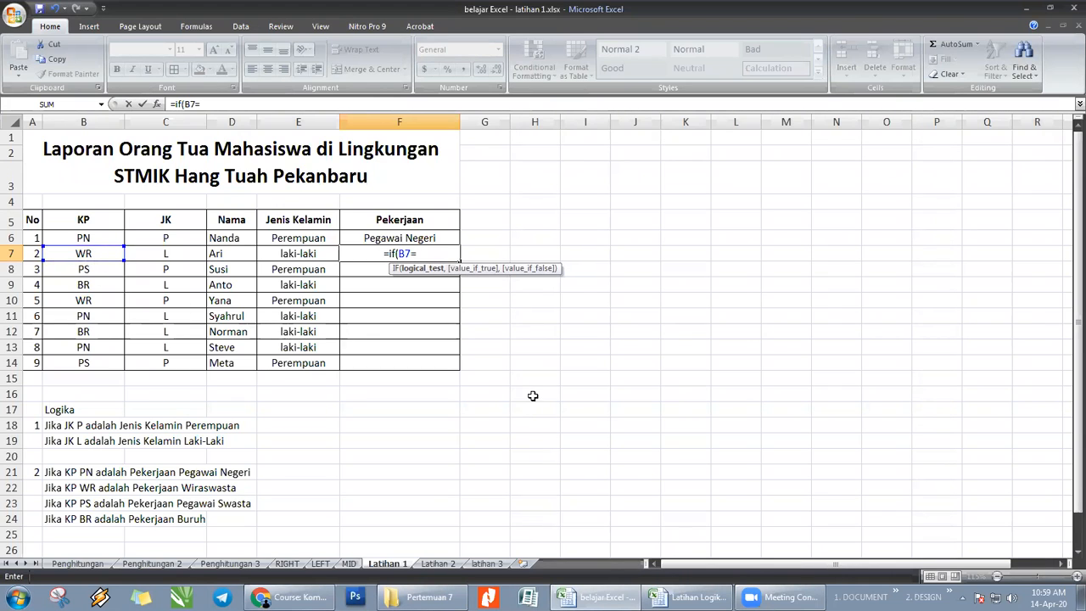
{"action": "type", "text": "\""}
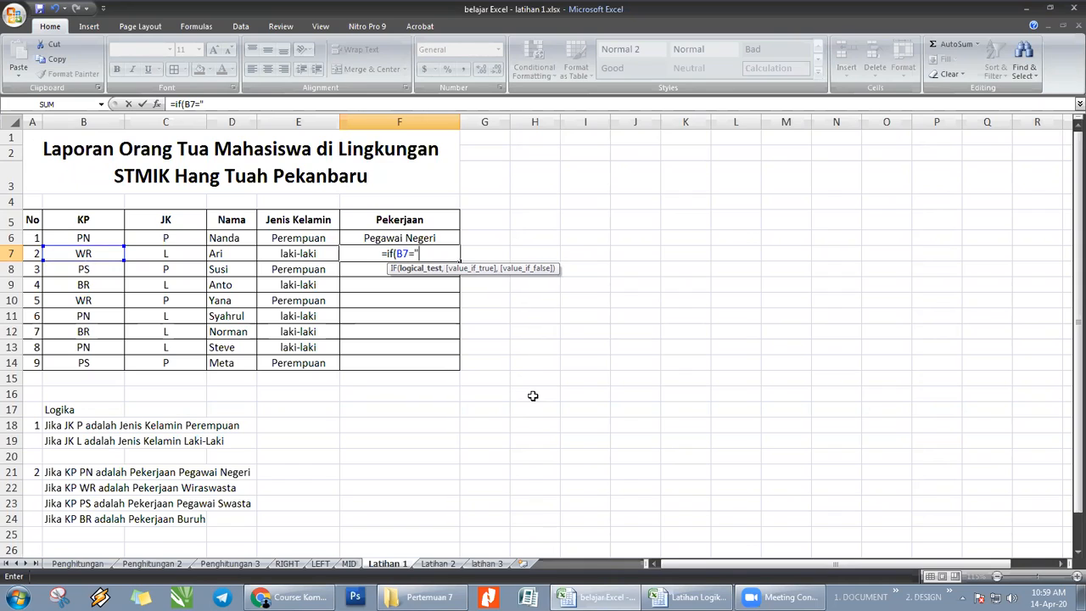
{"action": "type", "text": "WR"}
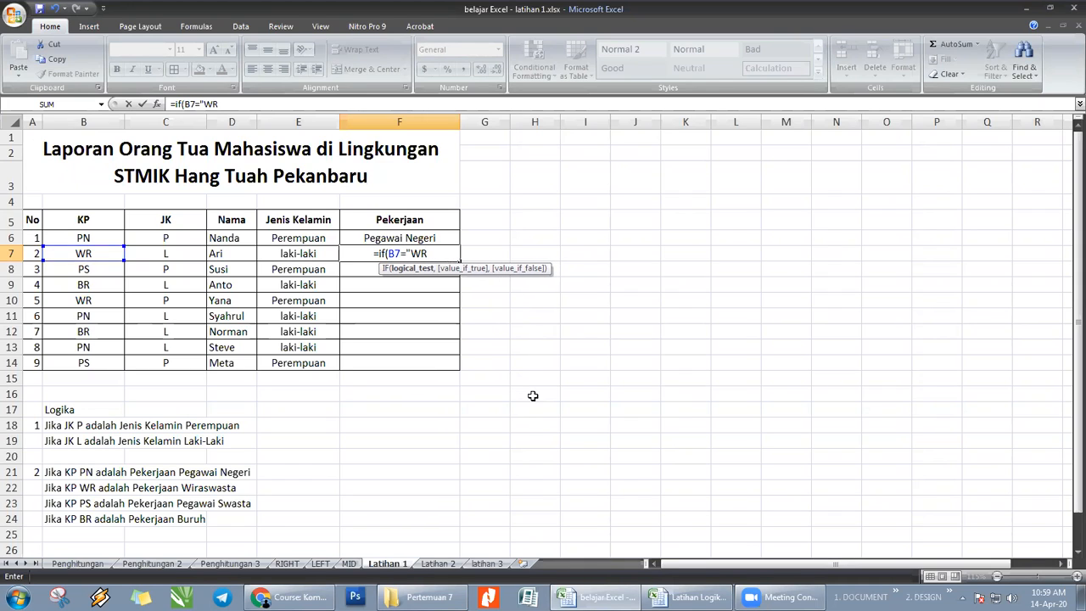
{"action": "type", "text": "\""}
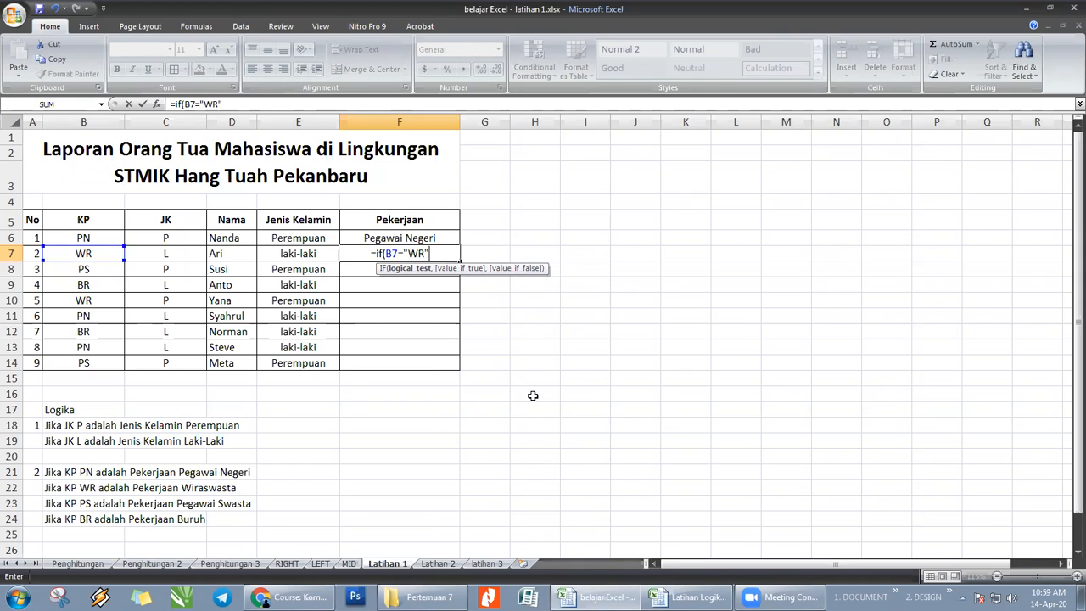
{"action": "type", "text": ","}
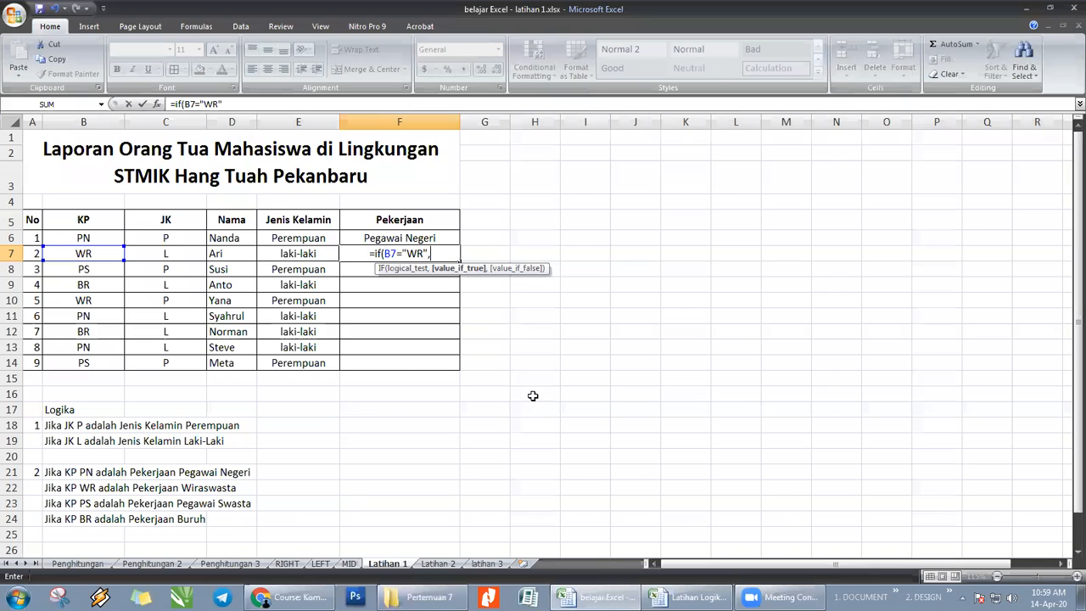
{"action": "type", "text": "\""}
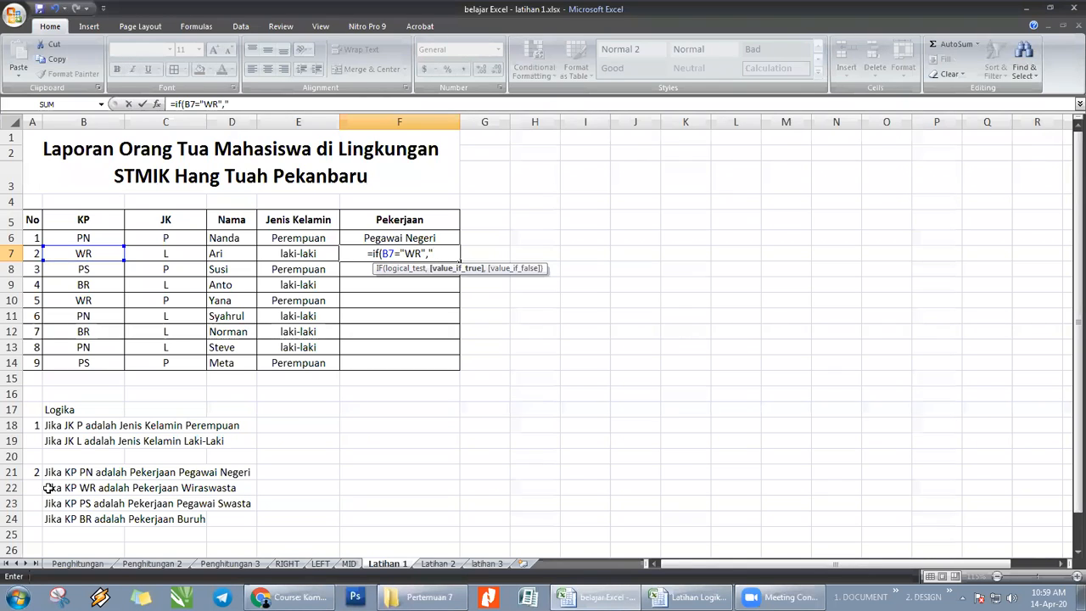
{"action": "key", "text": "Return"}
{"action": "key", "text": "Tab"}
{"action": "key", "text": "Return"}
{"action": "key", "text": "Return"}
{"action": "key", "text": "F1"}
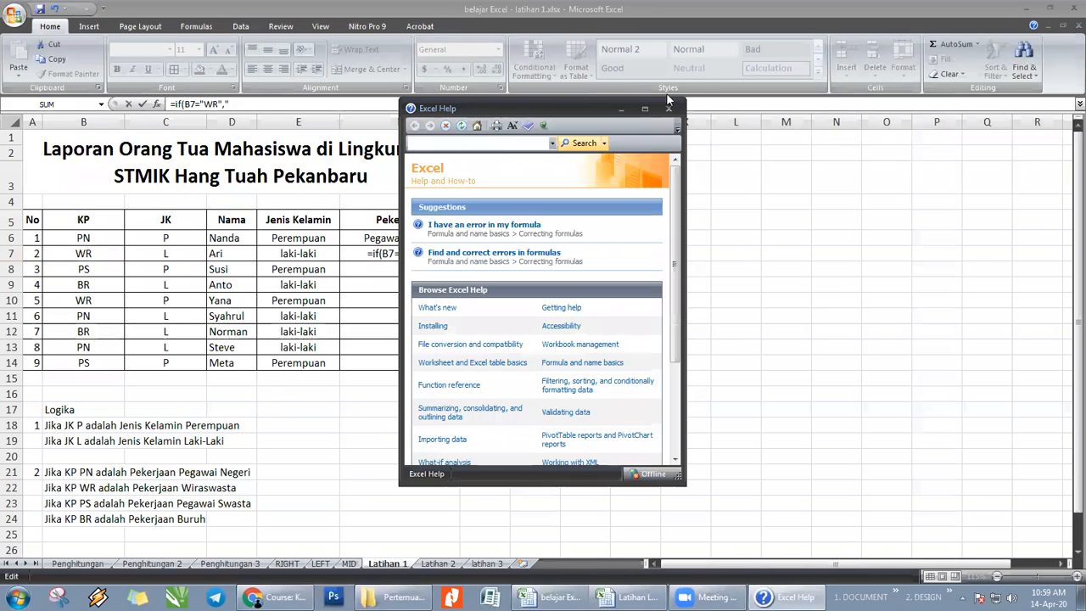
{"action": "left_click", "coordinate": [668, 109]}
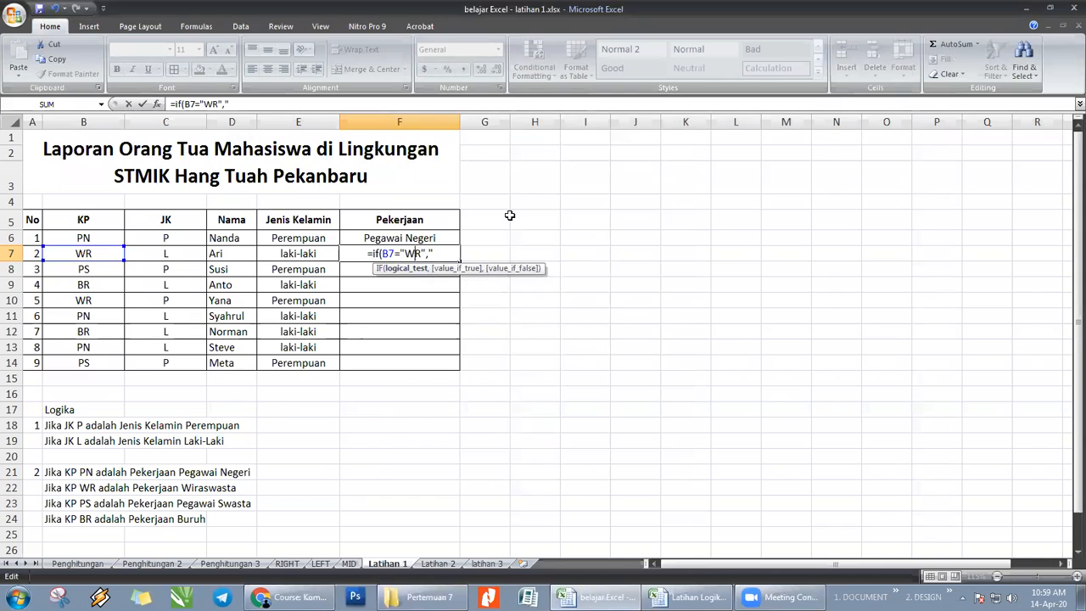
- Change the code in the logical test of the F7 formula to "PN"
{"action": "key", "text": "Delete"}
{"action": "key", "text": "Delete"}
{"action": "type", "text": "pn"}
{"action": "key", "text": "Right"}
{"action": "key", "text": "Right"}
{"action": "key", "text": "Left"}
{"action": "key", "text": "Left"}
{"action": "key", "text": "BackSpace"}
{"action": "key", "text": "BackSpace"}
{"action": "type", "text": "PN"}
{"action": "key", "text": "Right"}
{"action": "key", "text": "Right"}
- Enter "PEGAWAI NEGERI" as the value-if-true argument of the F7 formula and continue to the value-if-false argument
{"action": "type", "text": "PEGAWAI NEGERI"}
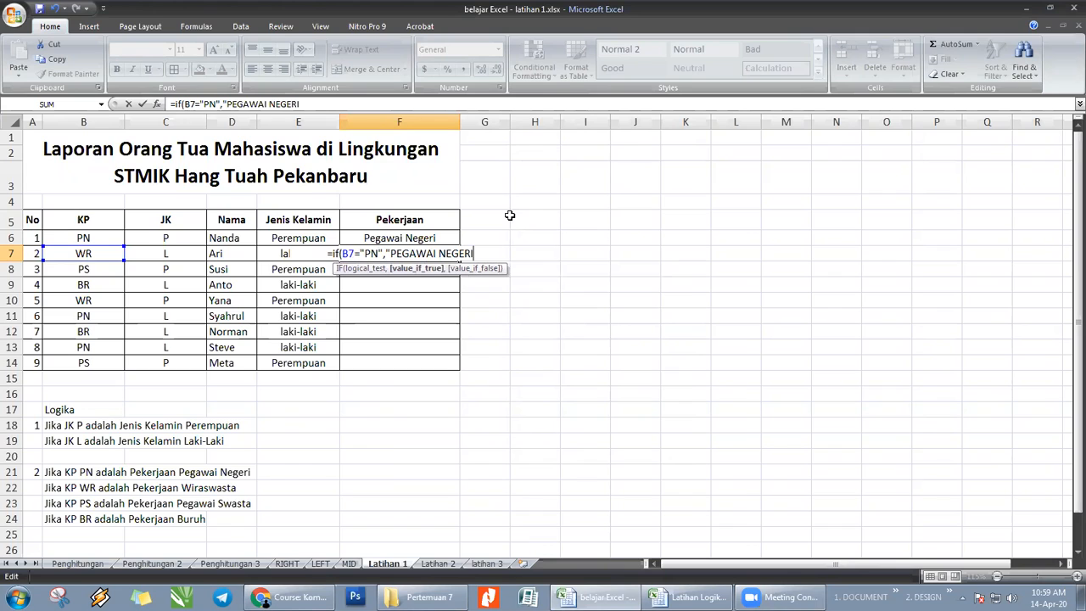
{"action": "type", "text": "\""}
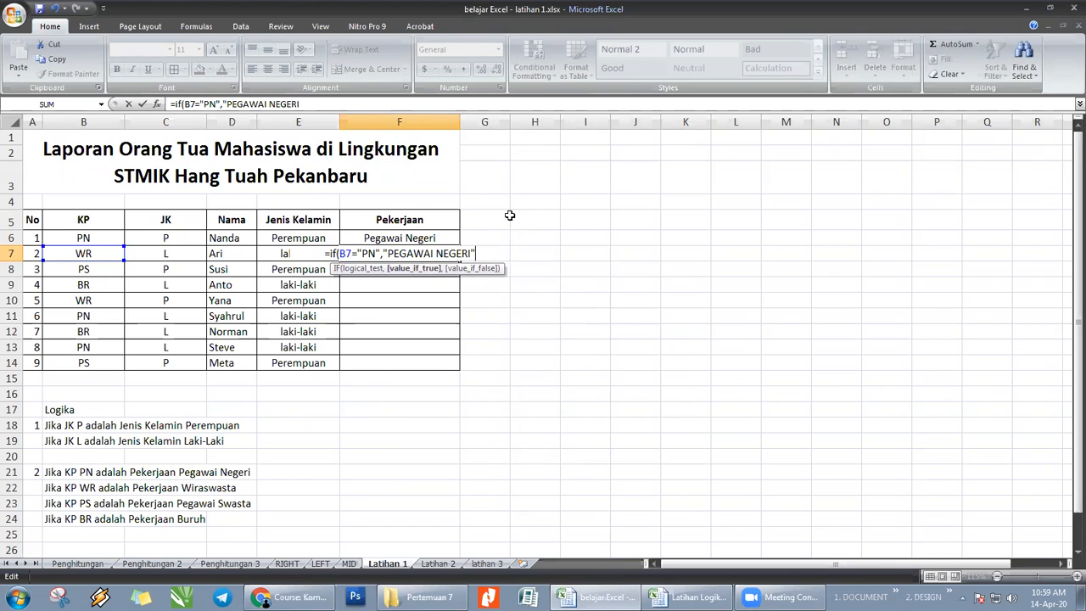
{"action": "type", "text": ","}
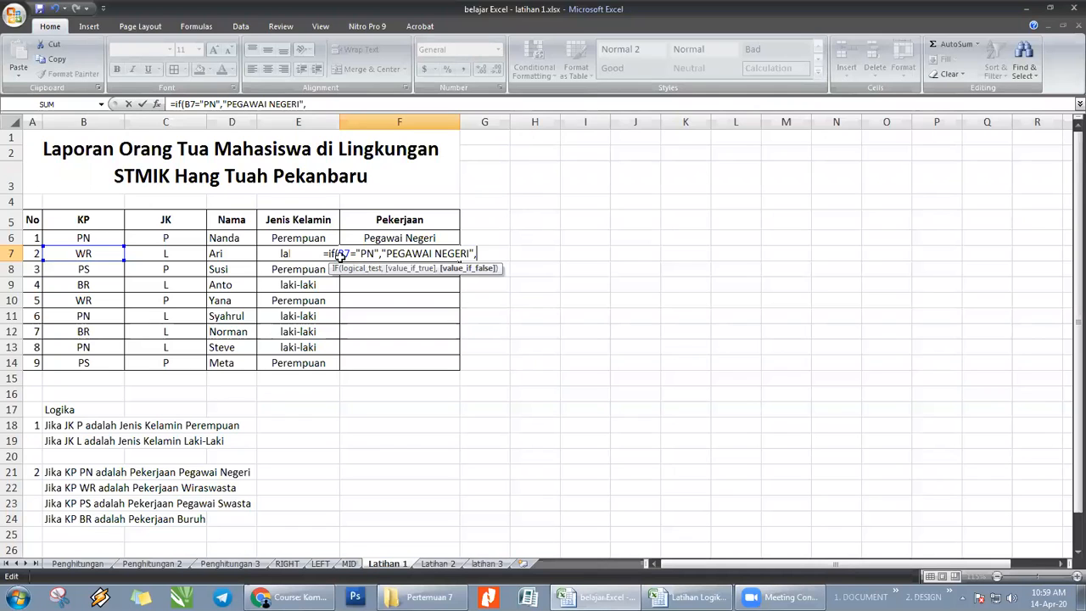
{"action": "type", "text": "IF"}
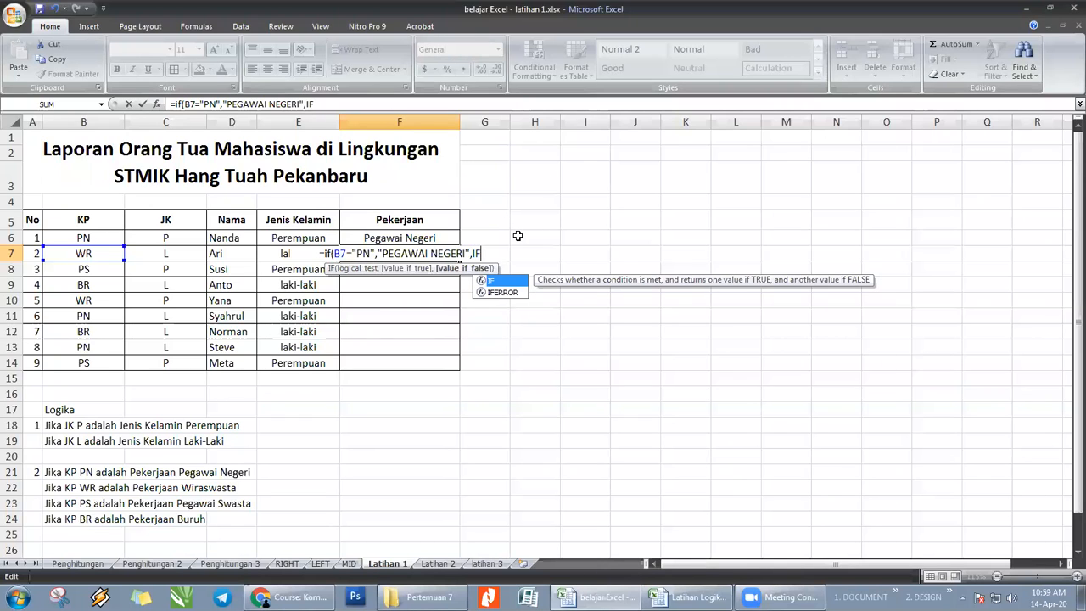
{"action": "type", "text": "(B"}
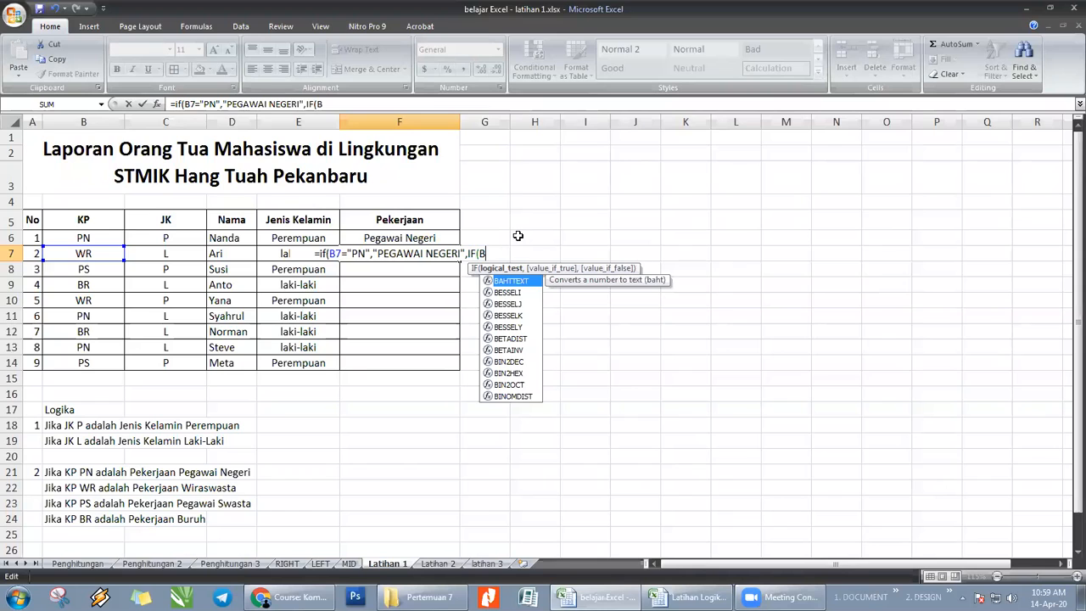
{"action": "type", "text": "7"}
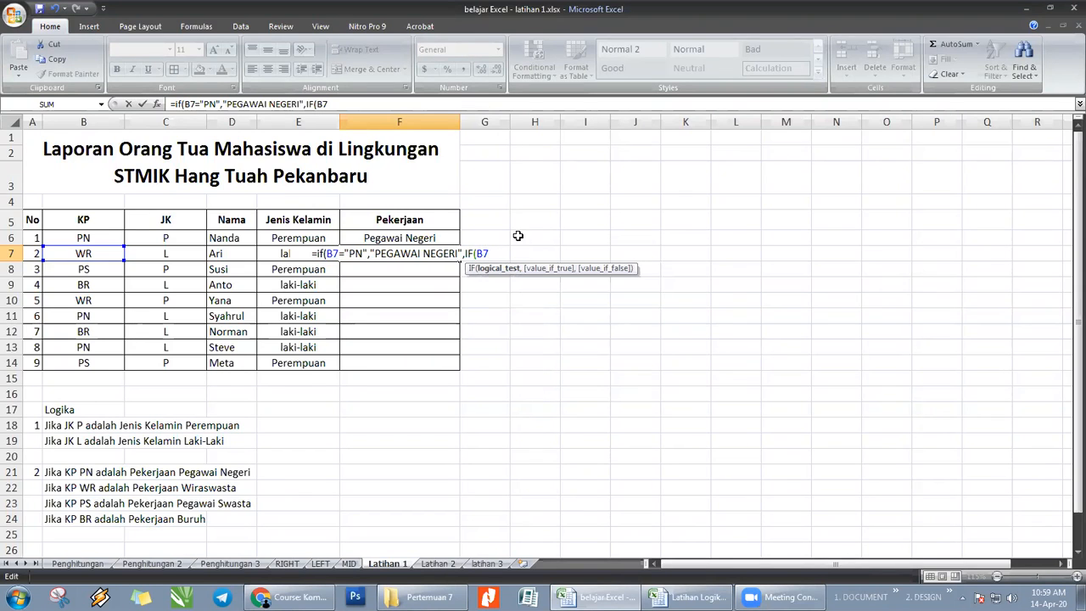
{"action": "type", "text": "="}
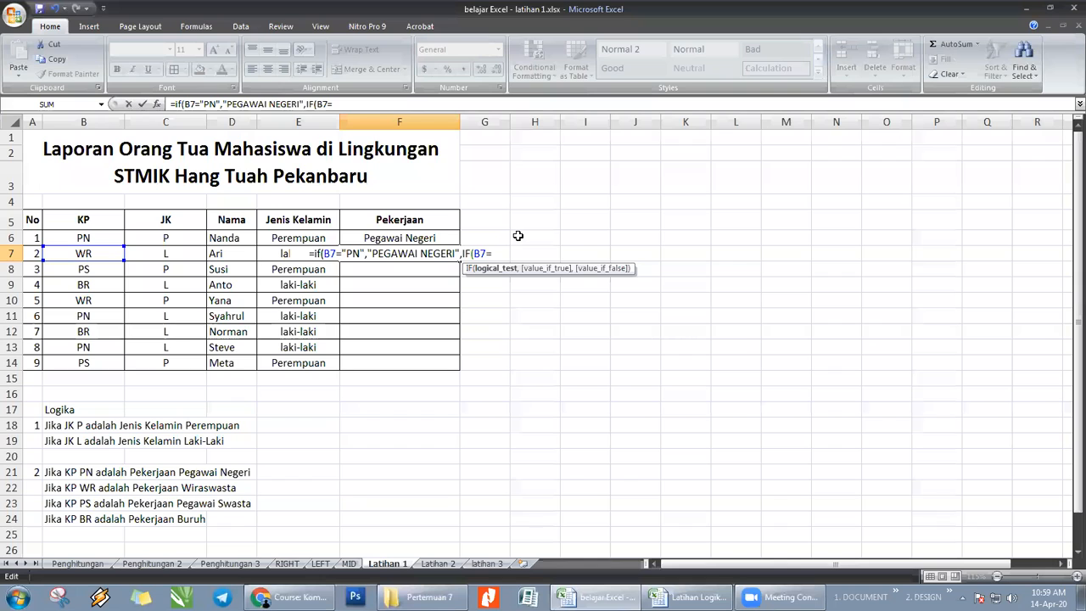
{"action": "type", "text": "\""}
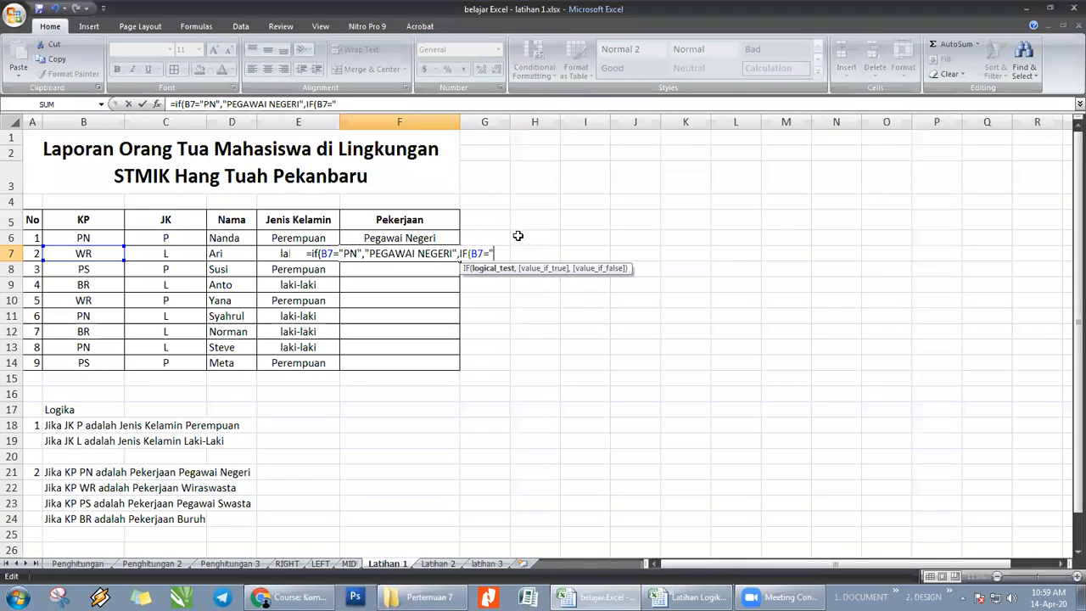
{"action": "type", "text": "WR\""}
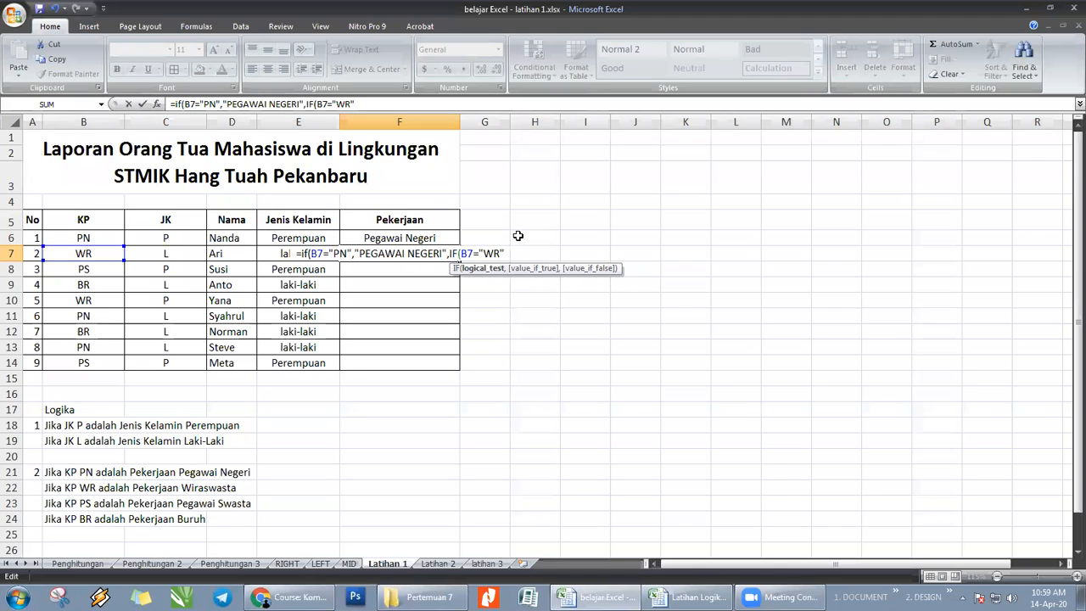
{"action": "type", "text": ","}
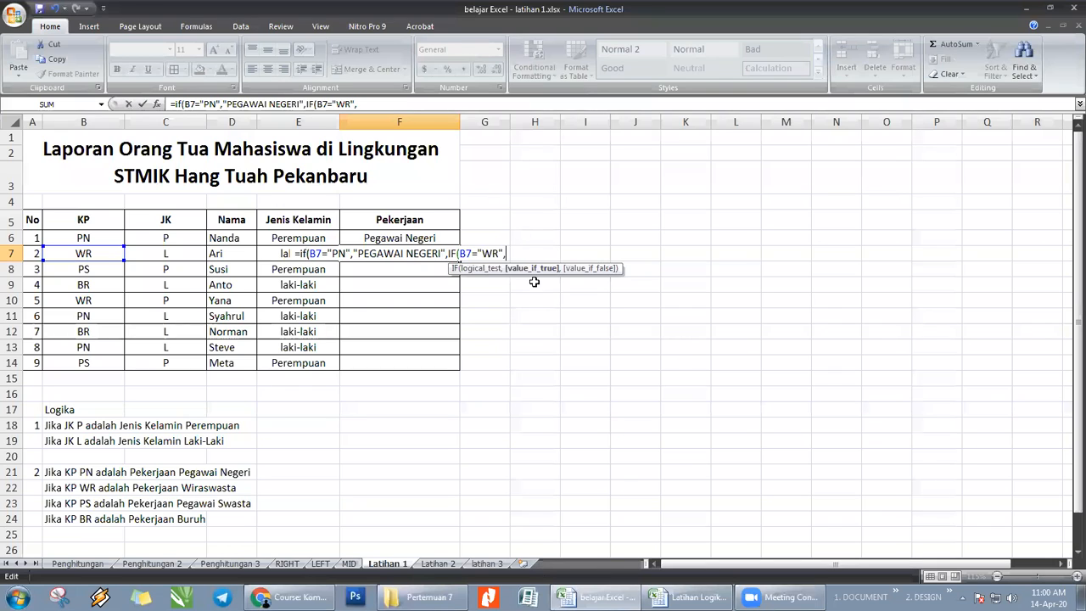
- Enter "WIRASWASTA" as the second IF's value-if-true argument and continue to its value-if-false argument
{"action": "type", "text": "\""}
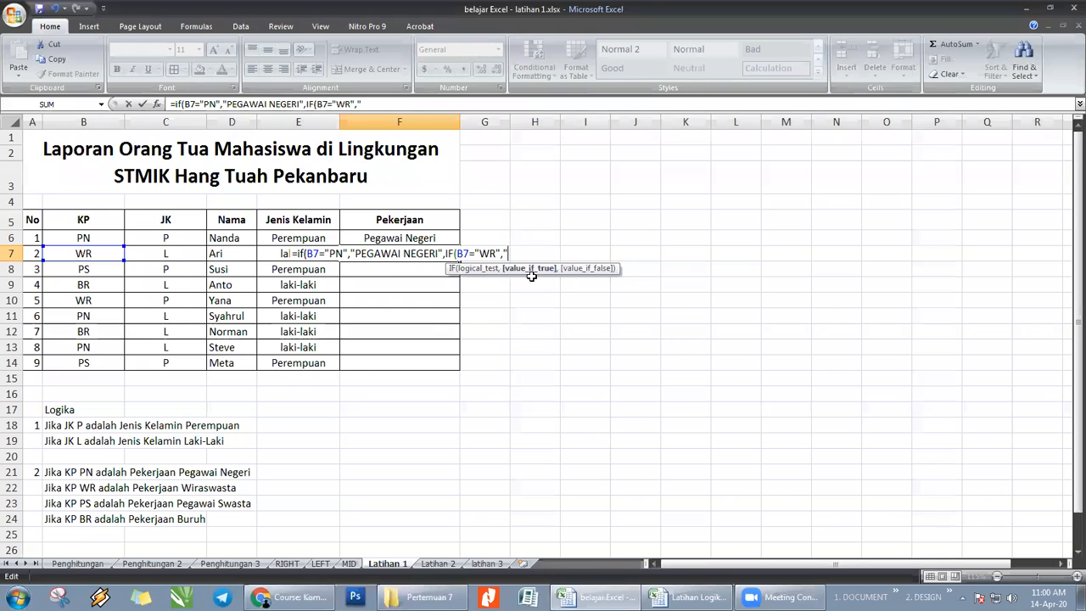
{"action": "type", "text": "WIRAS"}
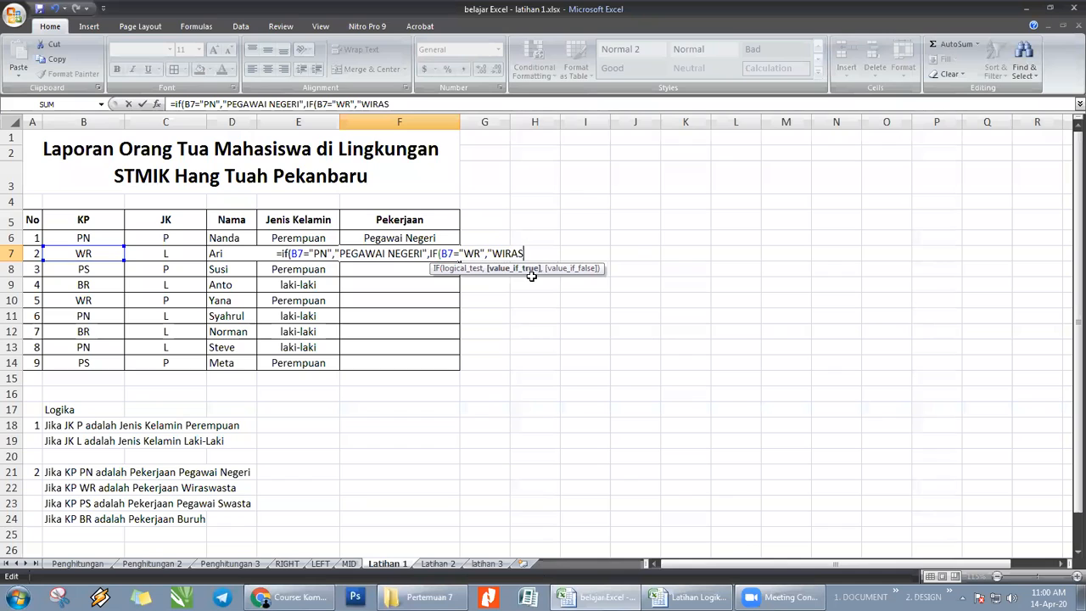
{"action": "type", "text": "WASTA\""}
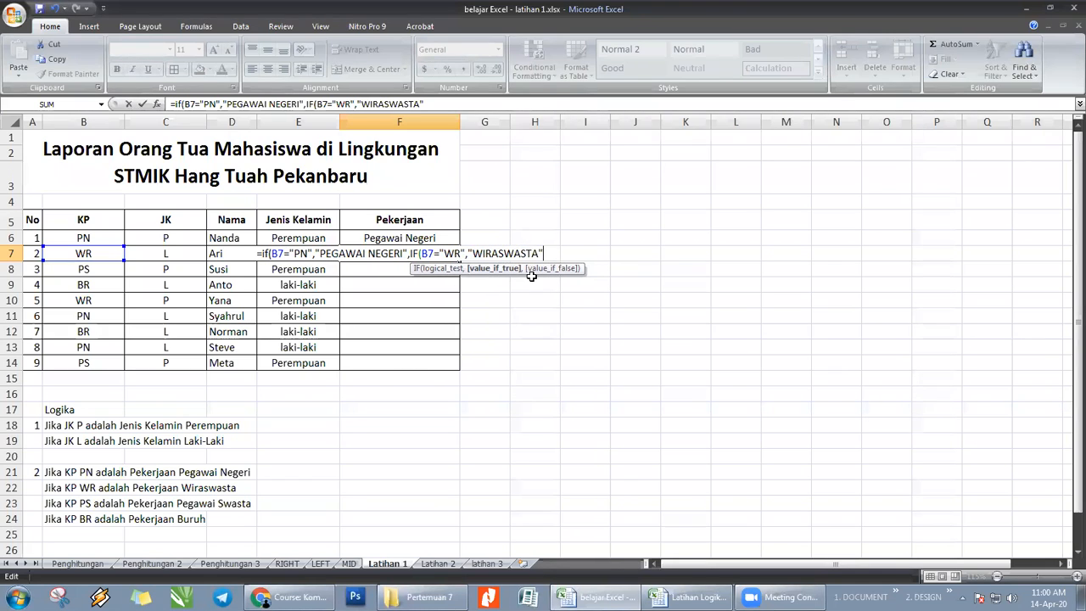
{"action": "type", "text": ","}
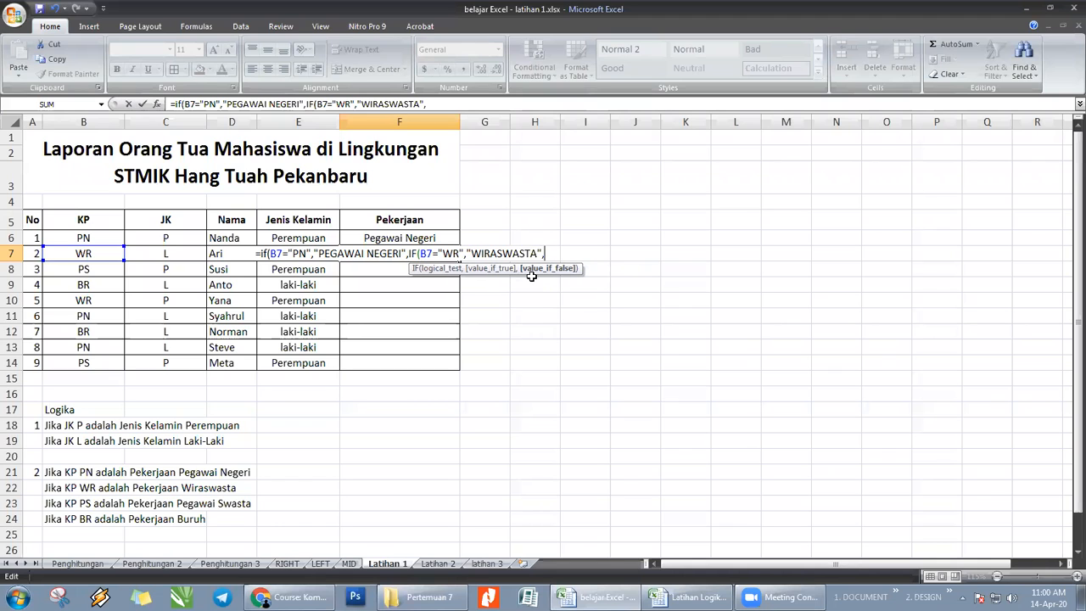
{"action": "type", "text": "IF"}
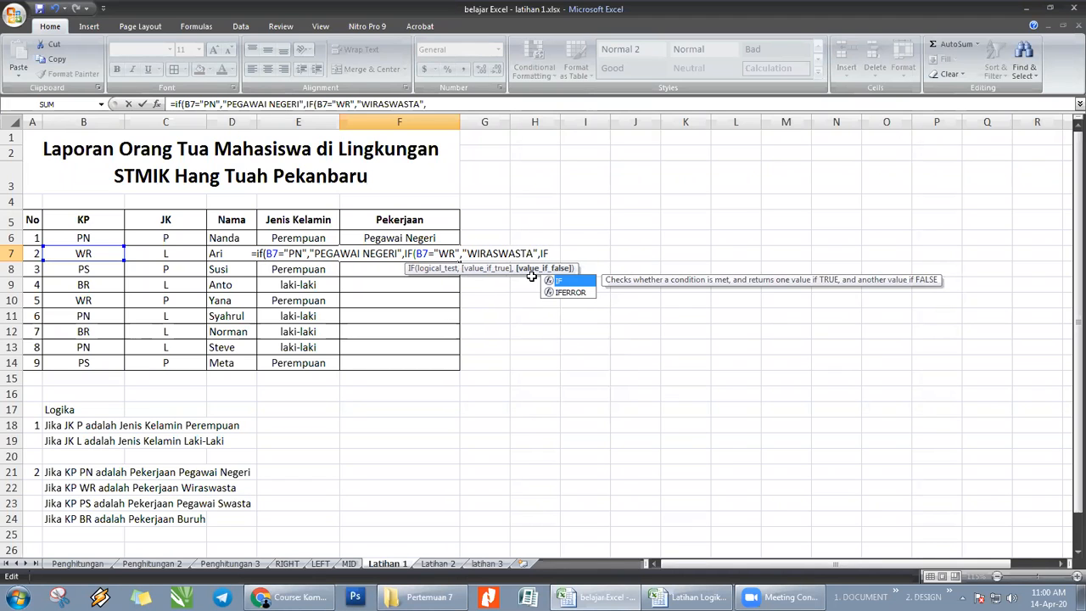
{"action": "type", "text": "(B7"}
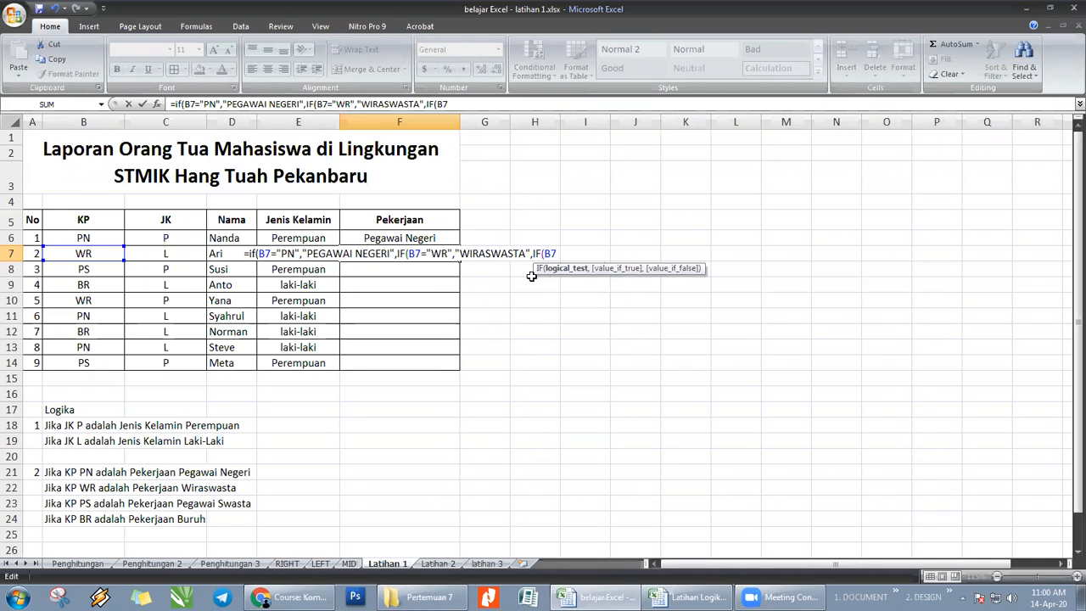
{"action": "type", "text": "="}
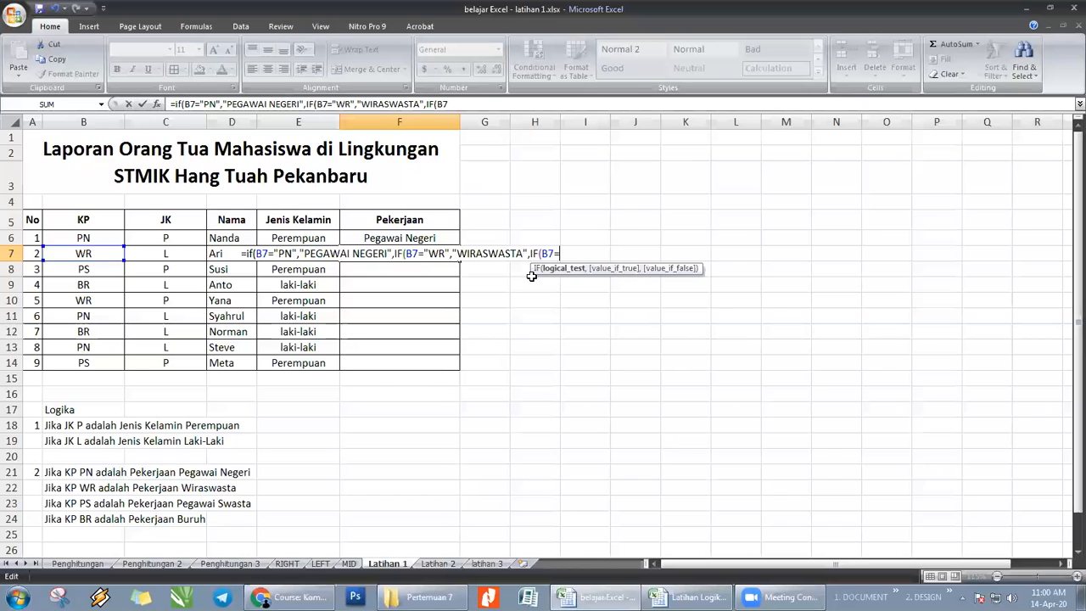
{"action": "type", "text": "\""}
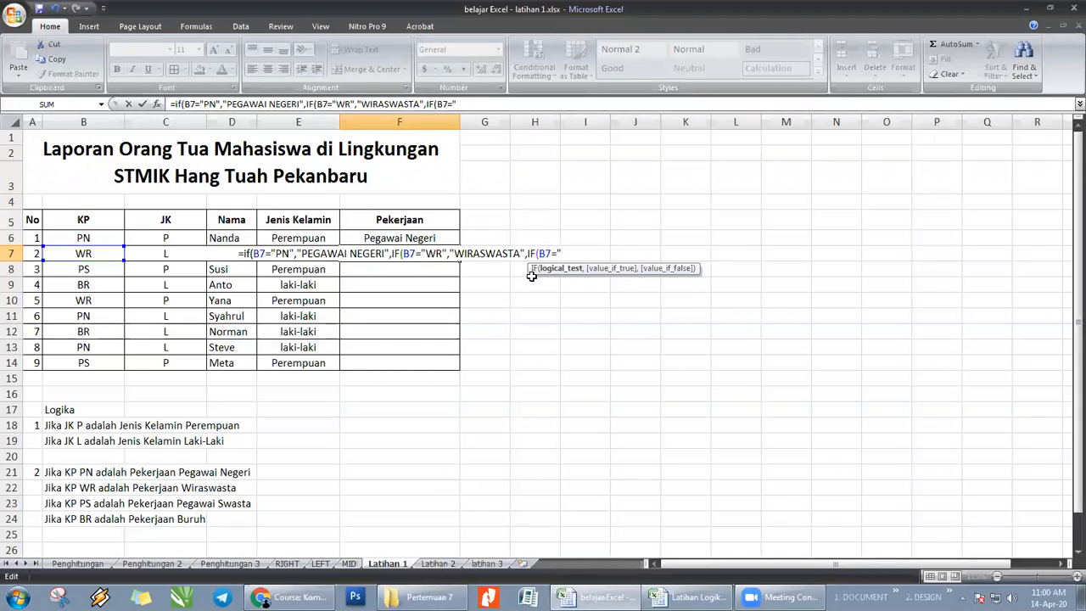
{"action": "type", "text": "PS"}
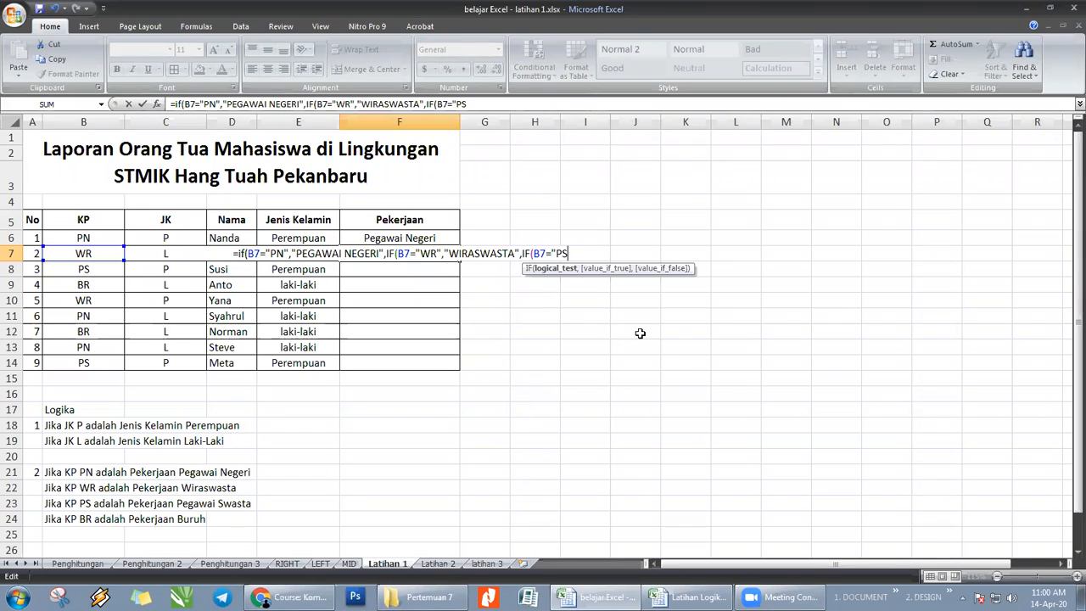
{"action": "type", "text": "\",\""}
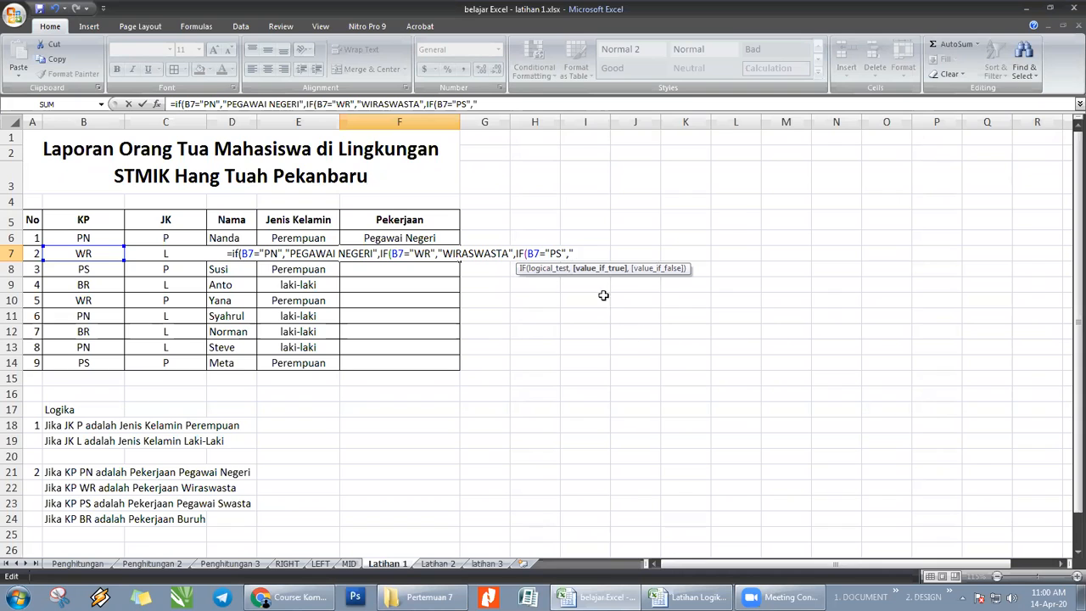
{"action": "type", "text": "PEGAWAI"}
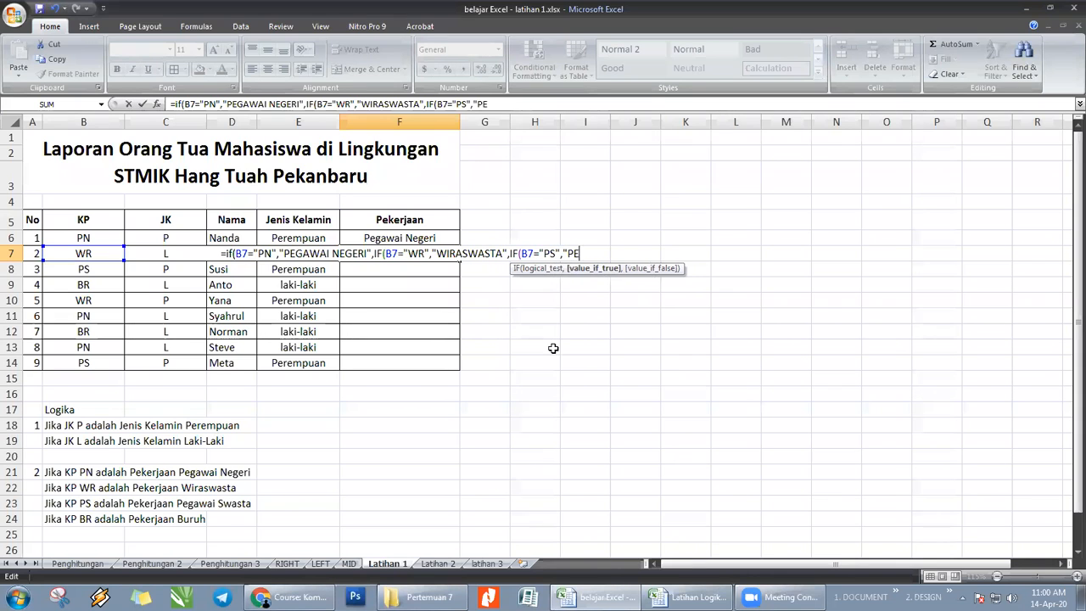
{"action": "type", "text": " SWASTA"}
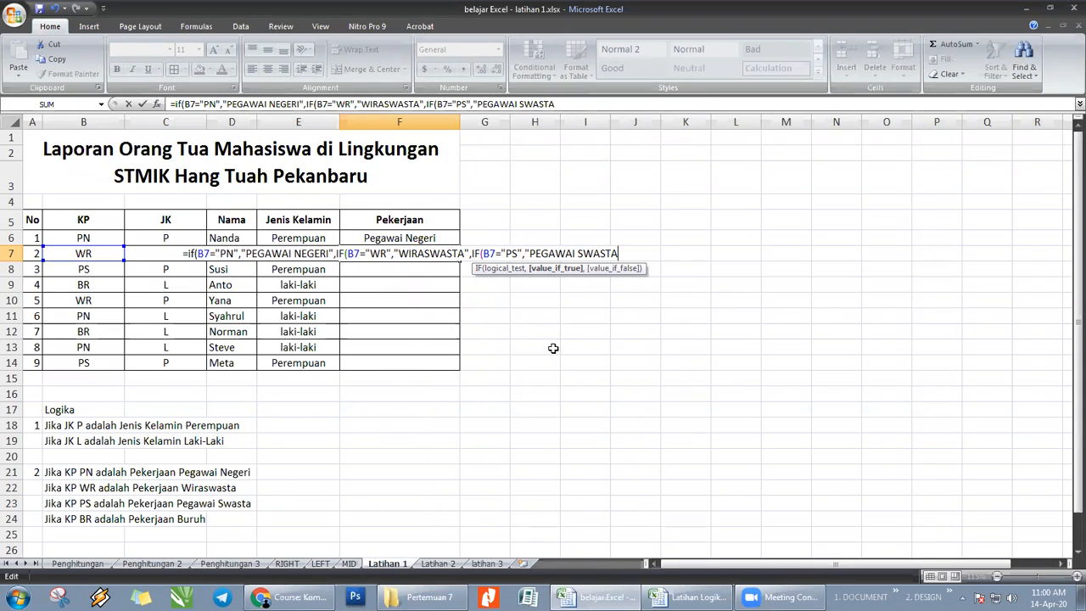
{"action": "type", "text": "\""}
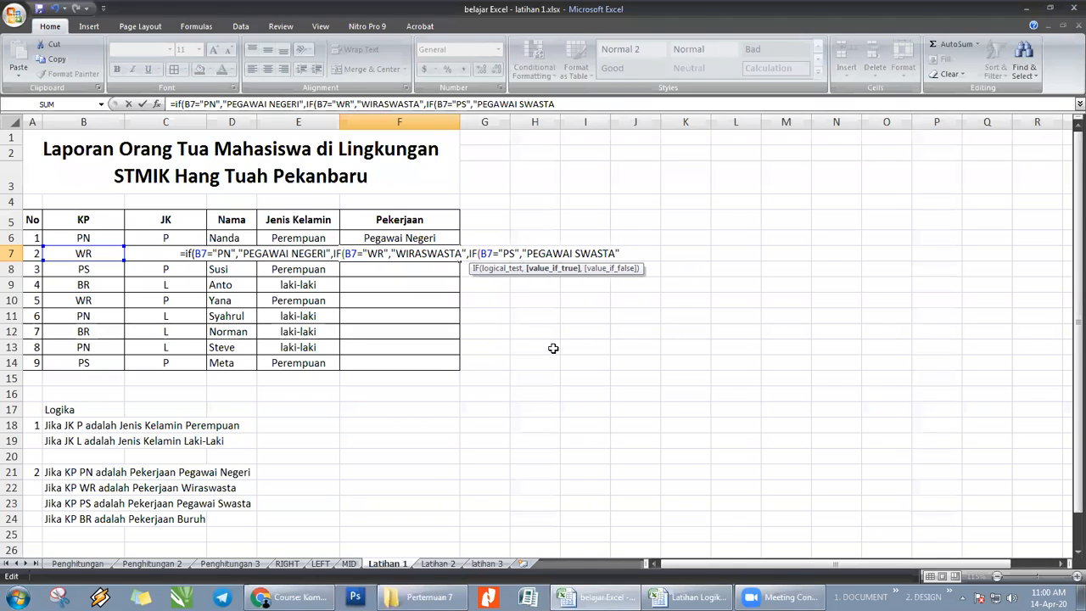
{"action": "type", "text": ","}
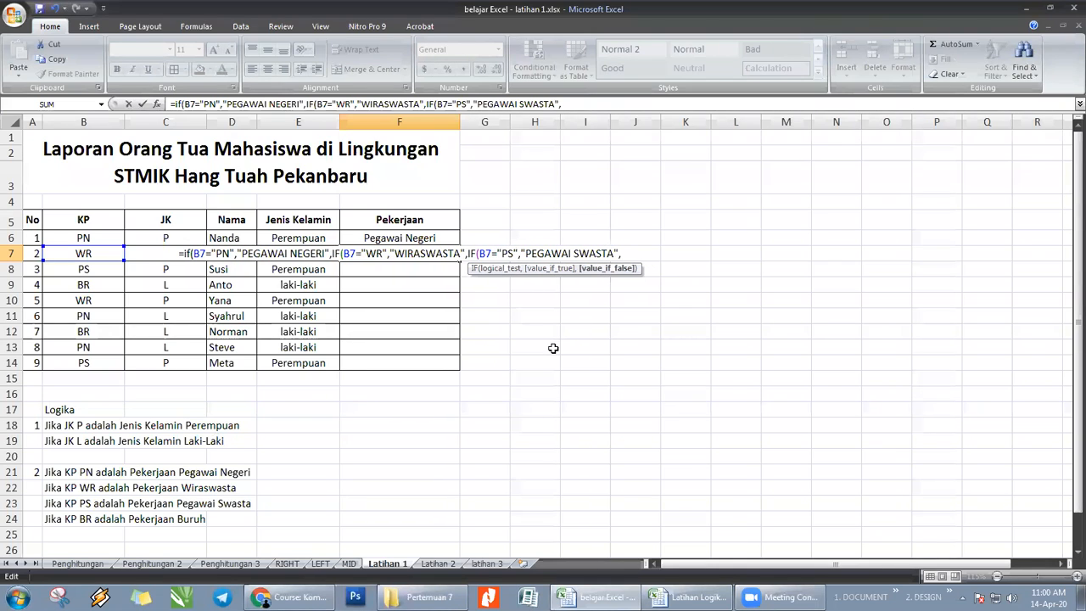
{"action": "type", "text": "IF"}
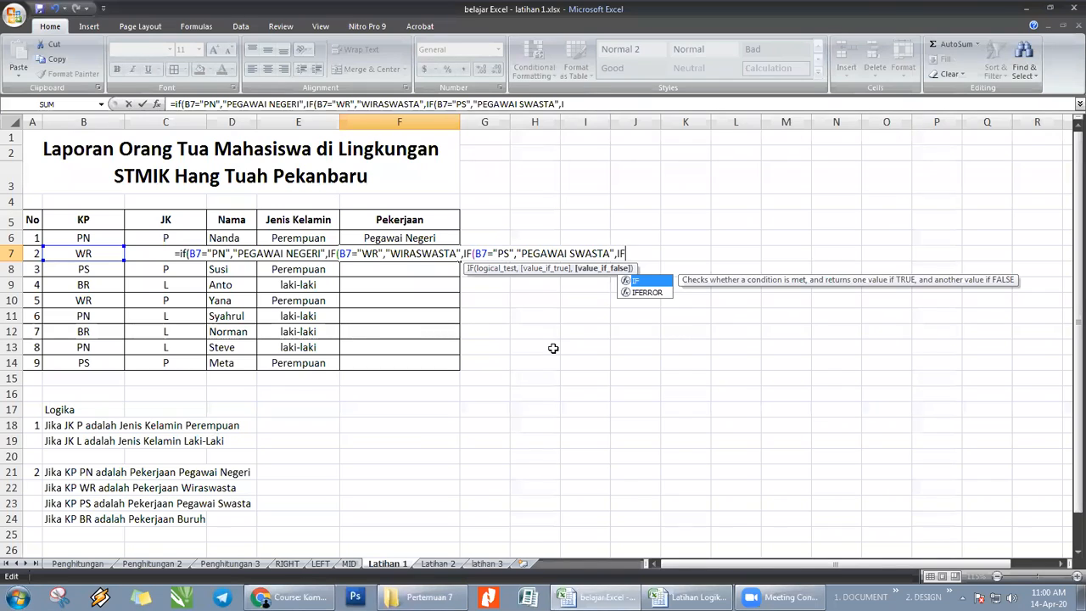
{"action": "type", "text": "("}
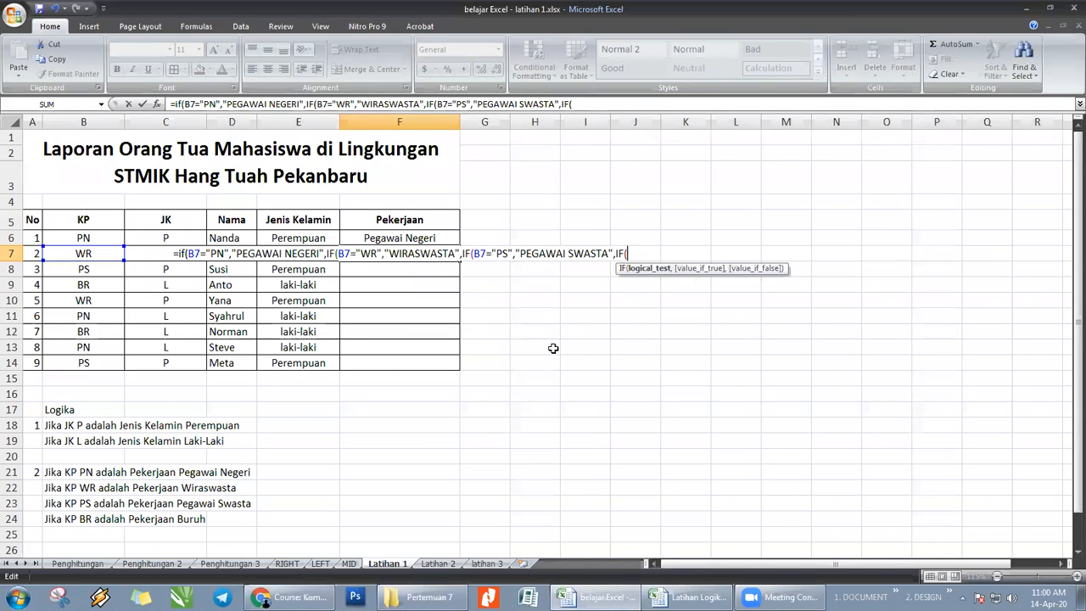
{"action": "type", "text": "B7"}
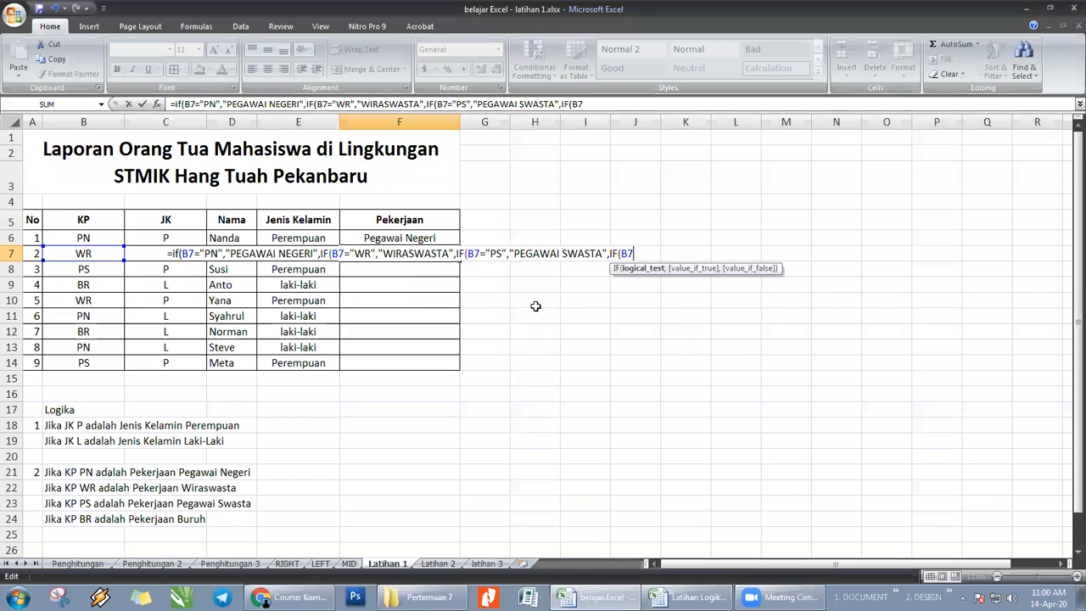
{"action": "type", "text": "="}
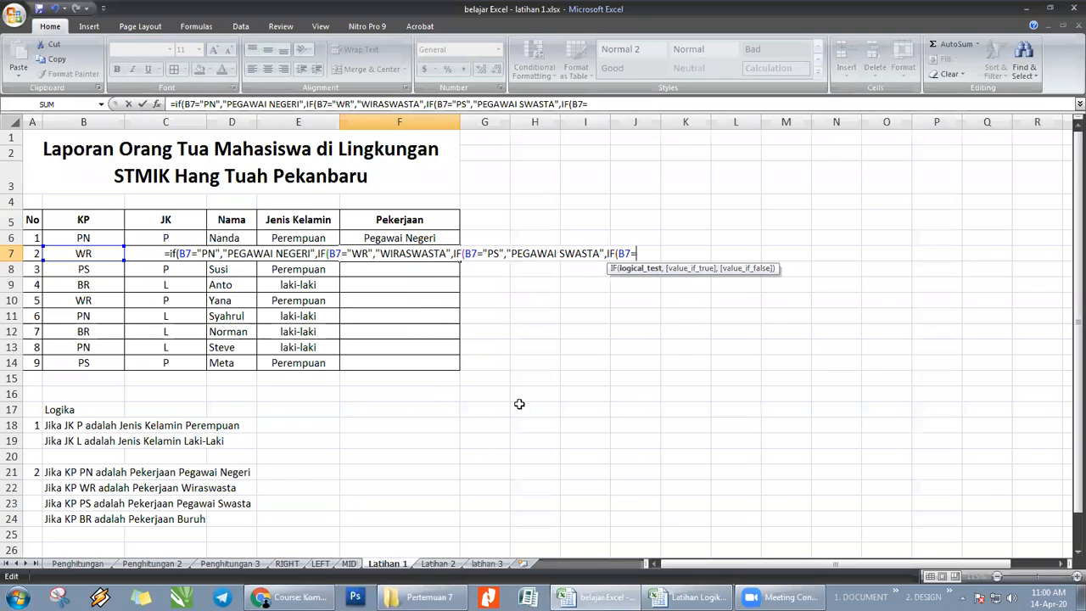
{"action": "type", "text": "\"BR"}
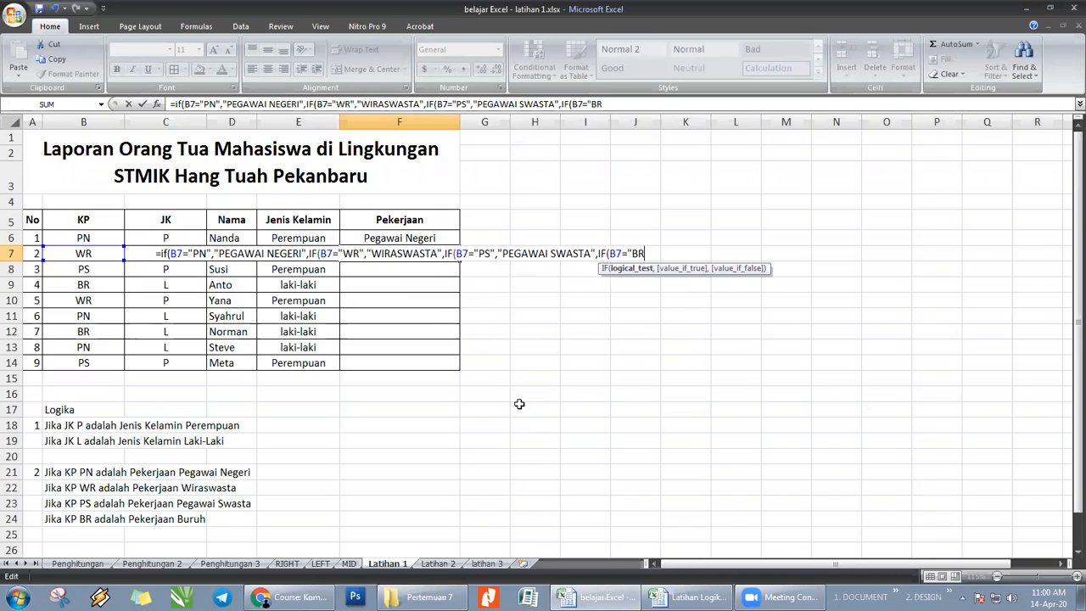
{"action": "type", "text": "\",\""}
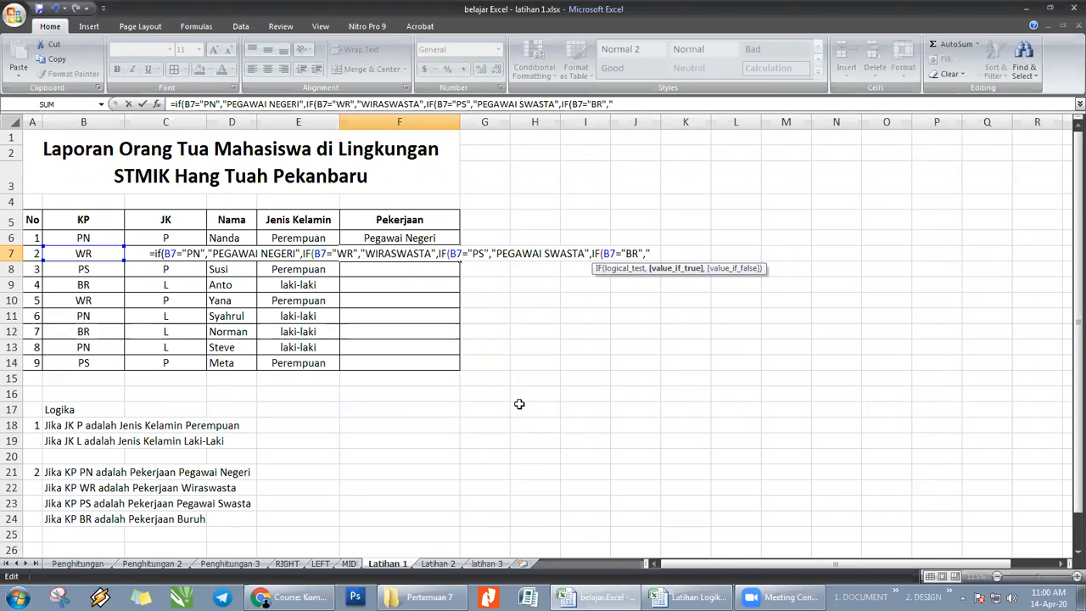
{"action": "type", "text": "BURUH"}
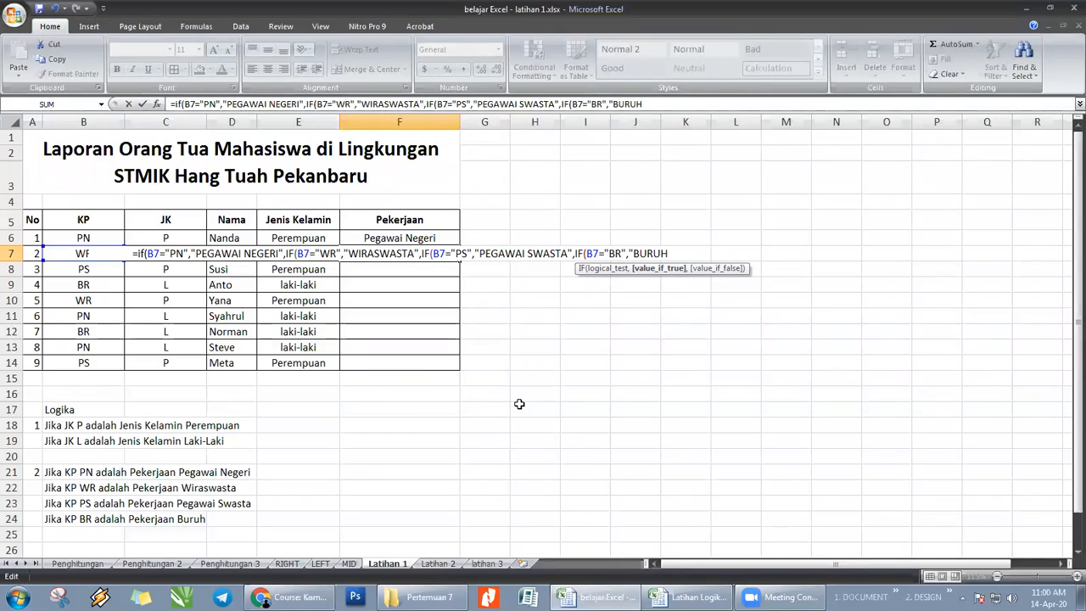
{"action": "type", "text": "\","}
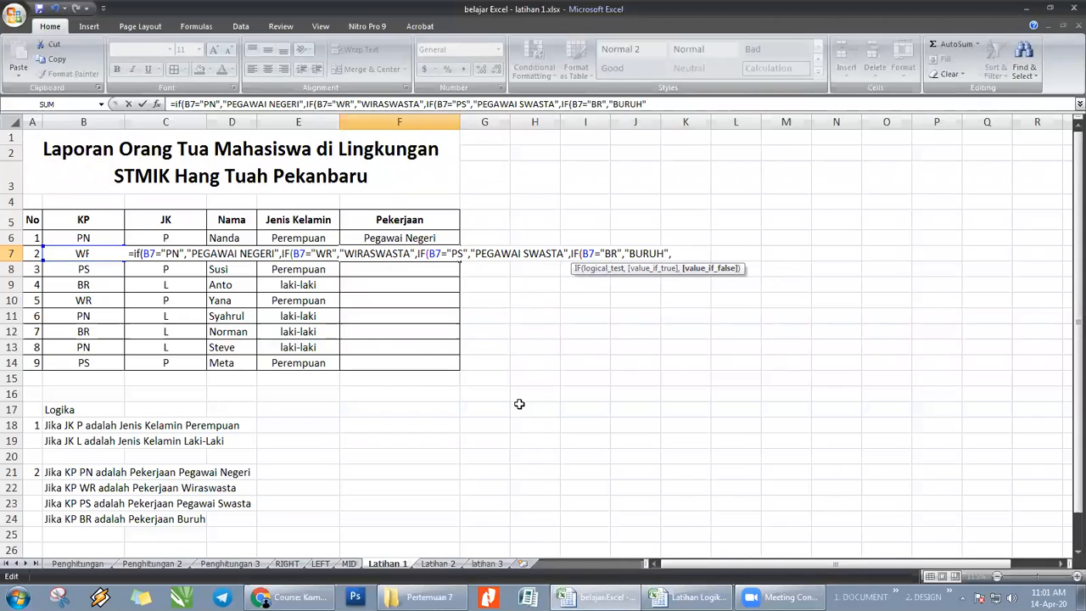
{"action": "type", "text": "\"ERR"}
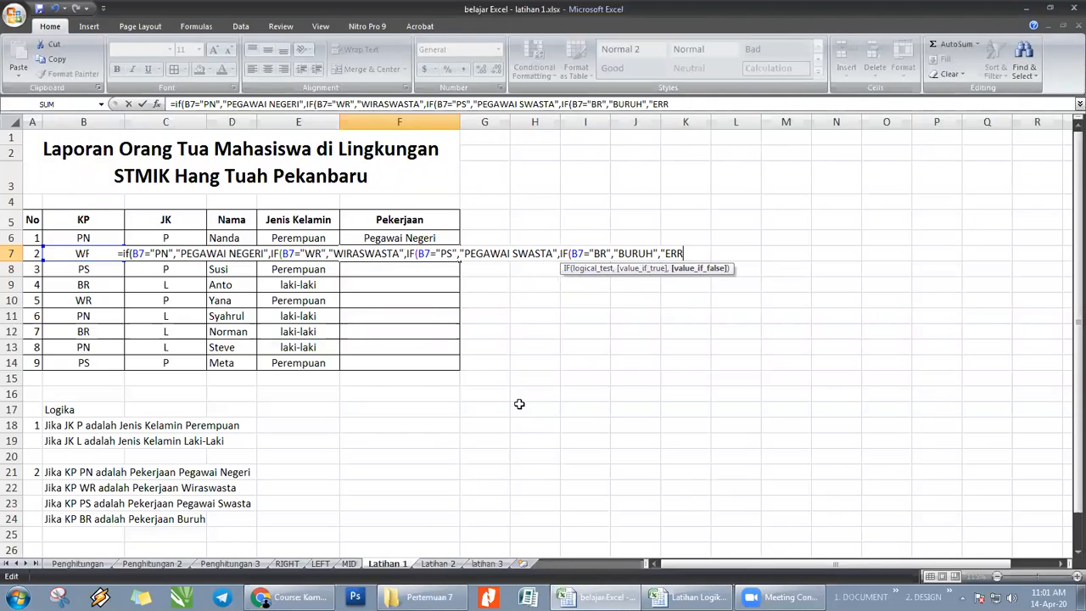
{"action": "type", "text": "OR\")"}
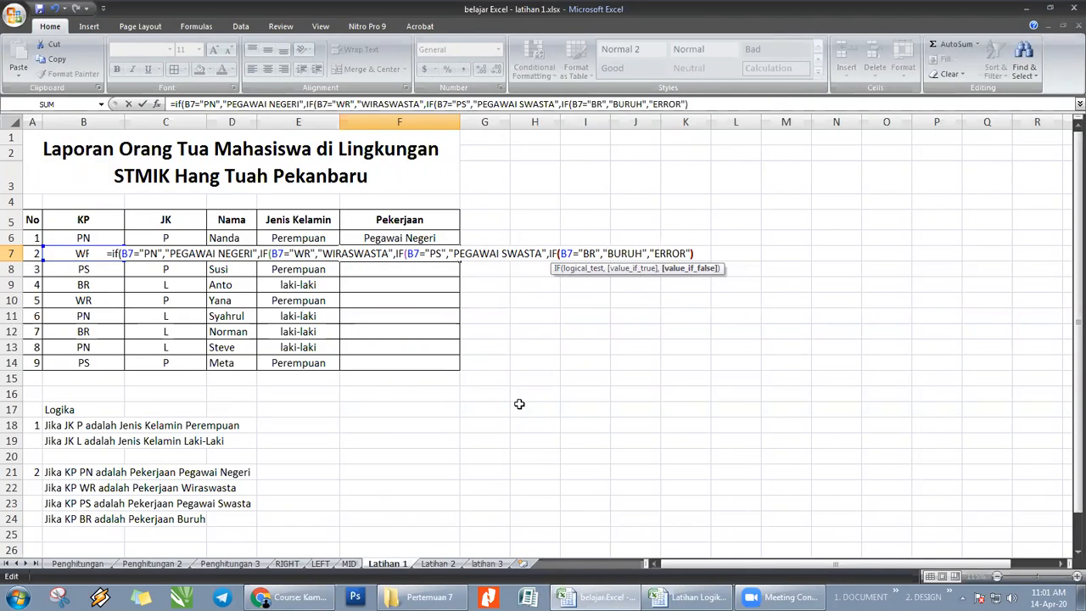
- Enter "ERROR" as the innermost value-if-false argument, then close and commit the nested IF formula in F7
{"action": "key", "text": "Return"}
{"action": "key", "text": "Return"}
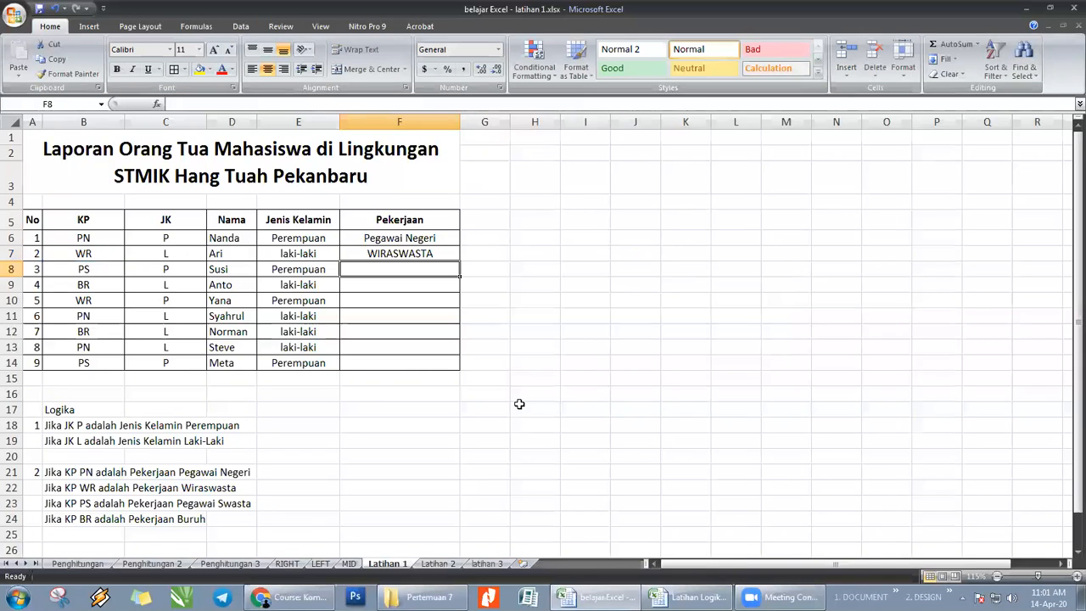
- Fill the nested IF formula from F7 down through F14 in the Pekerjaan column
{"action": "key", "text": "Up"}
{"action": "left_click_drag", "start_coordinate": [457, 262], "coordinate": [457, 370]}
{"action": "left_click", "coordinate": [612, 359]}
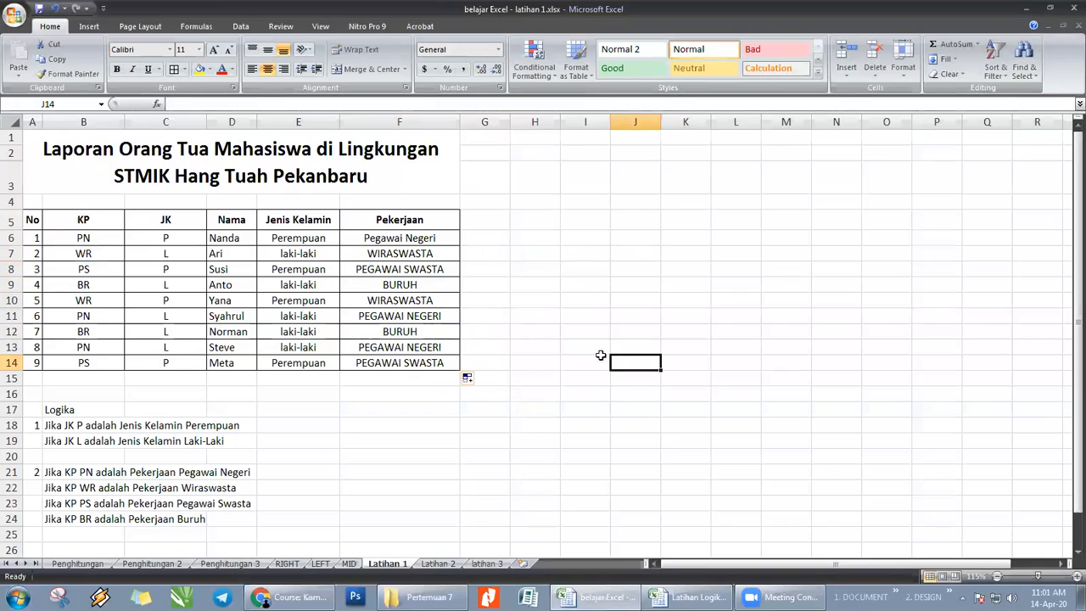
- Copy the full nested IF formula from F7 and paste it into a new Notepad document
{"action": "left_click", "coordinate": [430, 252]}
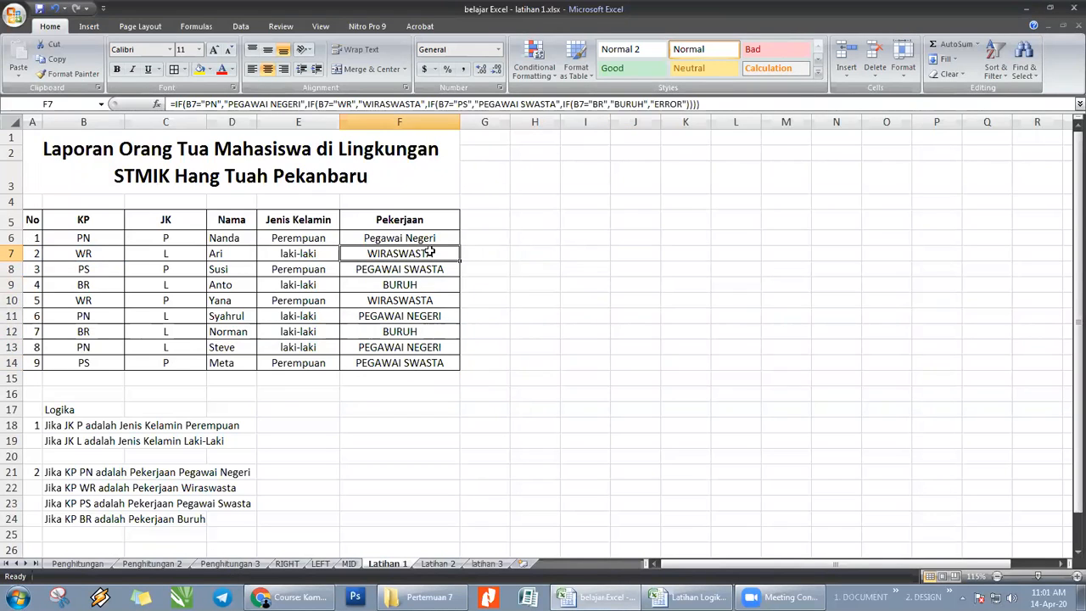
{"action": "left_click", "coordinate": [714, 102]}
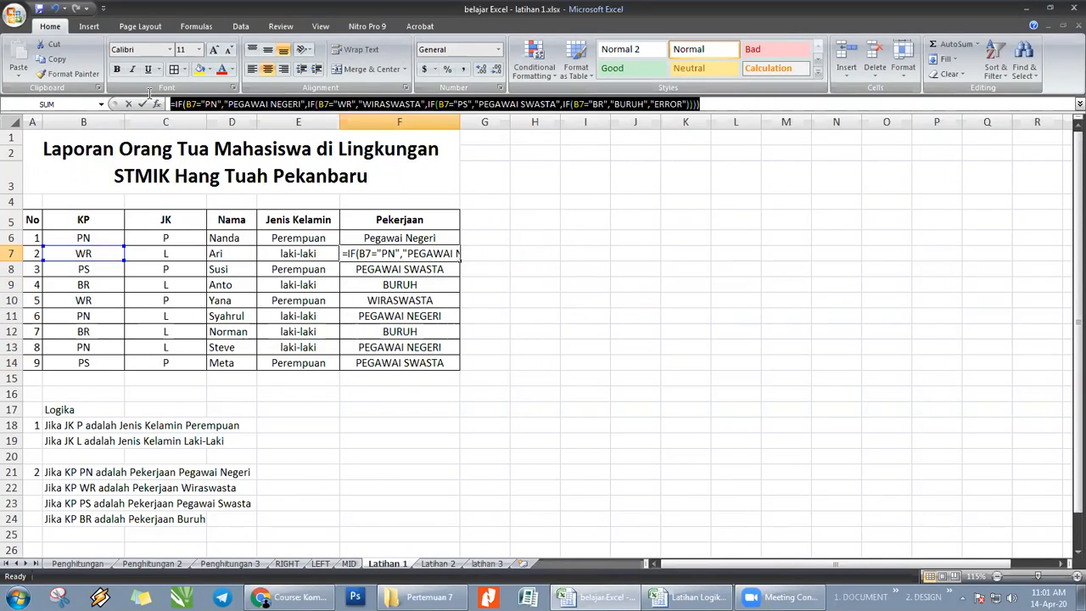
{"action": "left_click", "coordinate": [17, 597]}
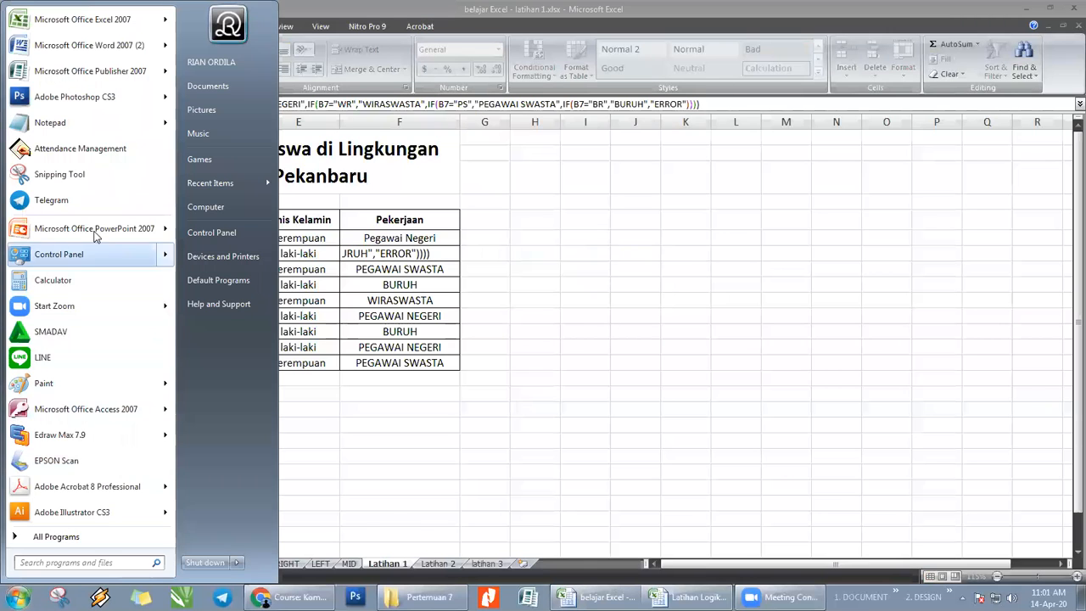
{"action": "left_click", "coordinate": [73, 122]}
{"action": "type", "text": "=IF(B7=\"PN\",\"PEGAWAI NEGERI\",IF(B7=\"WR\",\"WIRASWASTA\",IF(B7=\"PS\",\"PEGAWAI SWASTA\",IF(B7=\"BR\",\"BURUH\",\"ERROR\"))))"}
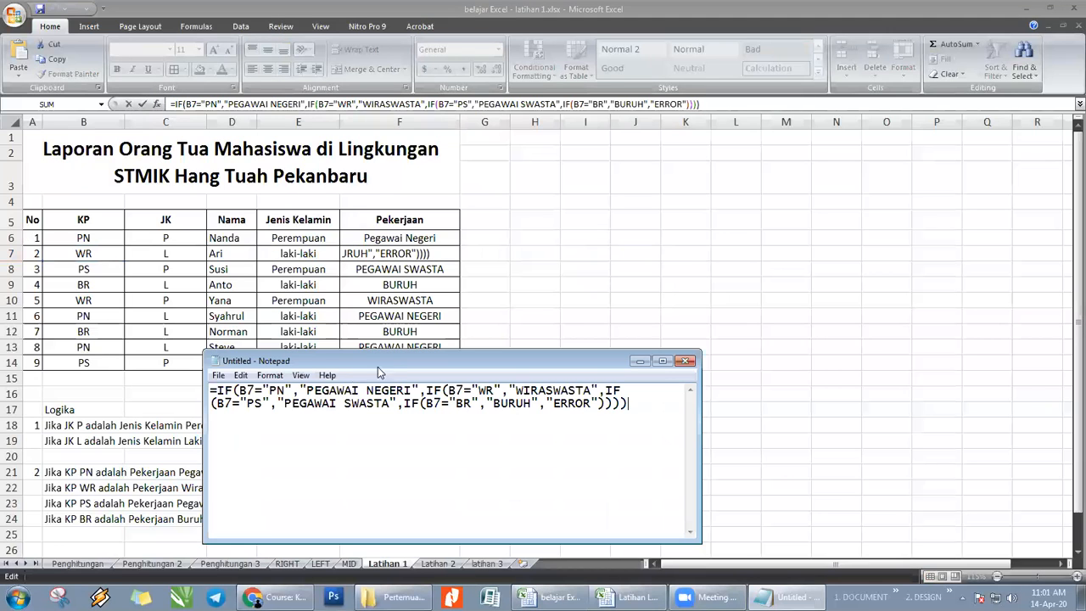
- Break the pasted formula into separate lines in Notepad so that each nested IF starts on its own line
{"action": "left_click_drag", "start_coordinate": [378, 366], "coordinate": [394, 278]}
{"action": "left_click", "coordinate": [440, 301]}
{"action": "key", "text": "Return"}
{"action": "left_click", "coordinate": [408, 315]}
{"action": "key", "text": "Return"}
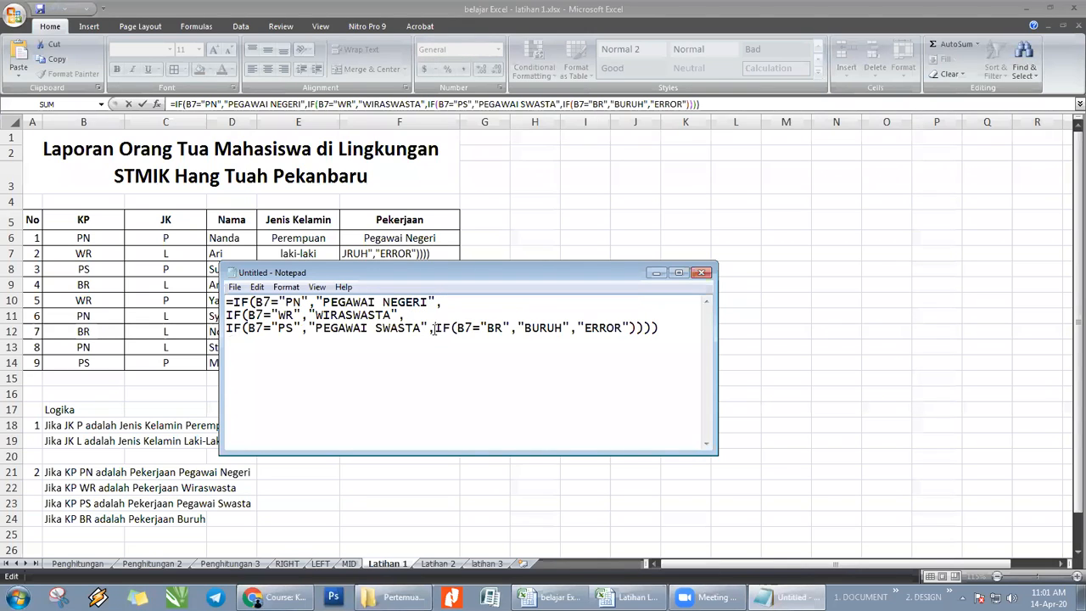
{"action": "left_click", "coordinate": [432, 329]}
{"action": "key", "text": "Return"}
- Set the Notepad font size to 22, keeping Lucida Console Regular
{"action": "key", "text": "ctrl+a"}
{"action": "left_click", "coordinate": [234, 286]}
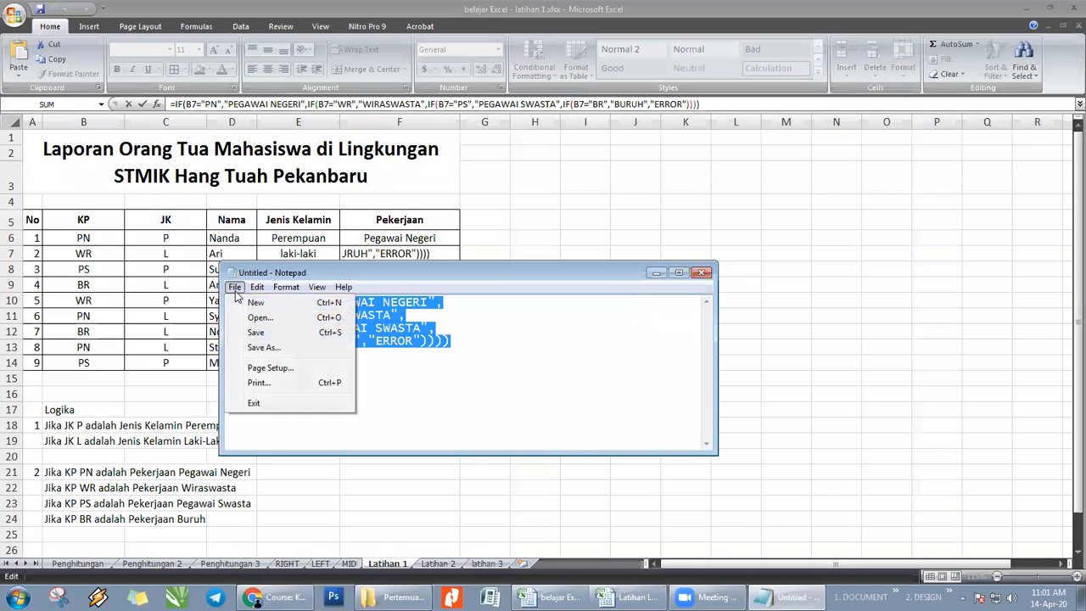
{"action": "mouse_move", "coordinate": [282, 291]}
{"action": "left_click", "coordinate": [303, 318]}
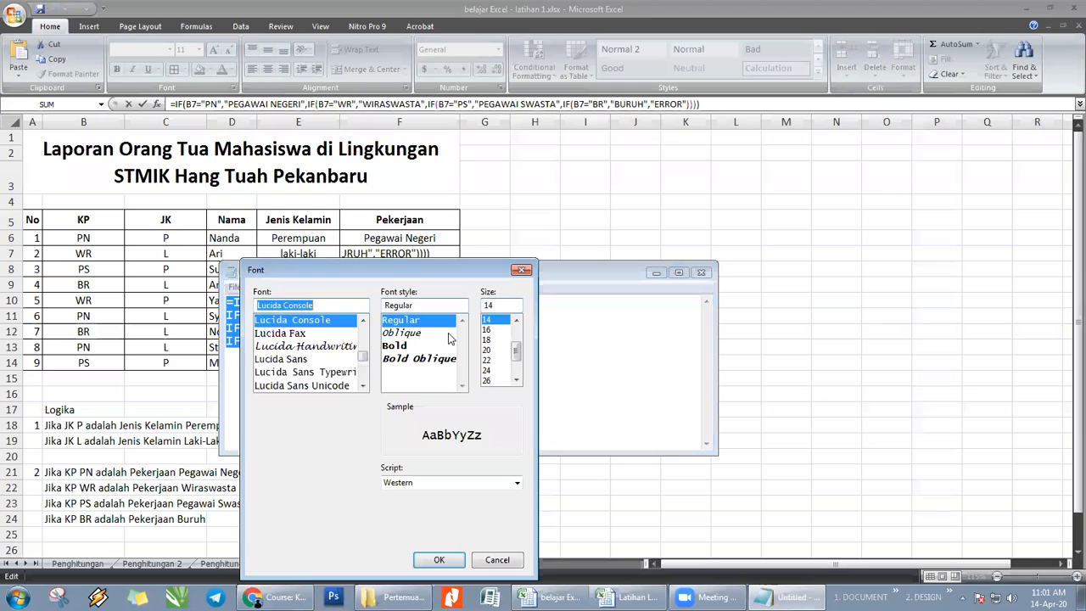
{"action": "left_click", "coordinate": [494, 361]}
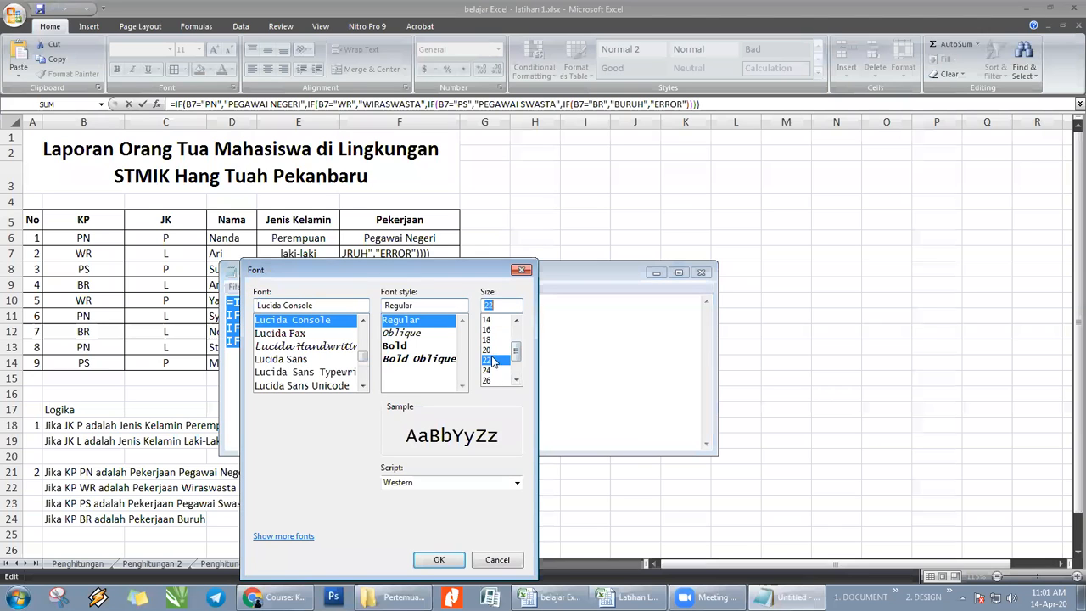
{"action": "left_click", "coordinate": [438, 559]}
{"action": "left_click_drag", "start_coordinate": [512, 269], "coordinate": [526, 220]}
{"action": "left_click", "coordinate": [627, 317]}
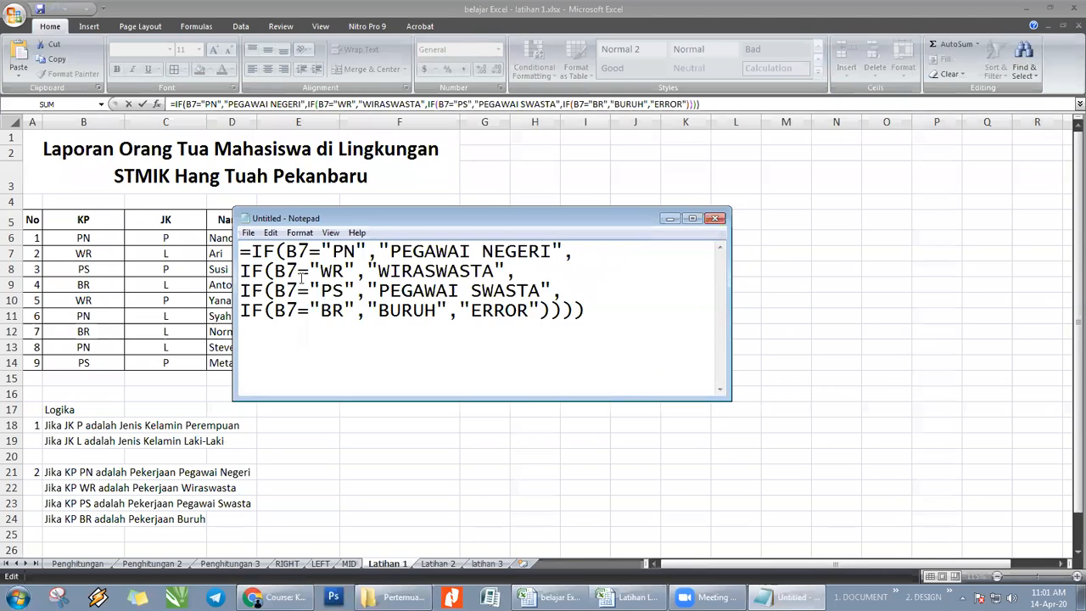
- Examine the "PN" and "WR" lines of the formula in Notepad against the Logika rules on the sheet
{"action": "left_click_drag", "start_coordinate": [575, 251], "coordinate": [239, 245]}
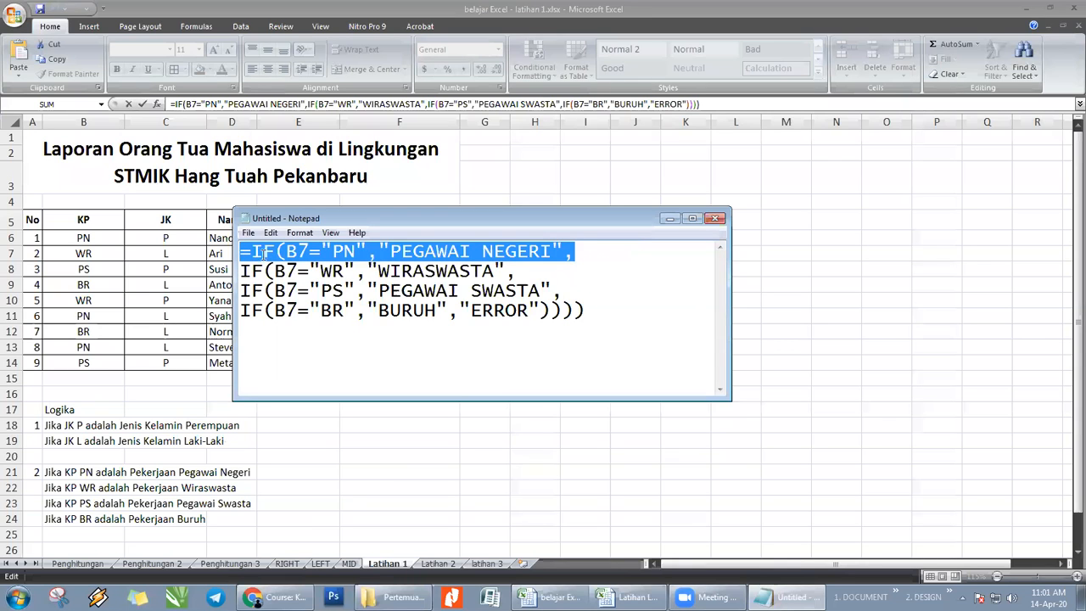
{"action": "left_click_drag", "start_coordinate": [475, 218], "coordinate": [566, 331]}
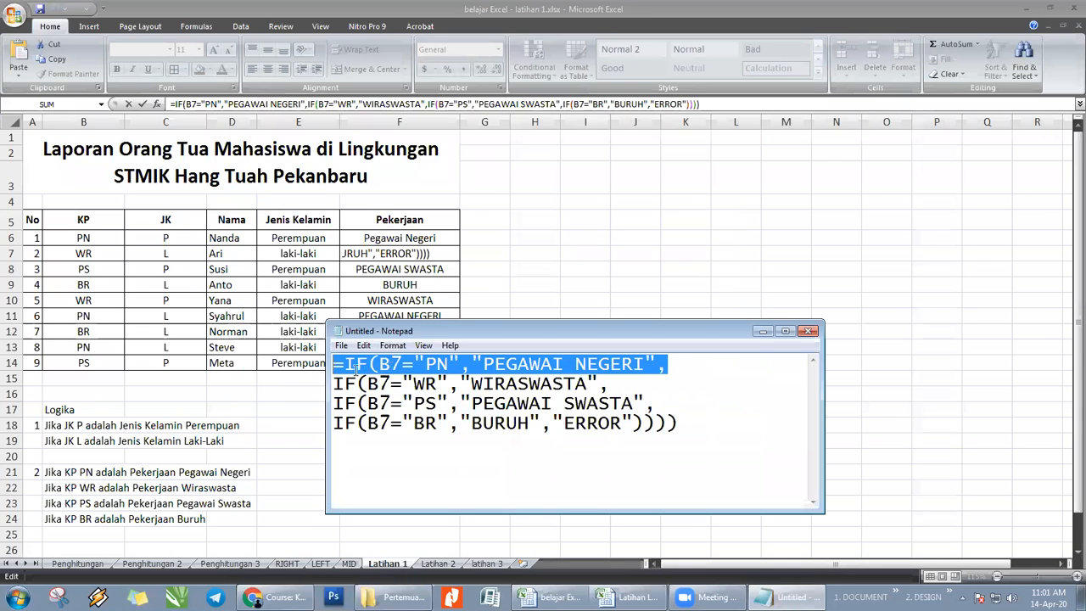
{"action": "left_click", "coordinate": [356, 364]}
{"action": "left_click_drag", "start_coordinate": [356, 365], "coordinate": [367, 365]}
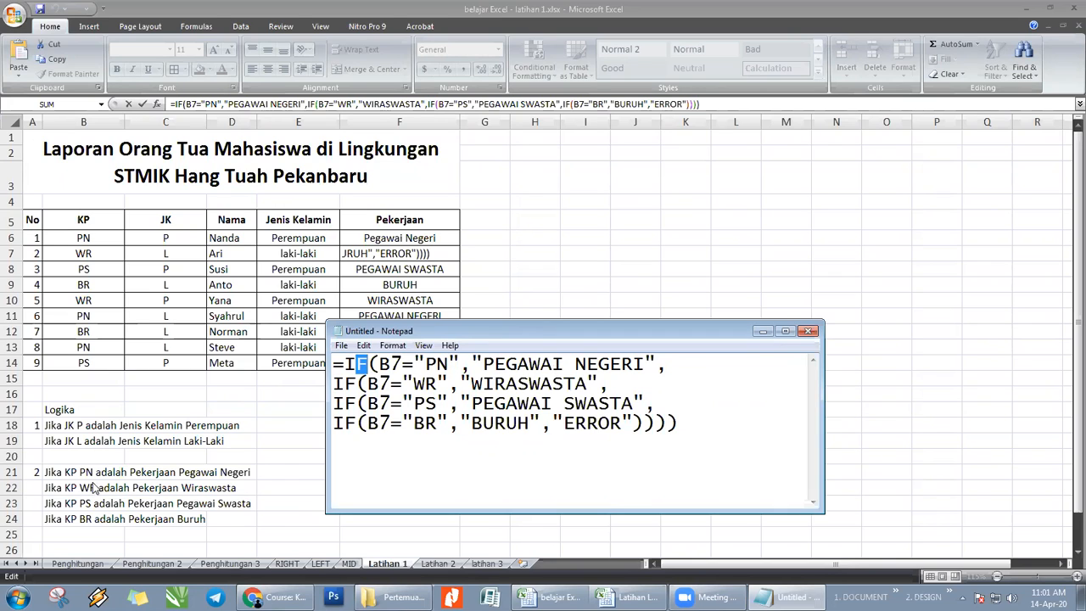
{"action": "left_click_drag", "start_coordinate": [716, 369], "coordinate": [679, 394]}
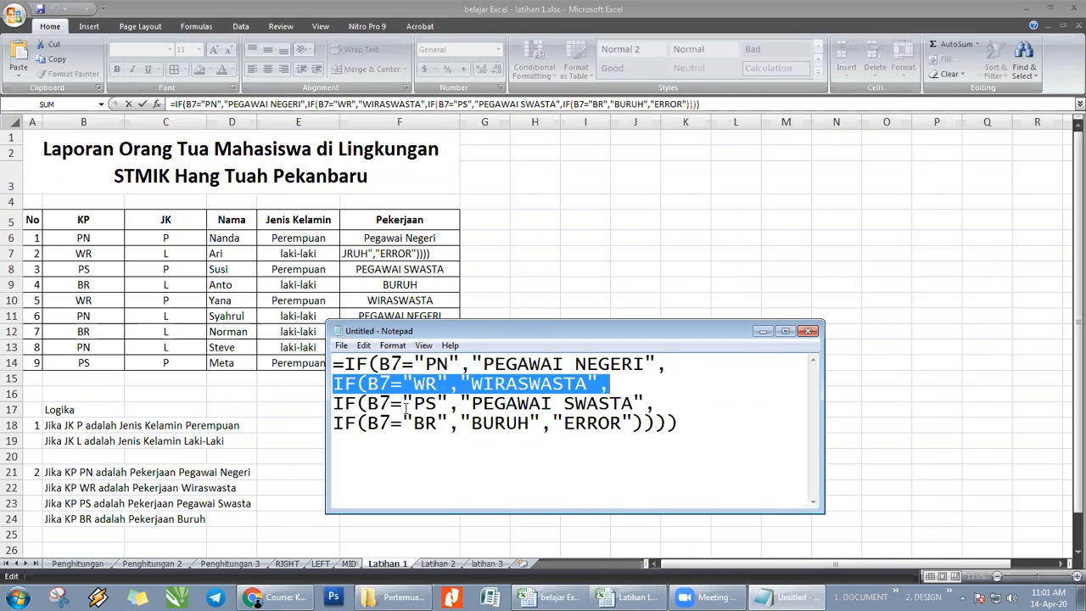
{"action": "left_click", "coordinate": [343, 383]}
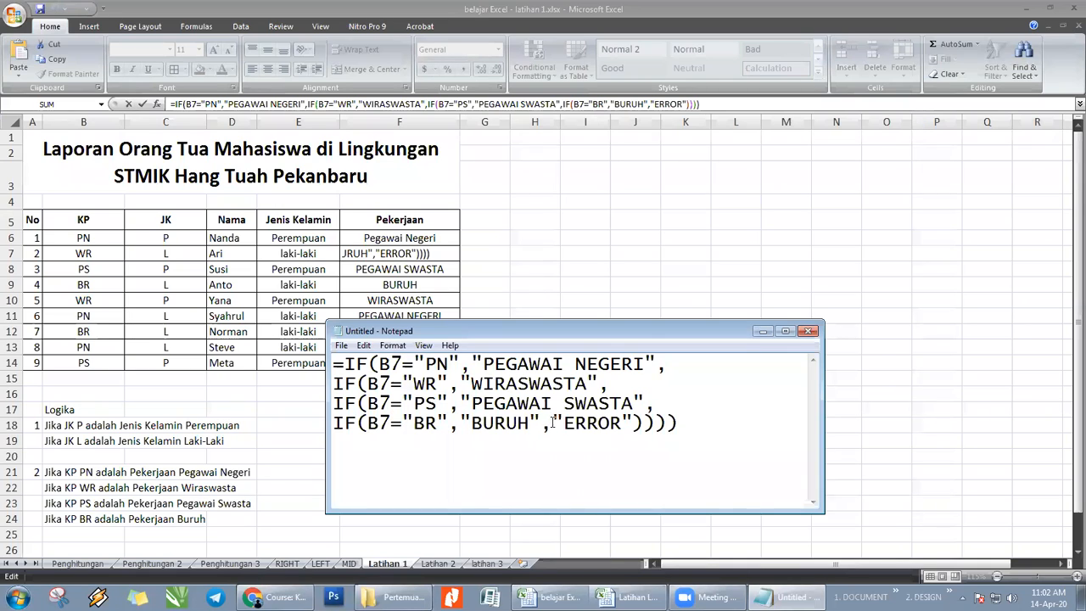
- Compare the closing parentheses at the formula's end with the opening parenthesis of each IF in Notepad
{"action": "left_click_drag", "start_coordinate": [679, 422], "coordinate": [633, 422]}
{"action": "left_click", "coordinate": [368, 383]}
{"action": "left_click_drag", "start_coordinate": [368, 403], "coordinate": [359, 404]}
{"action": "left_click", "coordinate": [365, 424]}
{"action": "left_click_drag", "start_coordinate": [681, 422], "coordinate": [631, 422]}
{"action": "left_click", "coordinate": [708, 424]}
{"action": "left_click_drag", "start_coordinate": [449, 363], "coordinate": [482, 363]}
- Switch to the Latihan Logika.xlsx workbook and inspect how the number 60 is written in D3's IF formula
{"action": "left_click", "coordinate": [584, 561]}
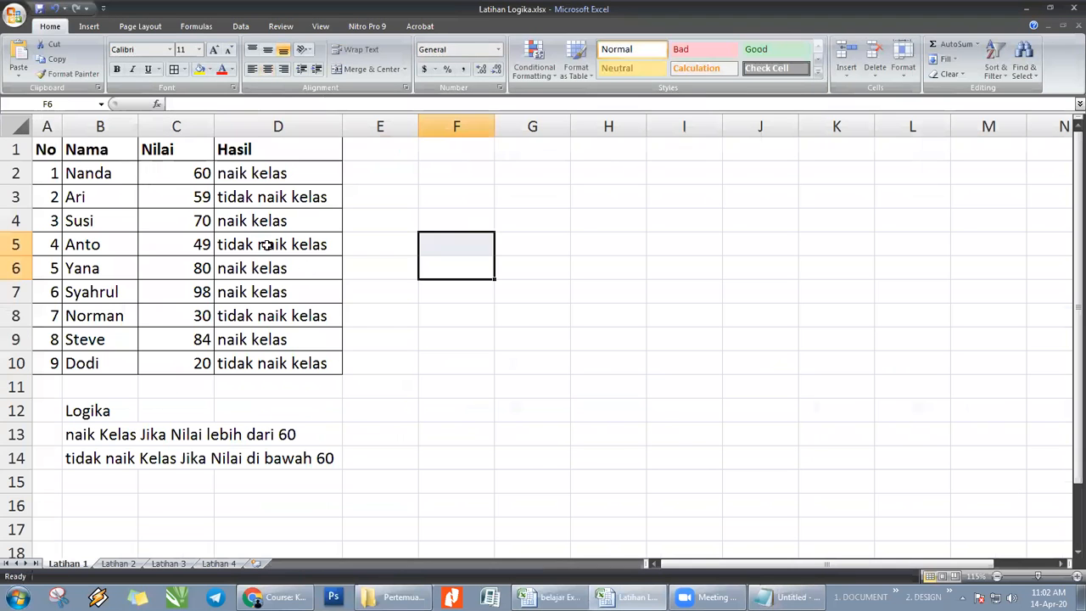
{"action": "left_click", "coordinate": [246, 197]}
{"action": "double_click", "coordinate": [209, 103]}
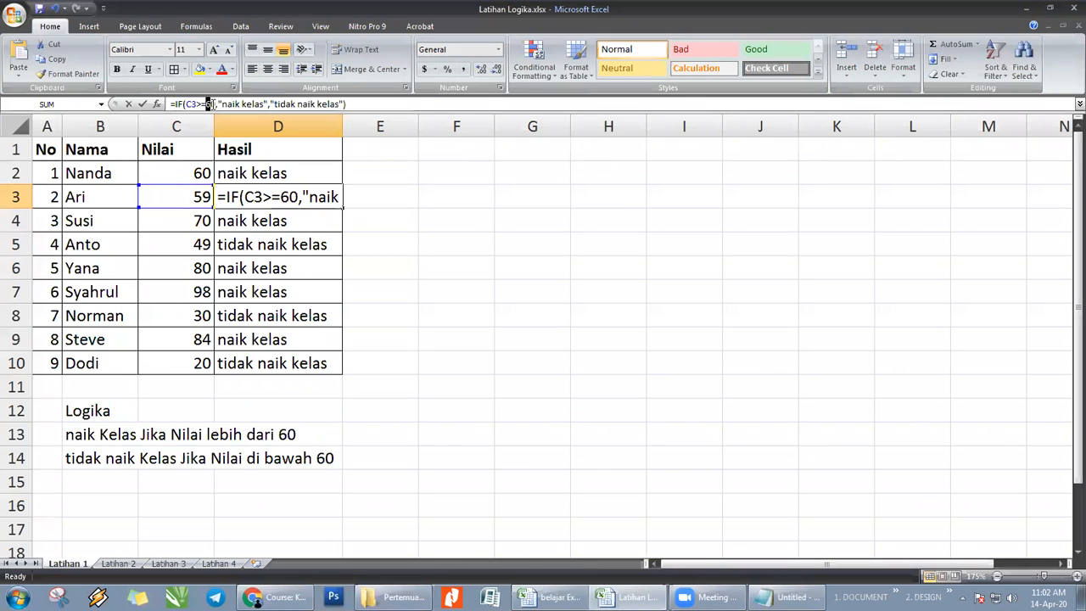
{"action": "left_click", "coordinate": [556, 320]}
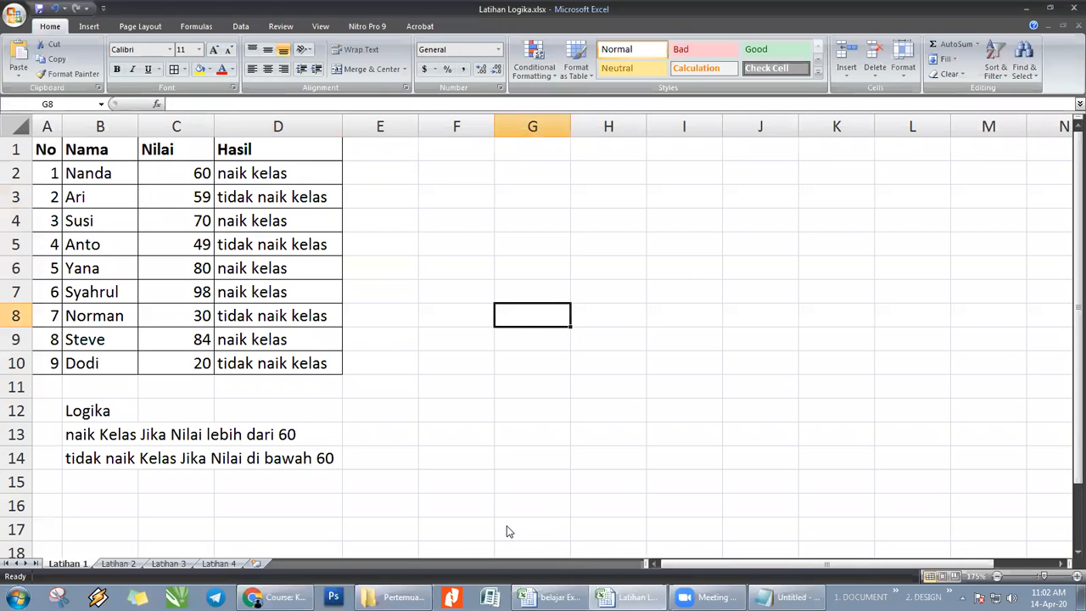
- Return to the belajar Excel - latihan 1.xlsx workbook and review the course schedule exercise and its Logika rules on sheet Latihan 2
{"action": "left_click", "coordinate": [549, 597]}
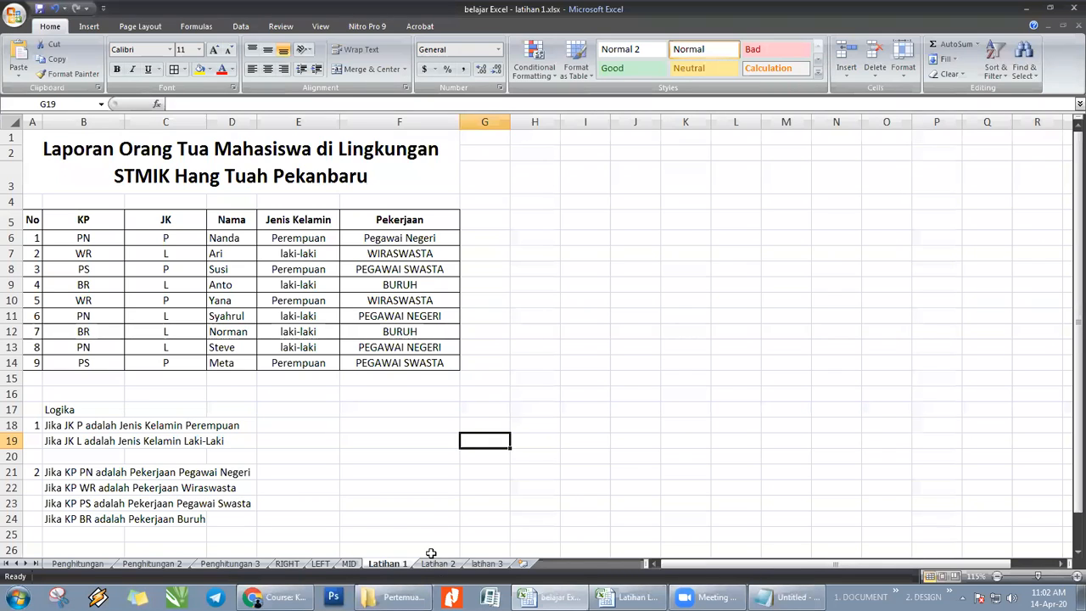
{"action": "left_click", "coordinate": [437, 563]}
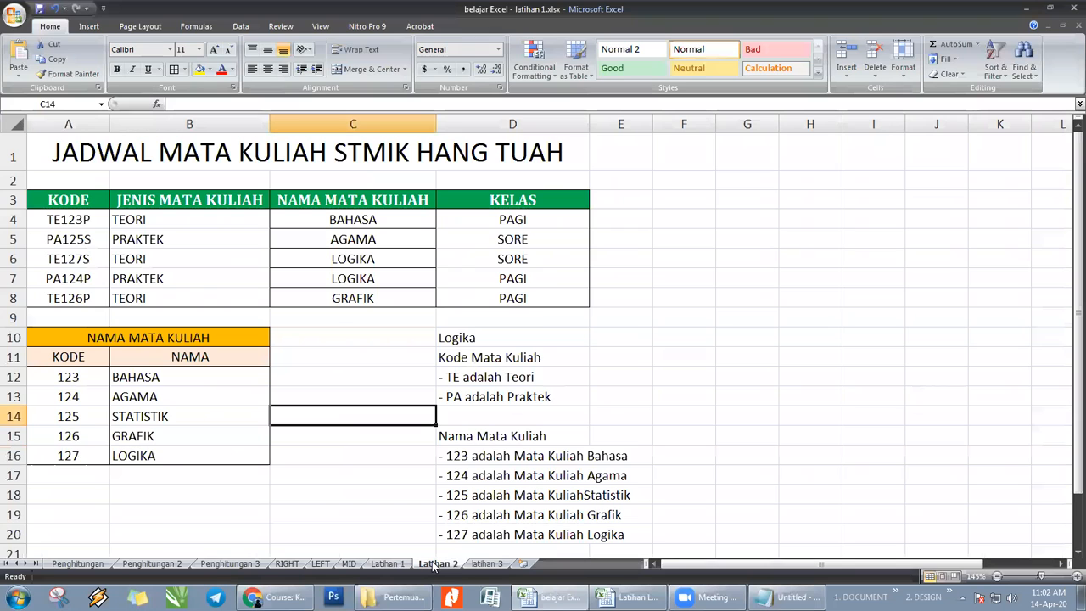
{"action": "left_click", "coordinate": [387, 563]}
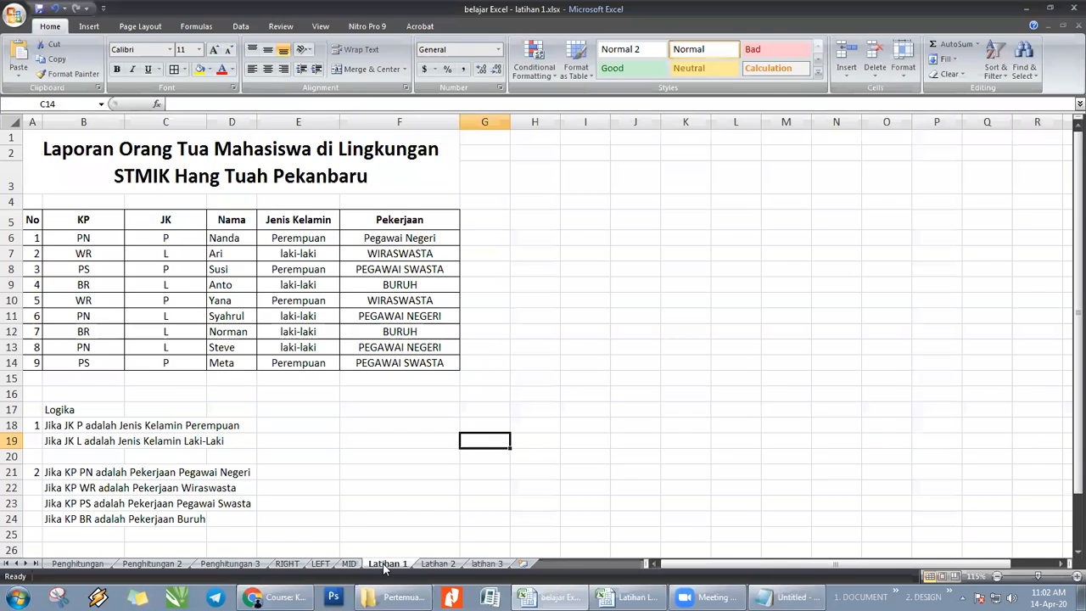
{"action": "left_click", "coordinate": [433, 565]}
{"action": "left_click", "coordinate": [367, 494]}
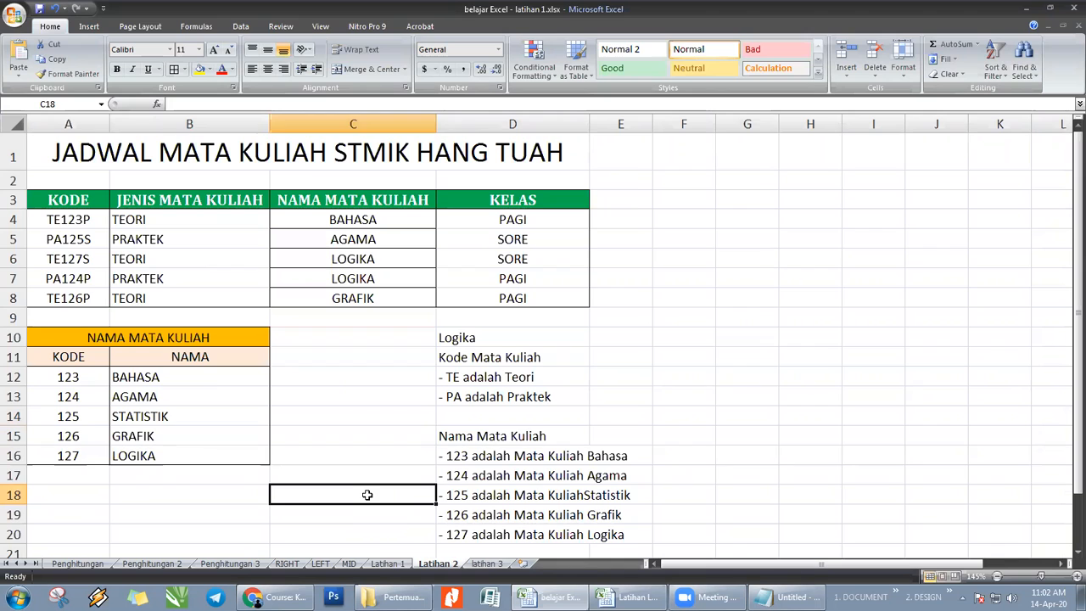
{"action": "left_click_drag", "start_coordinate": [1067, 297], "coordinate": [1067, 307]}
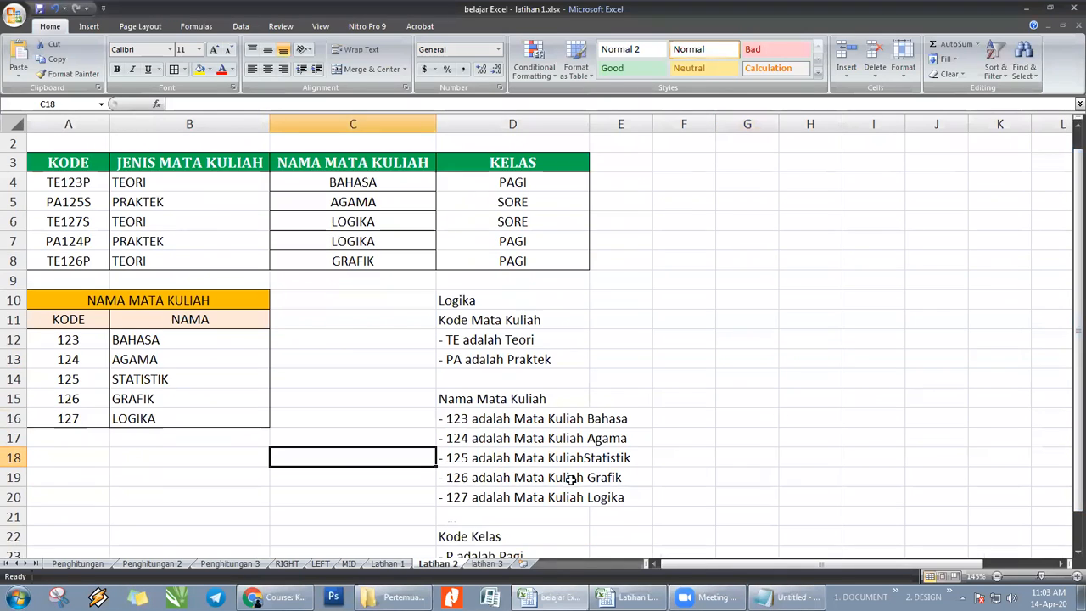
{"action": "left_click", "coordinate": [755, 485]}
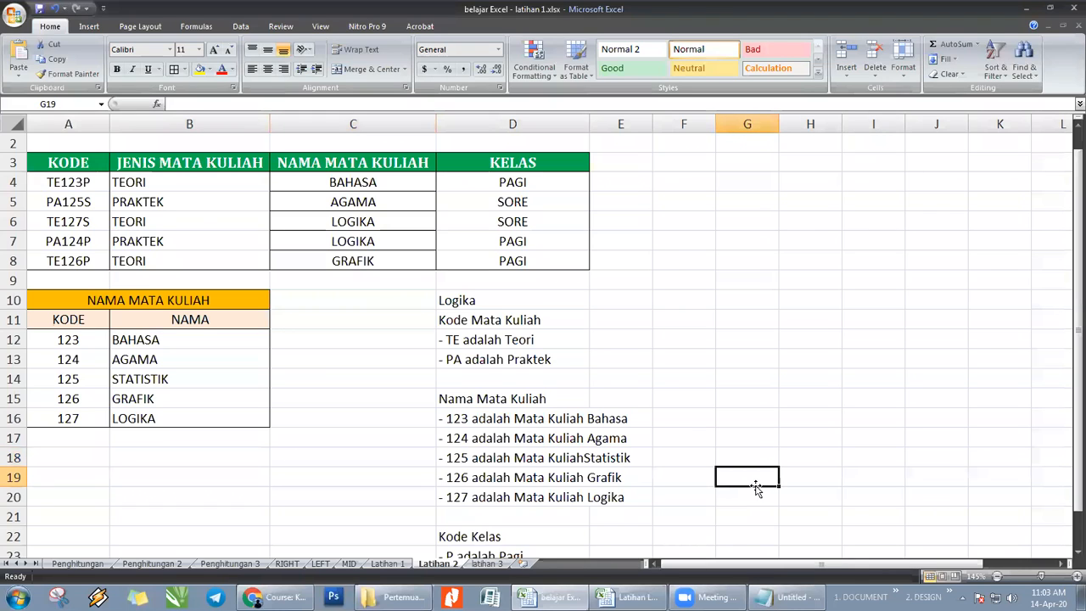
{"action": "left_click", "coordinate": [738, 442]}
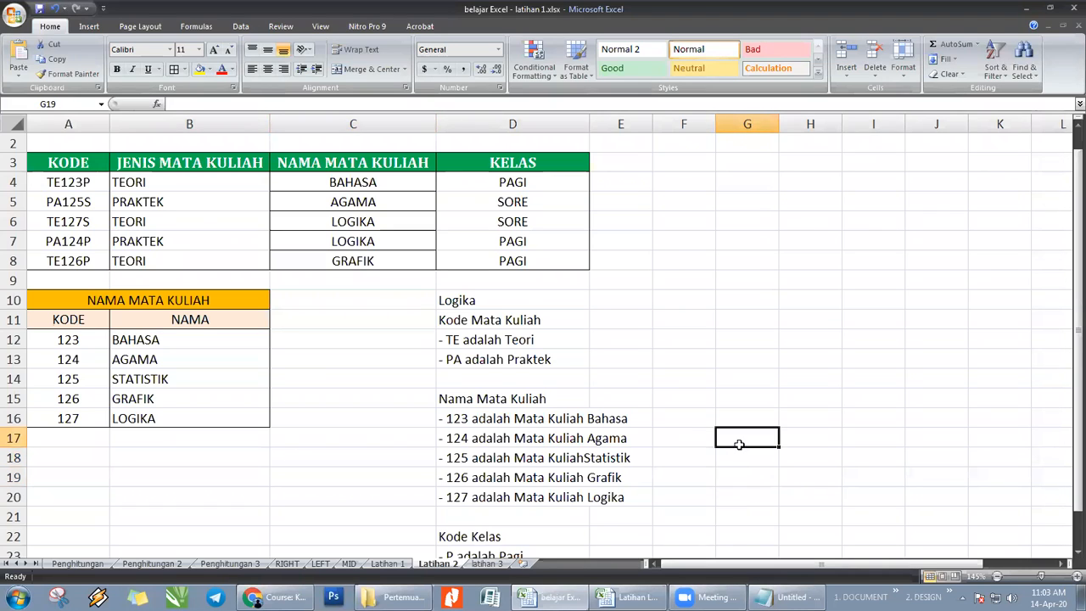
{"action": "left_click_drag", "start_coordinate": [1077, 307], "coordinate": [1069, 283]}
{"action": "left_click", "coordinate": [730, 406]}
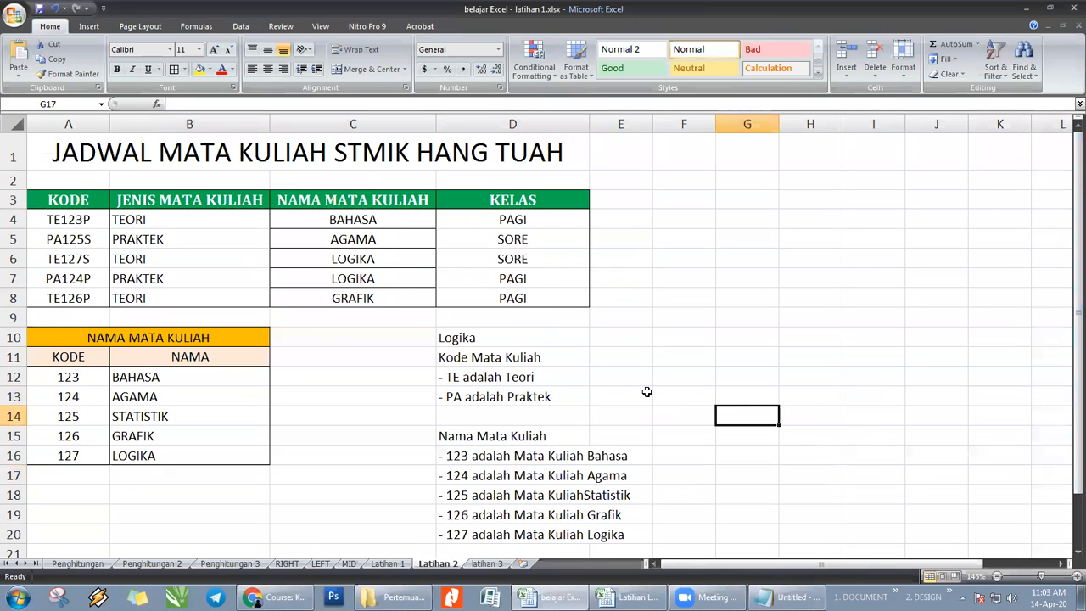
{"action": "left_click", "coordinate": [739, 359]}
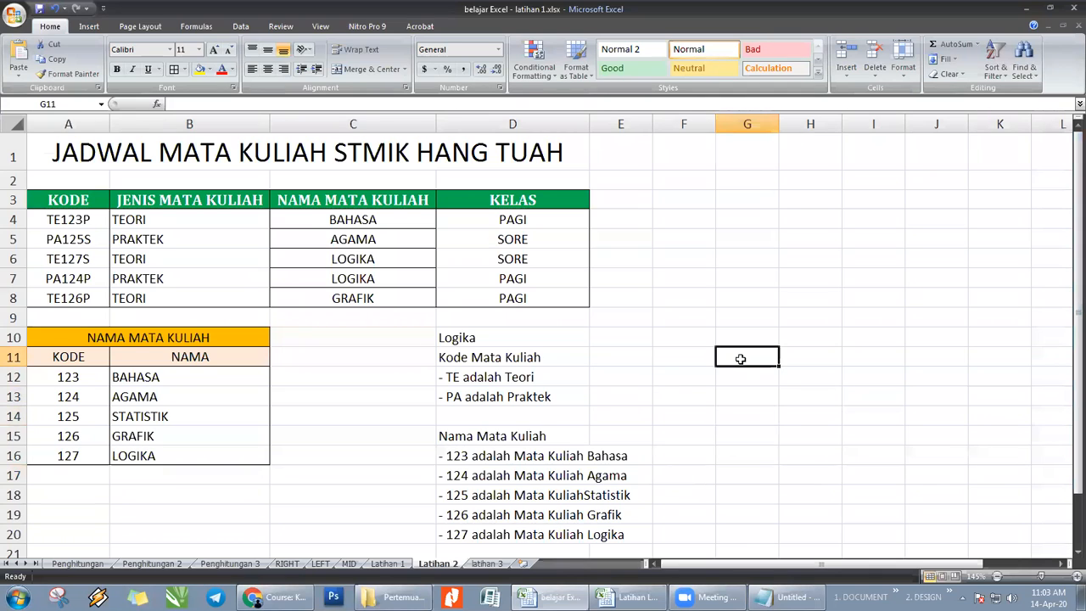
- Review the earlier calculation exercises on sheets Penghitungan and Penghitungan 3
{"action": "left_click", "coordinate": [208, 564]}
{"action": "left_click", "coordinate": [78, 564]}
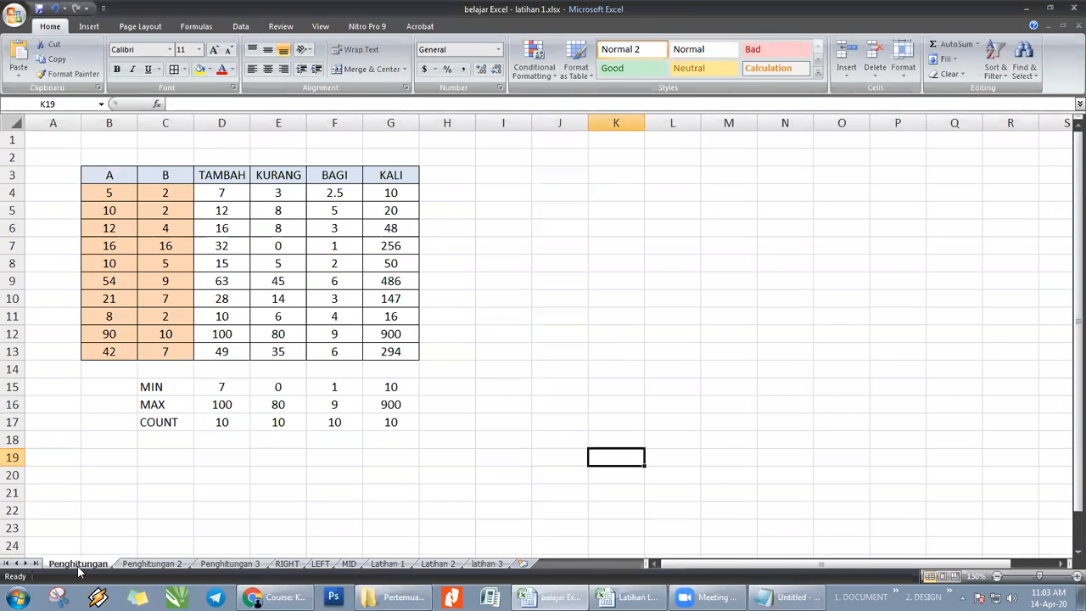
{"action": "left_click", "coordinate": [545, 406]}
{"action": "left_click", "coordinate": [241, 564]}
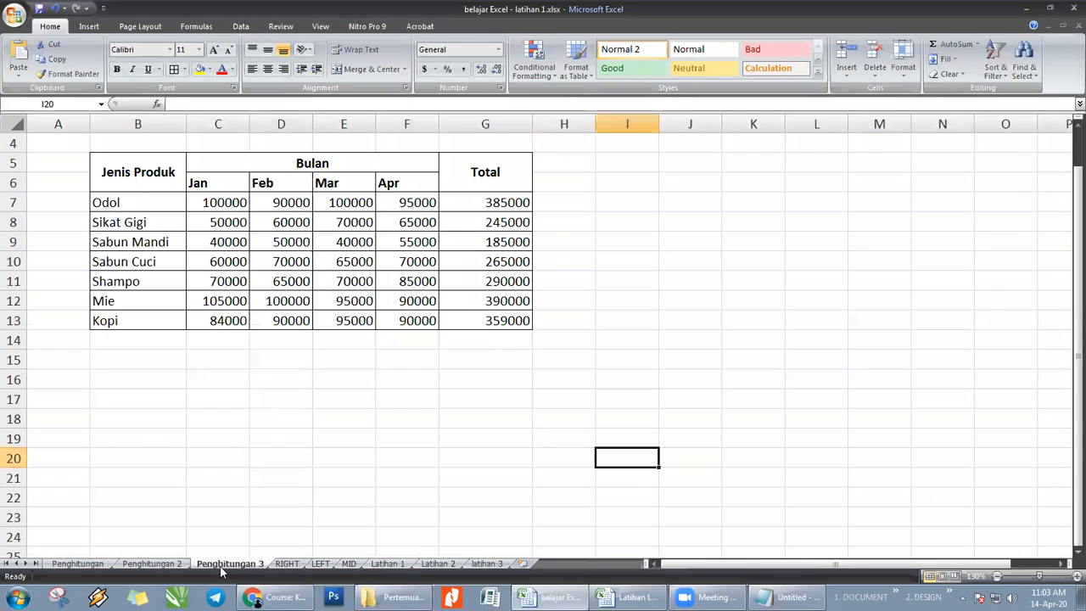
{"action": "left_click", "coordinate": [426, 415]}
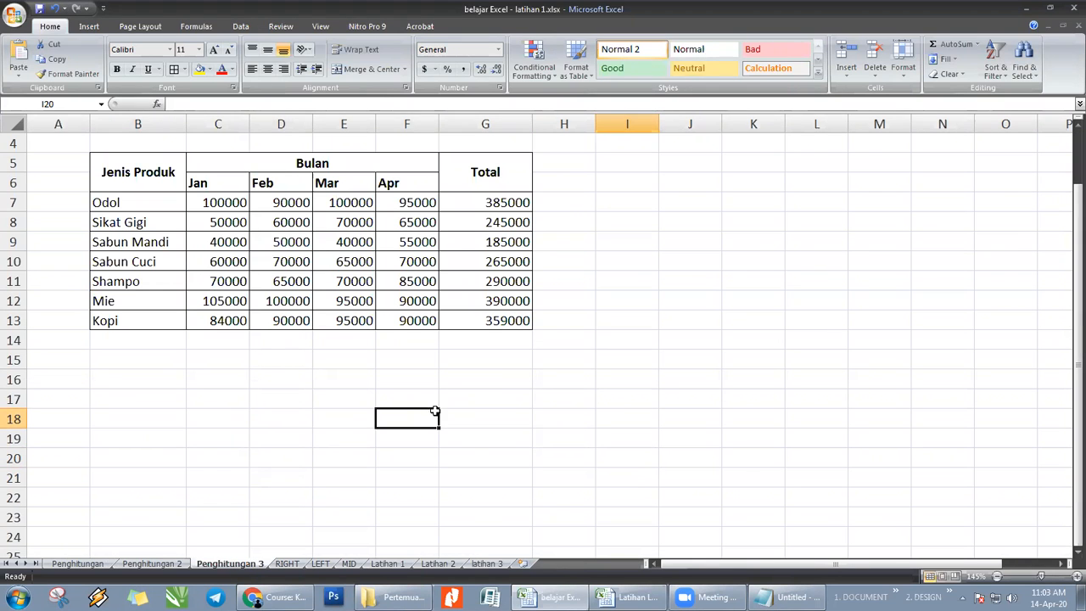
{"action": "left_click", "coordinate": [480, 392]}
{"action": "left_click", "coordinate": [477, 379]}
{"action": "left_click", "coordinate": [467, 359]}
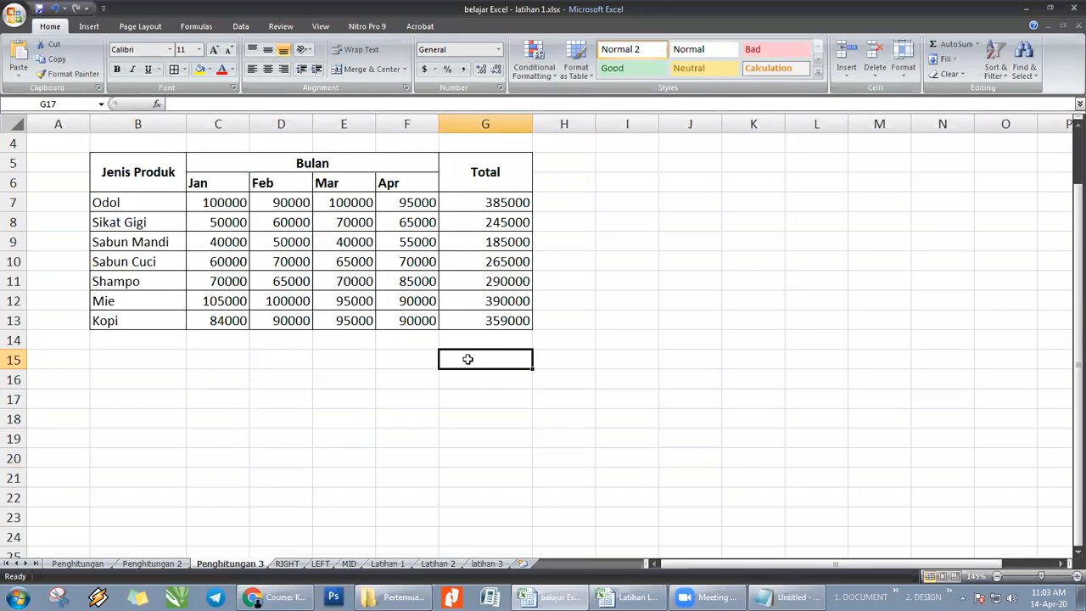
{"action": "left_click_drag", "start_coordinate": [145, 364], "coordinate": [478, 405]}
{"action": "left_click", "coordinate": [694, 396]}
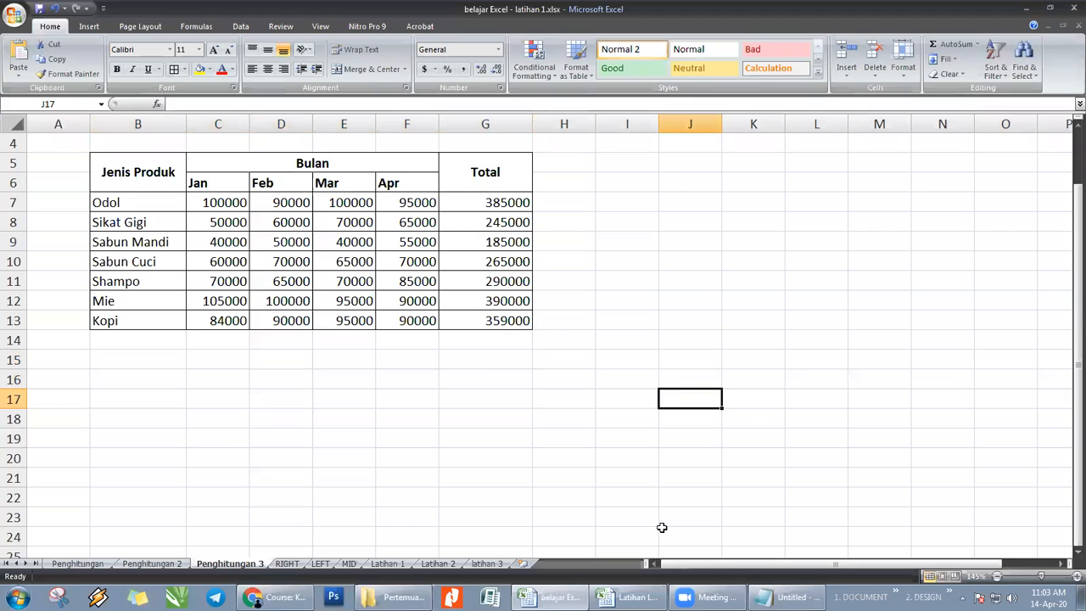
{"action": "left_click", "coordinate": [520, 460]}
{"action": "scroll", "coordinate": [662, 388], "scroll_direction": "down", "scroll_amount": 2}
{"action": "scroll", "coordinate": [657, 389], "scroll_direction": "up", "scroll_amount": 2}
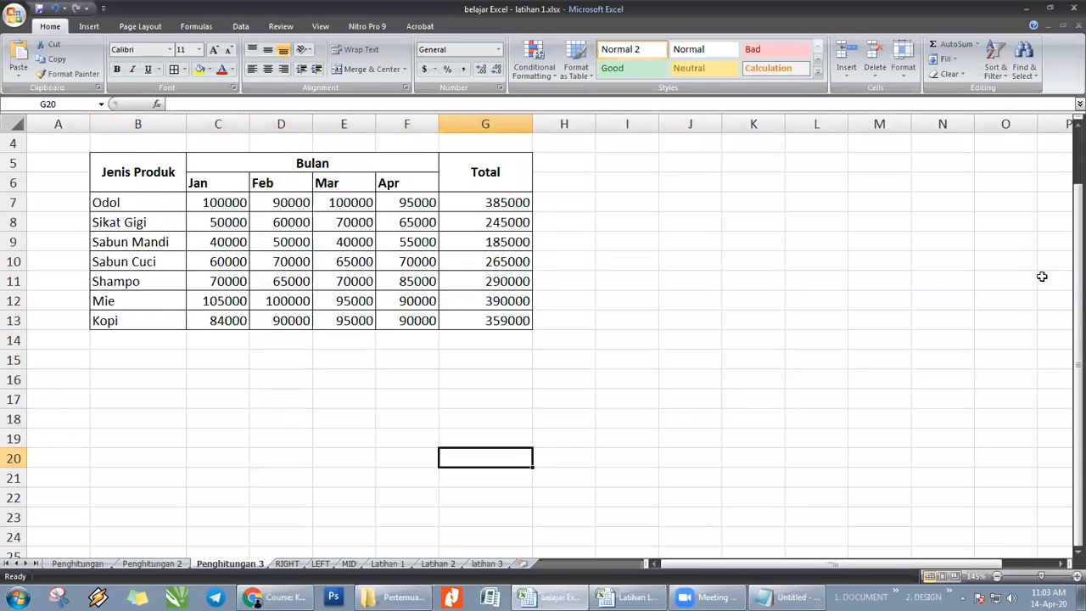